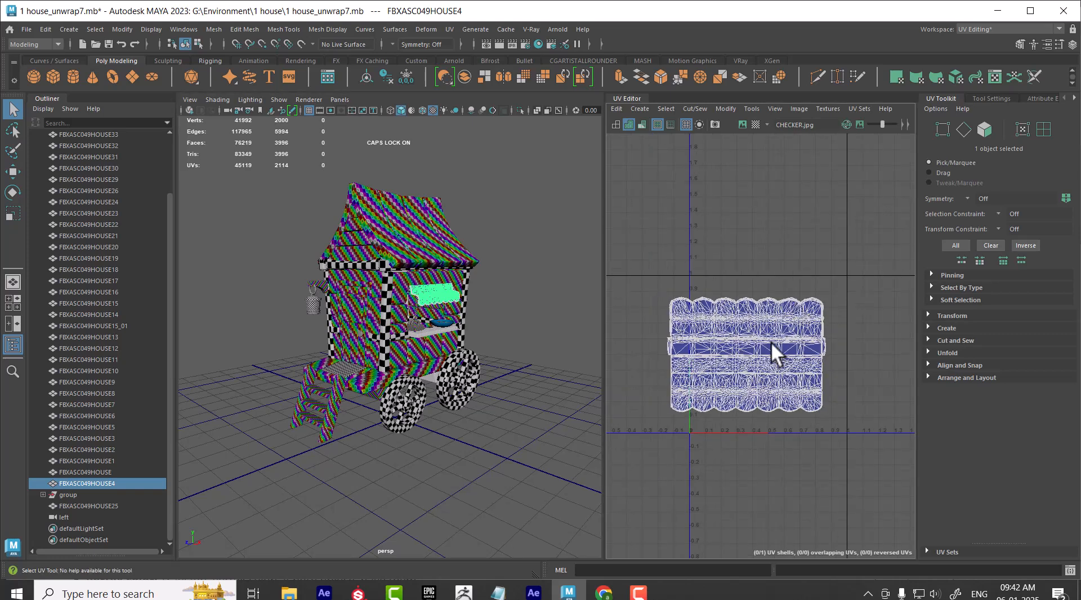
Select all UVs of the window awning and lay out its shell within the 0–1 UV space
{"action": "left_click_drag", "start_coordinate": [864, 257], "coordinate": [672, 433]}
{"action": "right_click_drag", "start_coordinate": [797, 283], "coordinate": [636, 372], "text": "shift"}
{"action": "scroll", "coordinate": [469, 396], "scroll_direction": "up", "scroll_amount": 3}
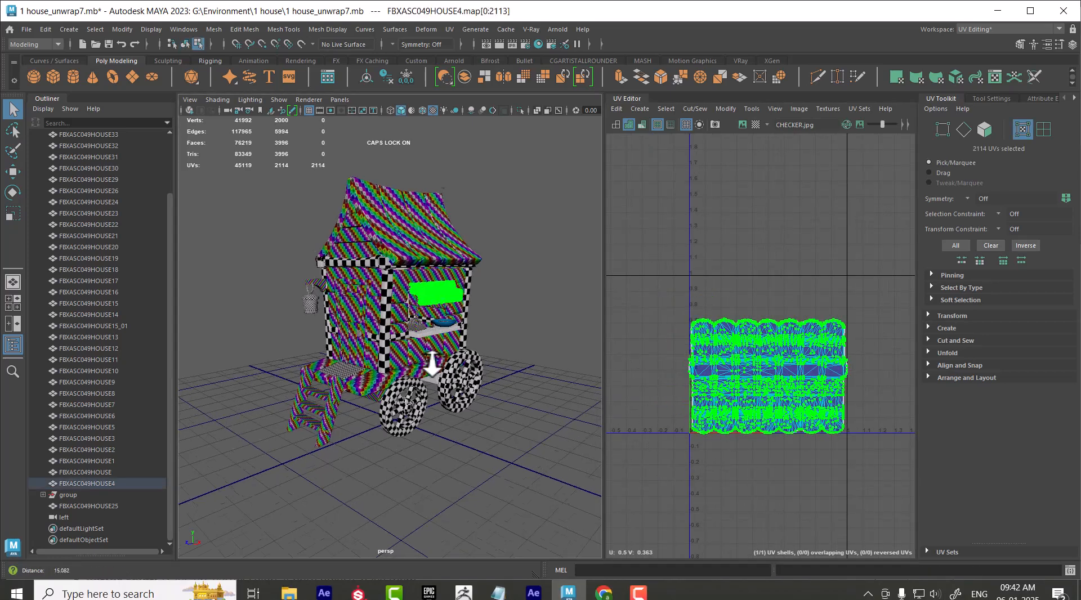
{"action": "right_click_drag", "start_coordinate": [843, 254], "coordinate": [843, 252], "text": "shift"}
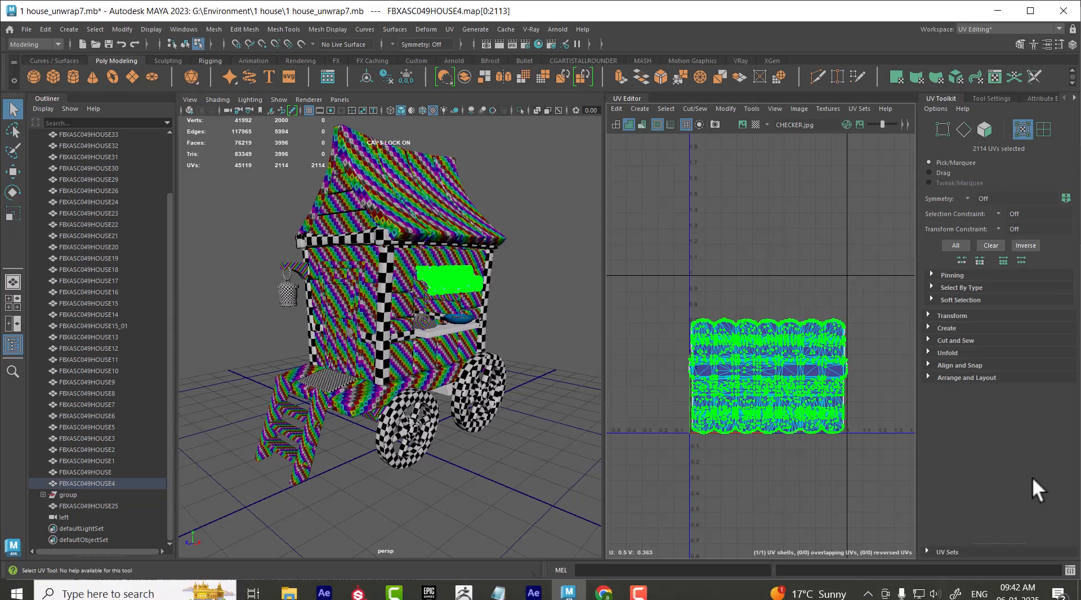
Expand the Arrange and Layout tools, return the awning to object mode and clear the selection
{"action": "left_click", "coordinate": [958, 377]}
{"action": "left_click_drag", "start_coordinate": [462, 353], "coordinate": [394, 361], "text": "alt"}
{"action": "right_click_drag", "start_coordinate": [446, 238], "coordinate": [509, 197]}
{"action": "left_click", "coordinate": [536, 189]}
Select the blue bowl on the window shelf and hide all other objects
{"action": "left_click_drag", "start_coordinate": [461, 377], "coordinate": [495, 377], "text": "alt"}
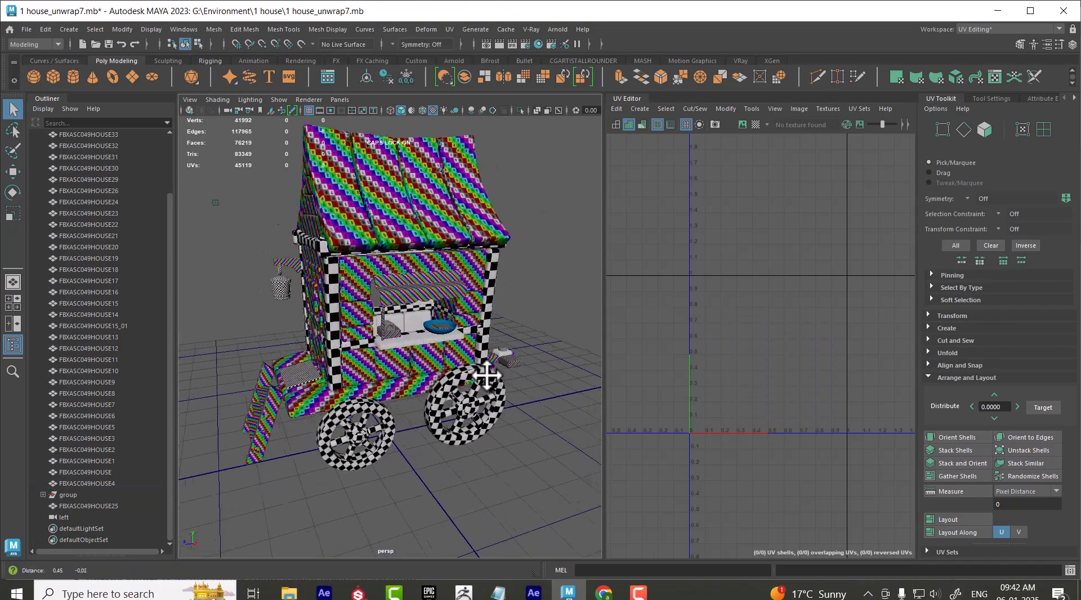
{"action": "scroll", "coordinate": [498, 408], "scroll_direction": "up", "scroll_amount": 5}
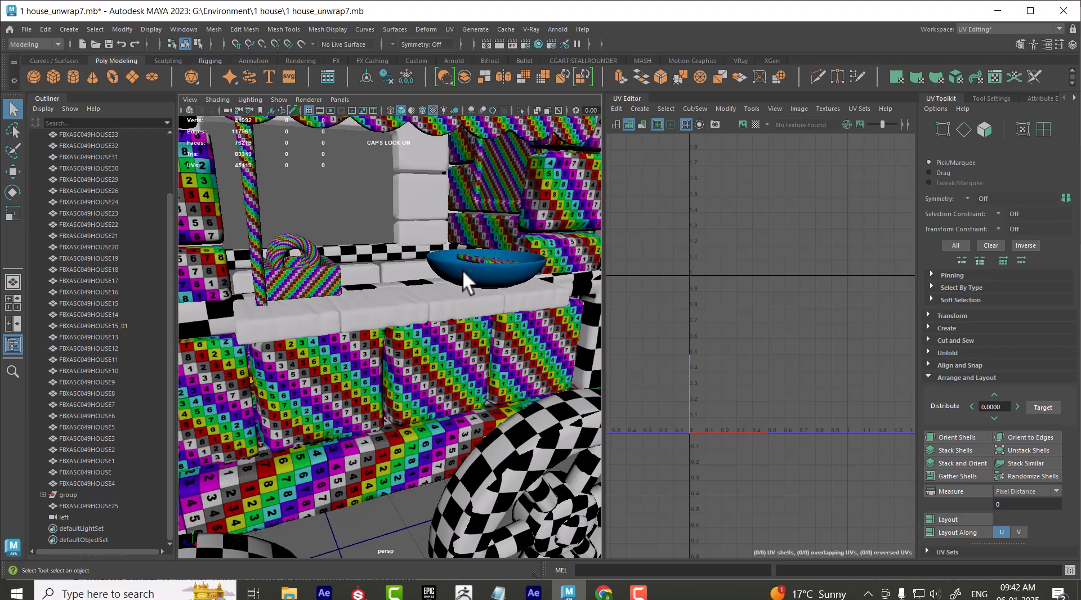
{"action": "left_click", "coordinate": [462, 269]}
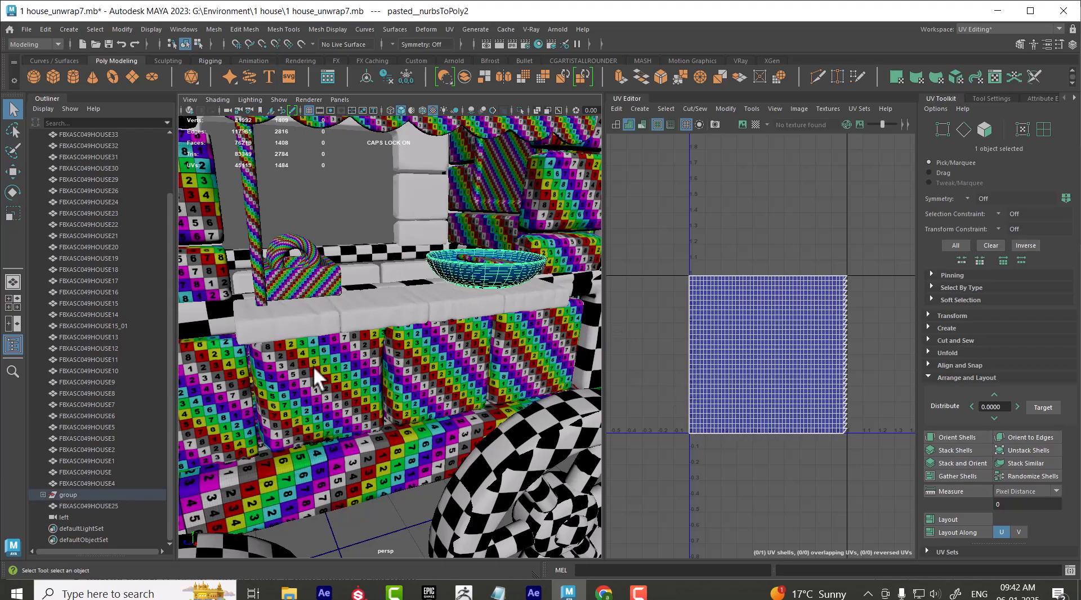
{"action": "left_click_drag", "start_coordinate": [480, 285], "coordinate": [306, 407], "text": "alt"}
{"action": "middle_click_drag", "start_coordinate": [334, 309], "coordinate": [414, 308], "text": "alt"}
{"action": "key", "text": "alt+h"}
Deselect the bowl and examine the checker texture around its inner centre
{"action": "left_click_drag", "start_coordinate": [411, 303], "coordinate": [429, 318], "text": "alt"}
{"action": "scroll", "coordinate": [437, 338], "scroll_direction": "up", "scroll_amount": 3}
{"action": "right_click_drag", "start_coordinate": [382, 258], "coordinate": [482, 115]}
{"action": "scroll", "coordinate": [451, 395], "scroll_direction": "down", "scroll_amount": 3}
{"action": "left_click_drag", "start_coordinate": [451, 396], "coordinate": [413, 355], "text": "alt"}
{"action": "left_click", "coordinate": [525, 245]}
{"action": "scroll", "coordinate": [445, 305], "scroll_direction": "up", "scroll_amount": 6}
{"action": "left_click_drag", "start_coordinate": [444, 305], "coordinate": [483, 314], "text": "alt"}
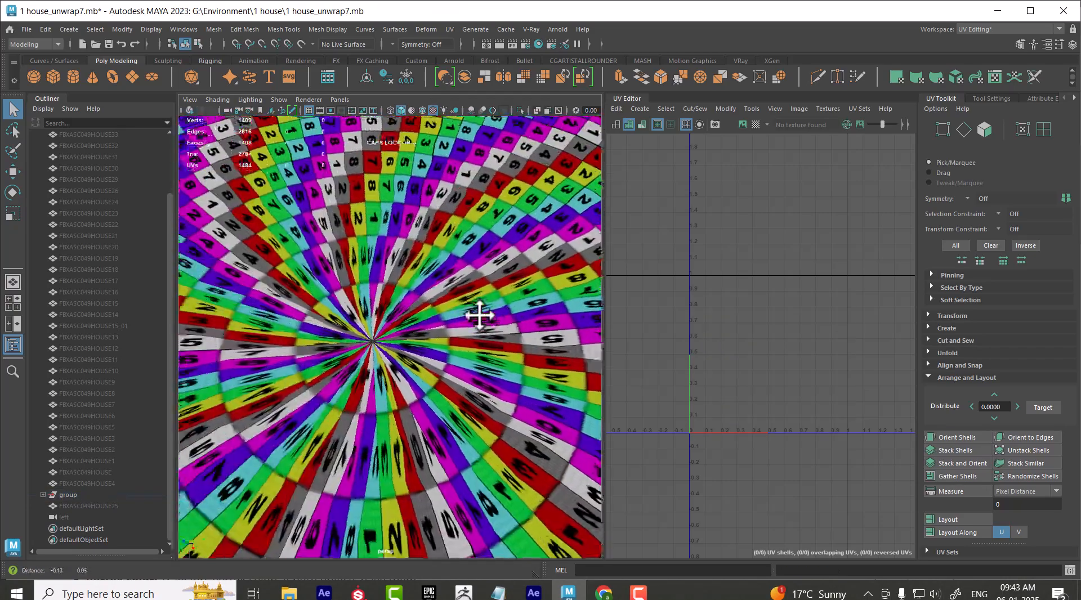
Select the bowl and display it in wireframe around its centre
{"action": "left_click", "coordinate": [350, 346]}
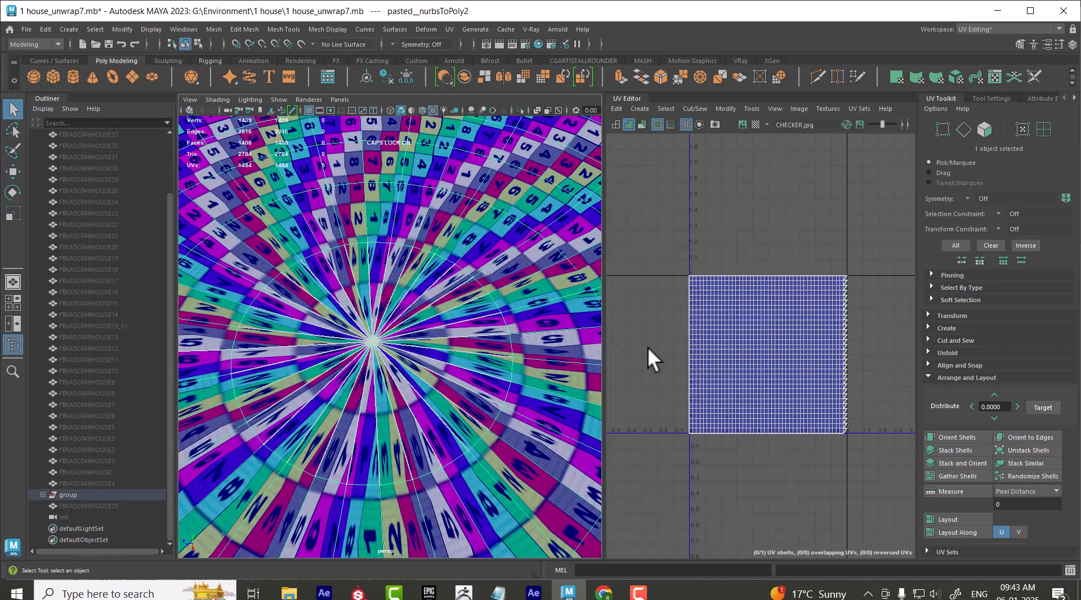
{"action": "scroll", "coordinate": [402, 410], "scroll_direction": "down", "scroll_amount": 6}
{"action": "left_click_drag", "start_coordinate": [402, 410], "coordinate": [390, 373], "text": "alt"}
{"action": "scroll", "coordinate": [403, 385], "scroll_direction": "up", "scroll_amount": 3}
{"action": "middle_click_drag", "start_coordinate": [403, 385], "coordinate": [441, 344], "text": "alt"}
{"action": "key", "text": "4"}
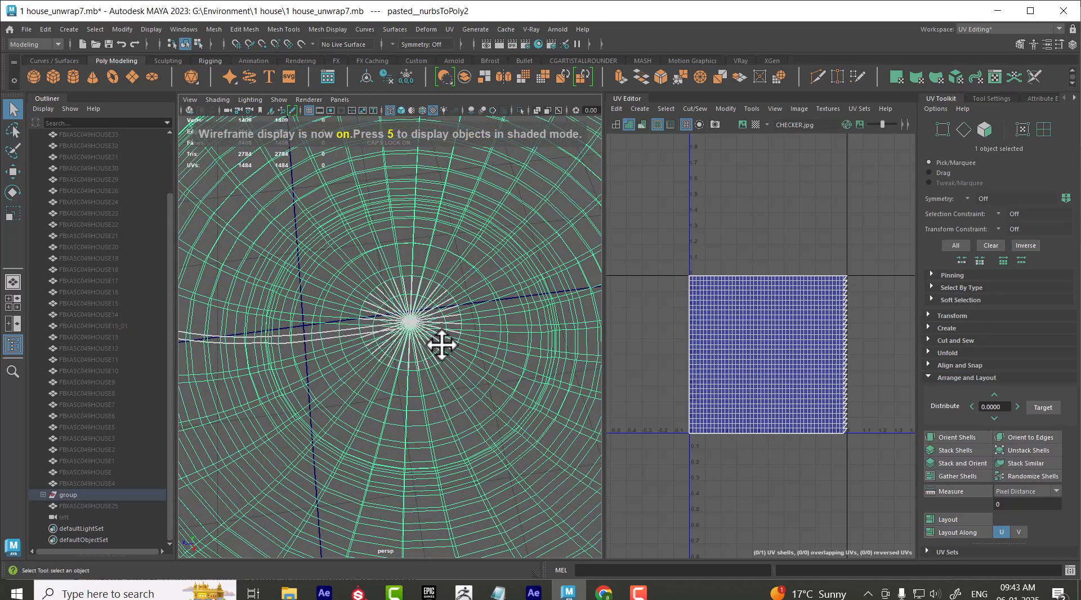
{"action": "left_click_drag", "start_coordinate": [445, 350], "coordinate": [449, 379], "text": "alt"}
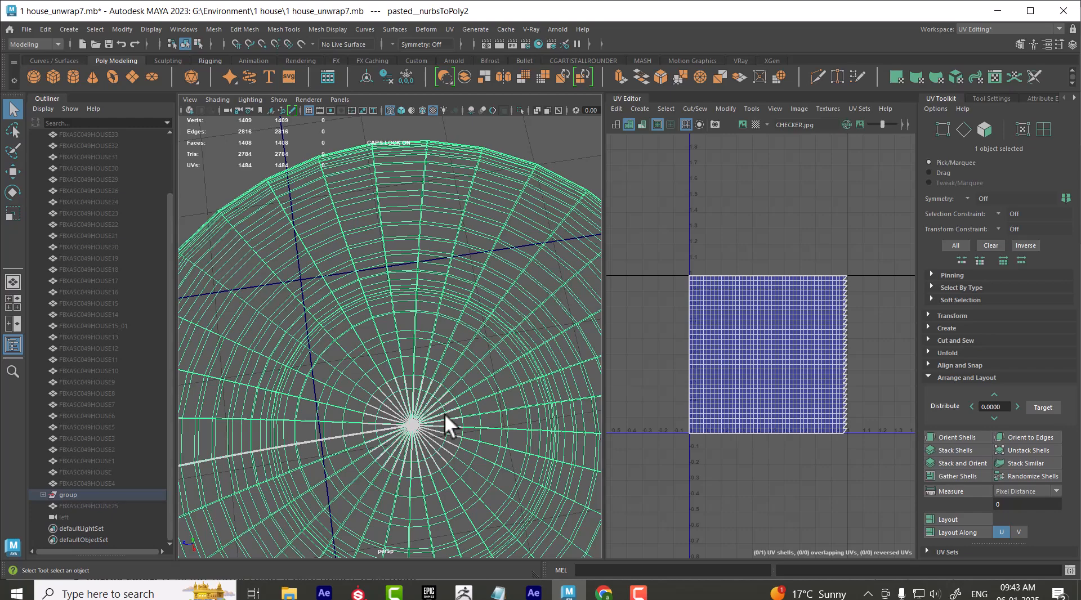
Frame the bowl in the top view and select the overlapping vertices at its centre
{"action": "key", "text": "space"}
{"action": "left_click_drag", "start_coordinate": [495, 402], "coordinate": [473, 400]}
{"action": "key", "text": "f"}
{"action": "right_click_drag", "start_coordinate": [460, 343], "coordinate": [499, 454], "text": "alt"}
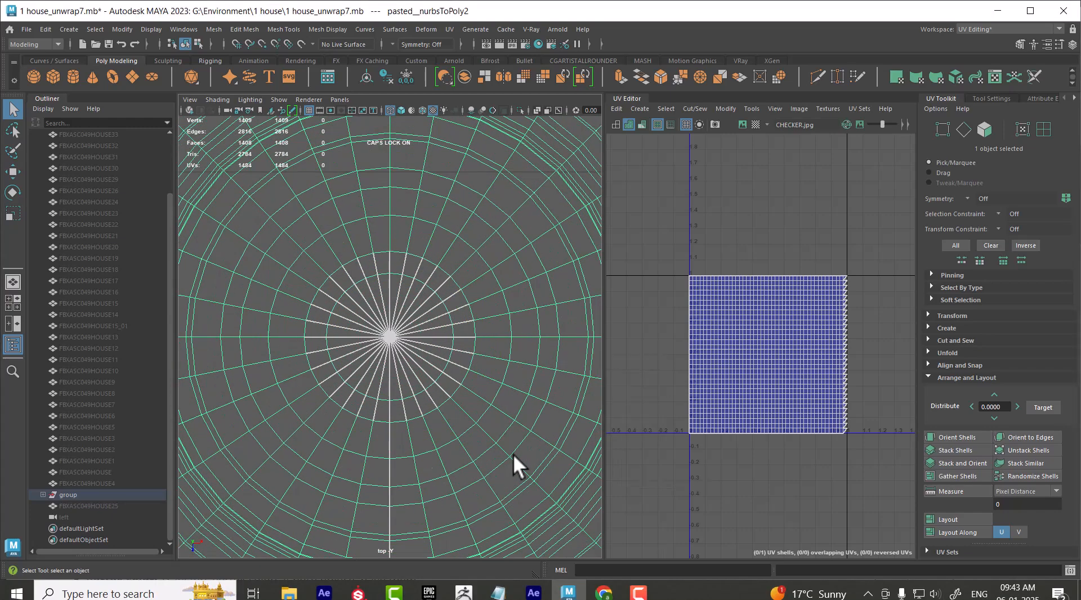
{"action": "right_click_drag", "start_coordinate": [439, 258], "coordinate": [428, 310]}
{"action": "right_click_drag", "start_coordinate": [379, 245], "coordinate": [368, 260]}
{"action": "left_click_drag", "start_coordinate": [362, 316], "coordinate": [406, 360]}
Return to the perspective view and merge the selected centre vertices with a distance threshold of 0.01
{"action": "key", "text": "space"}
{"action": "left_click_drag", "start_coordinate": [412, 285], "coordinate": [412, 278]}
{"action": "left_click_drag", "start_coordinate": [471, 383], "coordinate": [465, 329], "text": "alt"}
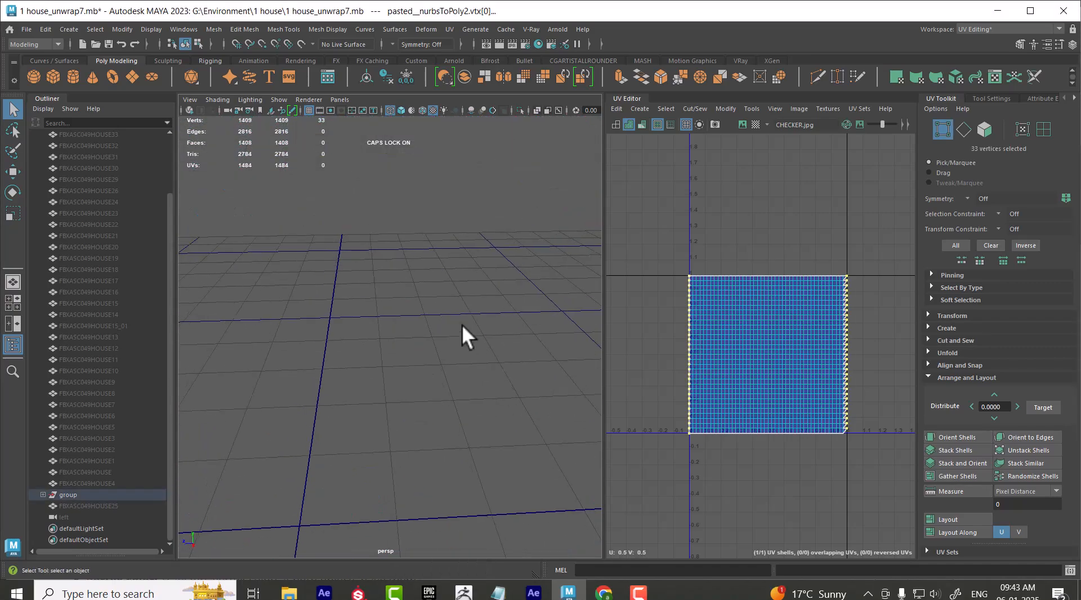
{"action": "middle_click_drag", "start_coordinate": [464, 329], "coordinate": [446, 411], "text": "alt"}
{"action": "left_click_drag", "start_coordinate": [446, 410], "coordinate": [435, 359], "text": "alt"}
{"action": "middle_click_drag", "start_coordinate": [435, 360], "coordinate": [447, 417], "text": "alt"}
{"action": "scroll", "coordinate": [448, 419], "scroll_direction": "up", "scroll_amount": 5}
{"action": "scroll", "coordinate": [455, 435], "scroll_direction": "down", "scroll_amount": 5}
{"action": "right_click_drag", "start_coordinate": [441, 312], "coordinate": [505, 231], "text": "shift"}
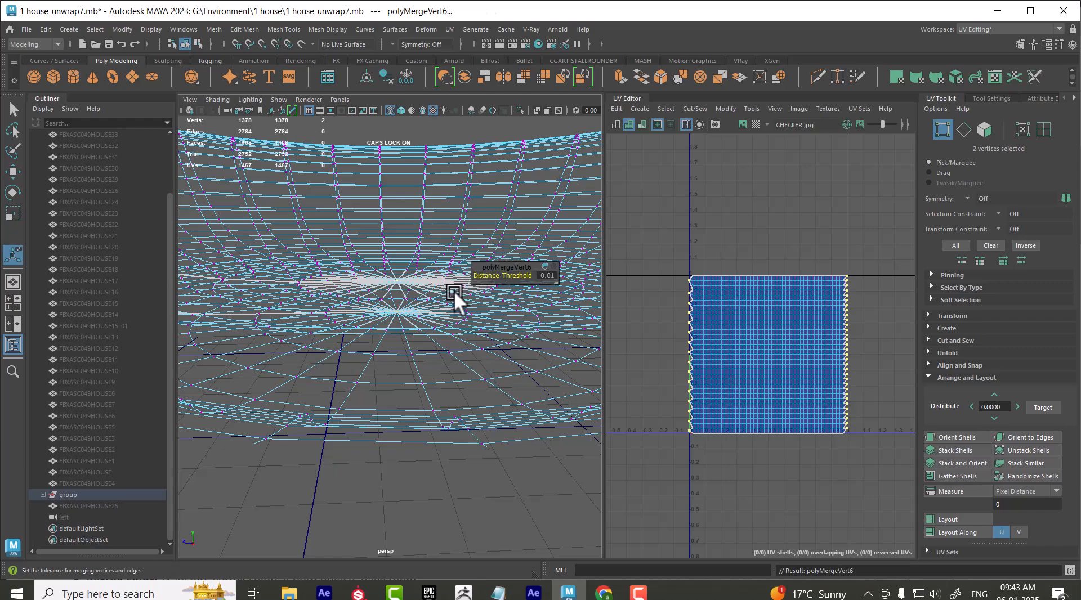
{"action": "right_click_drag", "start_coordinate": [438, 384], "coordinate": [441, 416], "text": "alt"}
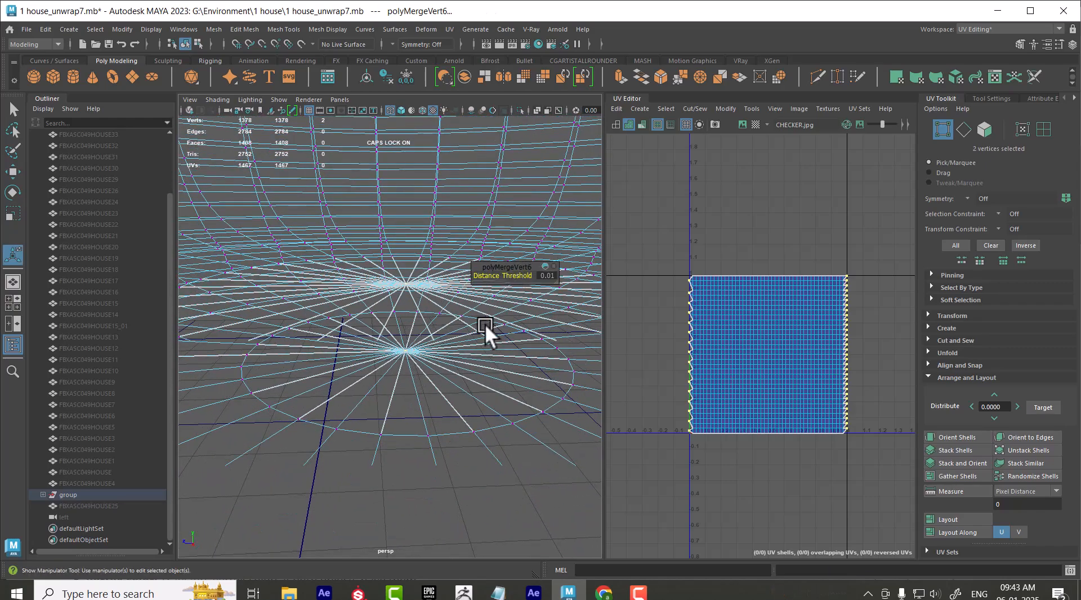
{"action": "left_click", "coordinate": [548, 275]}
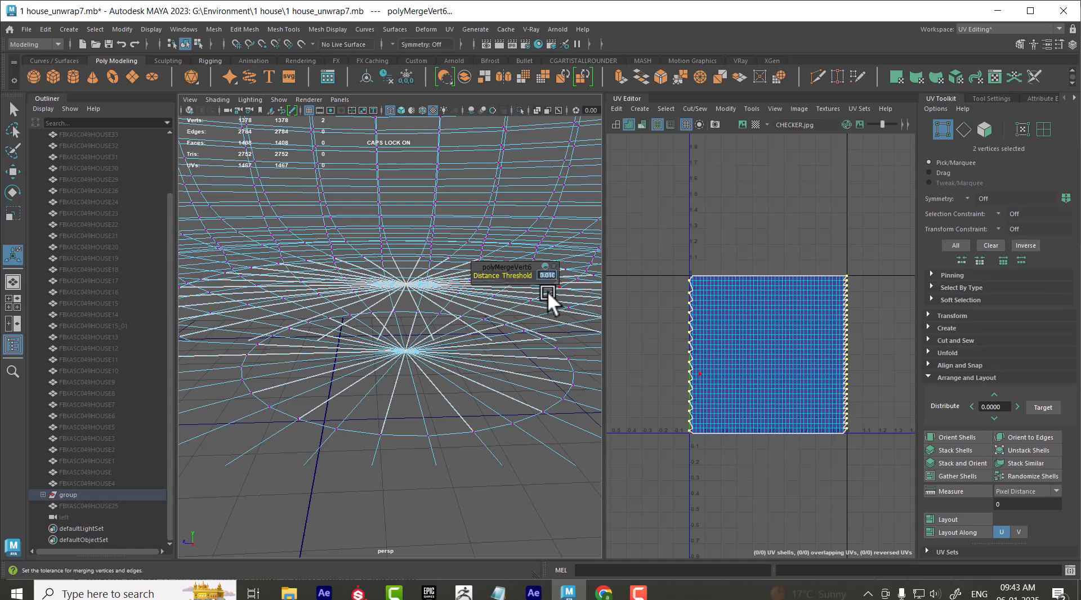
{"action": "left_click", "coordinate": [518, 374]}
Test the merge by moving the bowl's inner centre vertex upward, and undo the move
{"action": "right_click_drag", "start_coordinate": [406, 241], "coordinate": [478, 218]}
{"action": "left_click_drag", "start_coordinate": [479, 304], "coordinate": [457, 364], "text": "alt"}
{"action": "right_click_drag", "start_coordinate": [475, 257], "coordinate": [427, 259]}
{"action": "left_click", "coordinate": [437, 384]}
{"action": "left_click", "coordinate": [423, 399]}
{"action": "key", "text": "w"}
{"action": "left_click_drag", "start_coordinate": [413, 356], "coordinate": [413, 284]}
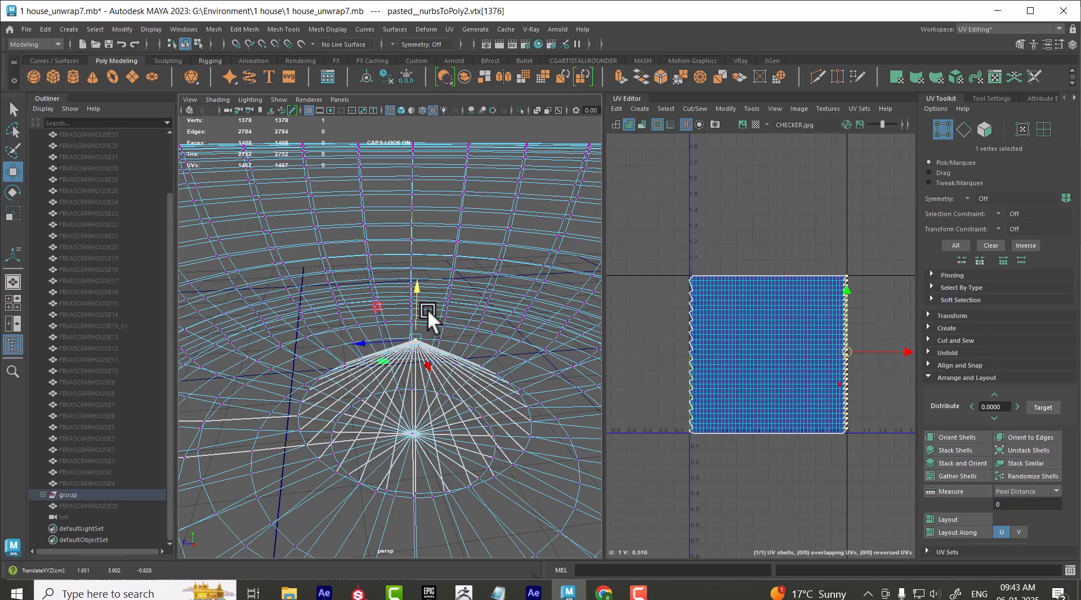
{"action": "key", "text": "ctrl+z"}
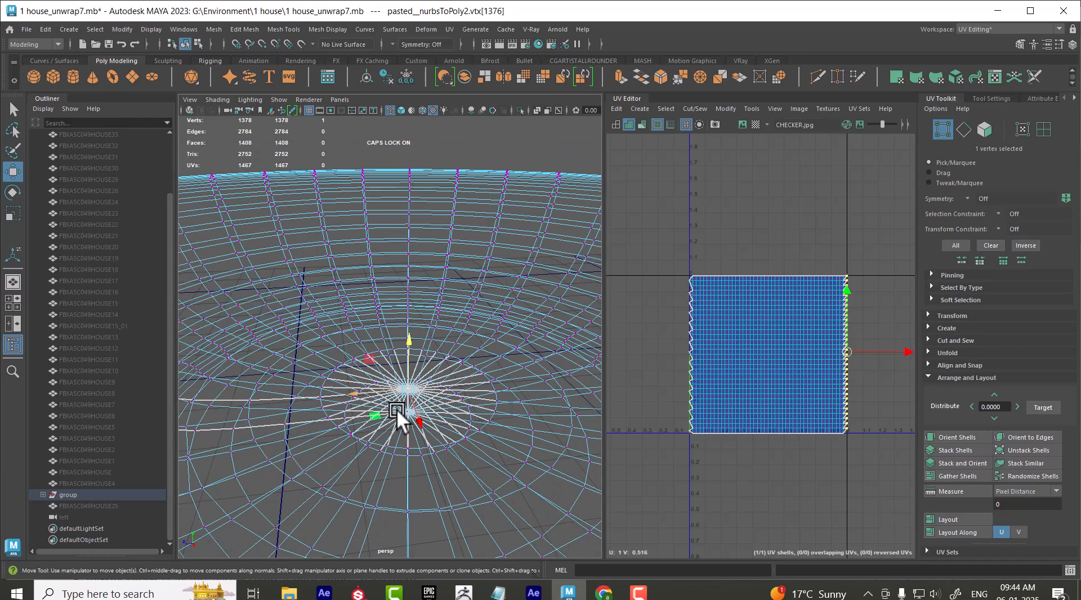
Show the bowl in shaded display and return it to object mode, keeping it selected
{"action": "key", "text": "5"}
{"action": "left_click_drag", "start_coordinate": [425, 400], "coordinate": [453, 389], "text": "alt"}
{"action": "middle_click_drag", "start_coordinate": [454, 390], "coordinate": [429, 258], "text": "alt"}
{"action": "right_click_drag", "start_coordinate": [429, 258], "coordinate": [408, 255], "text": "alt"}
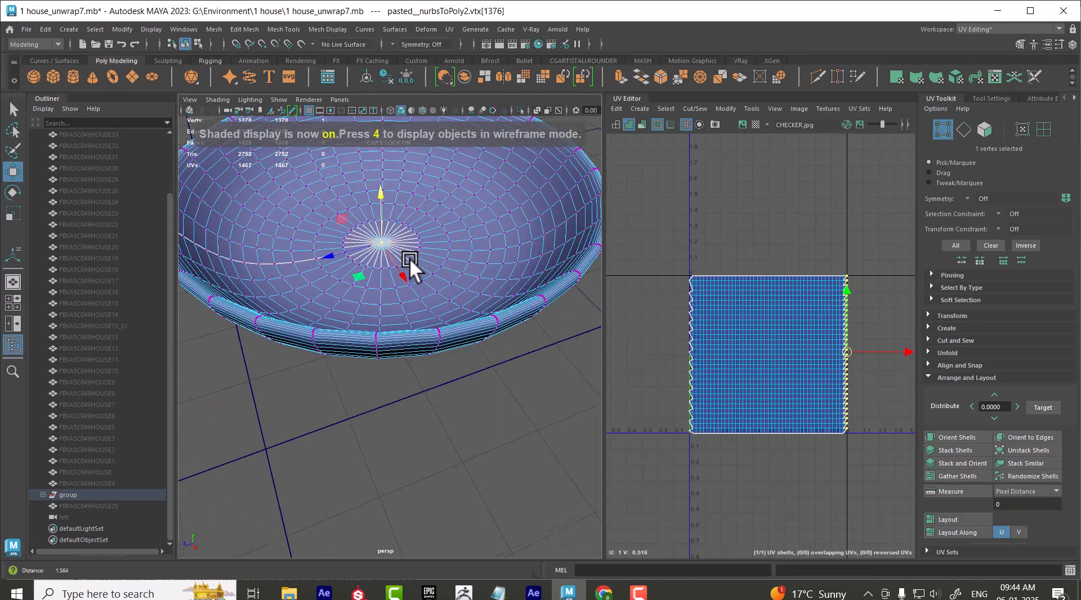
{"action": "left_click_drag", "start_coordinate": [407, 255], "coordinate": [408, 269], "text": "alt"}
{"action": "right_click_drag", "start_coordinate": [403, 220], "coordinate": [536, 146]}
{"action": "left_click", "coordinate": [485, 464]}
{"action": "left_click", "coordinate": [448, 359]}
{"action": "left_click_drag", "start_coordinate": [448, 359], "coordinate": [451, 336], "text": "alt"}
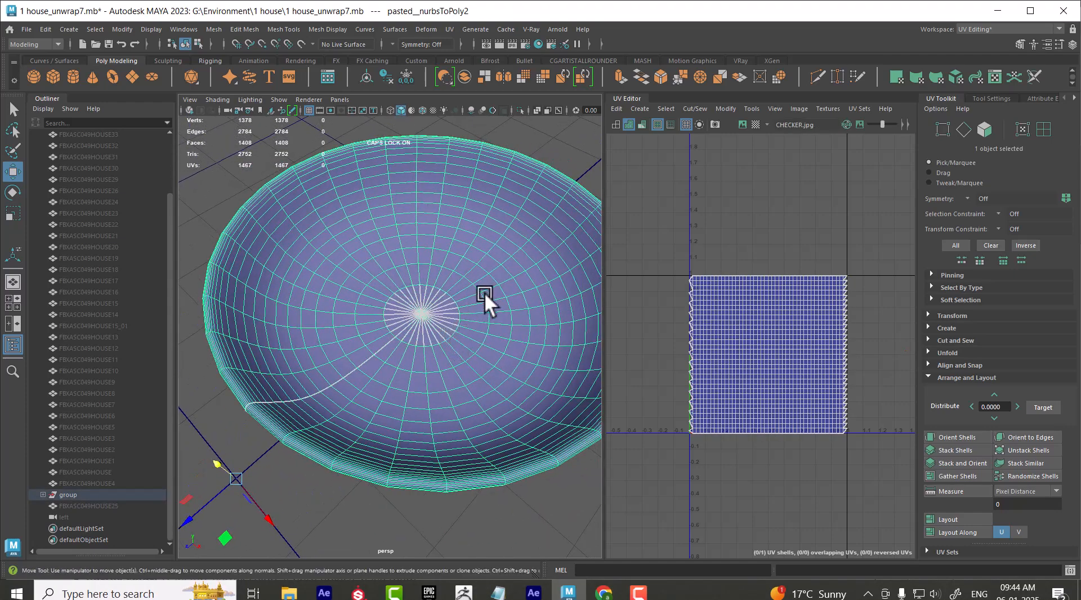
Switch to the CG Artist All Rounder blog in Chrome and go back to browse the zbrush category articles
{"action": "mouse_move", "coordinate": [604, 592]}
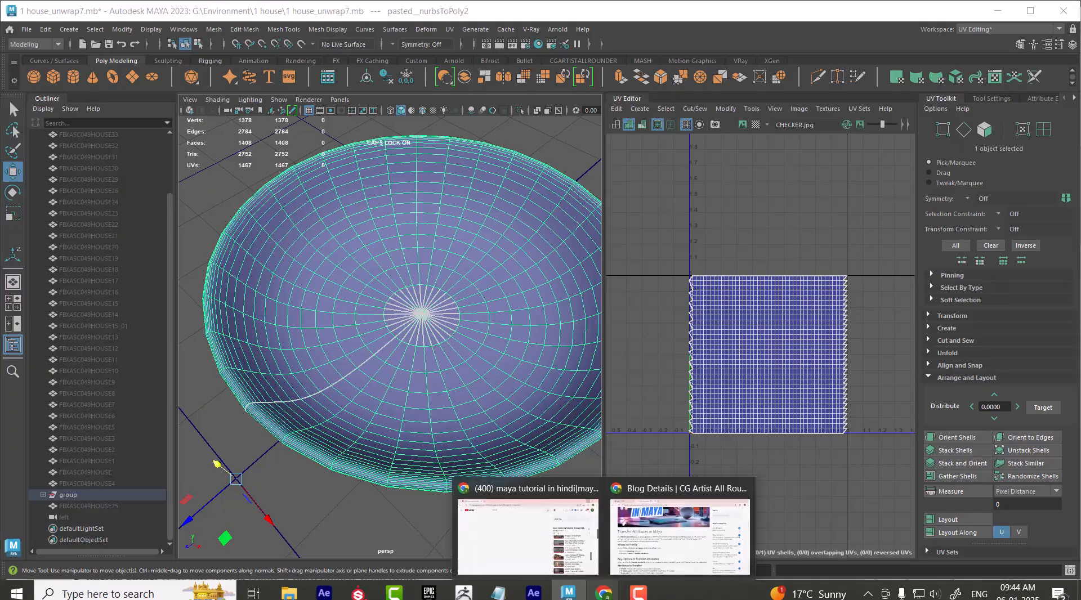
{"action": "left_click", "coordinate": [666, 563]}
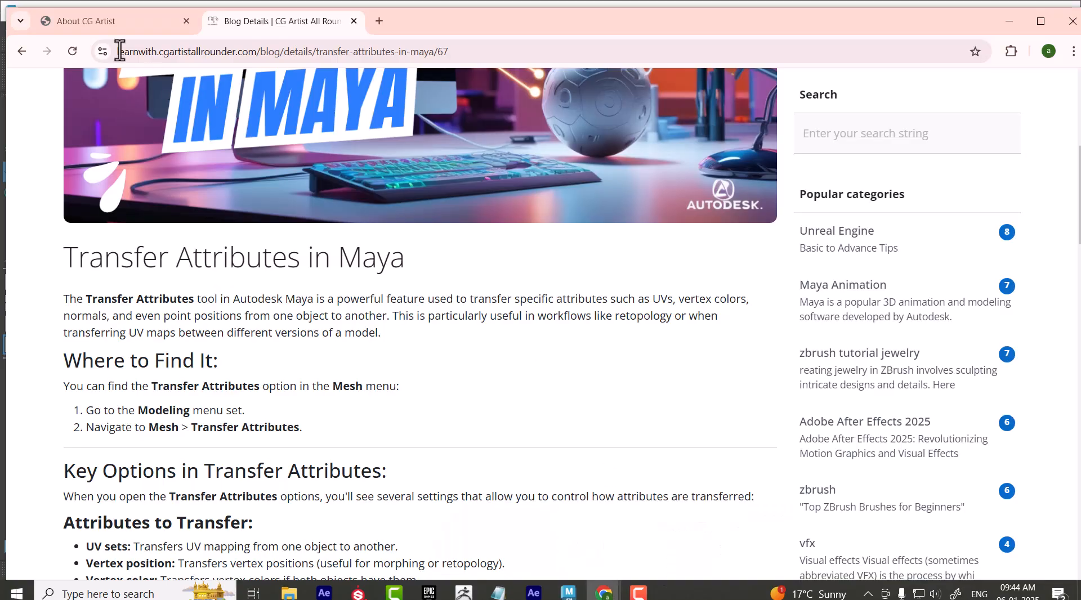
{"action": "left_click", "coordinate": [21, 52]}
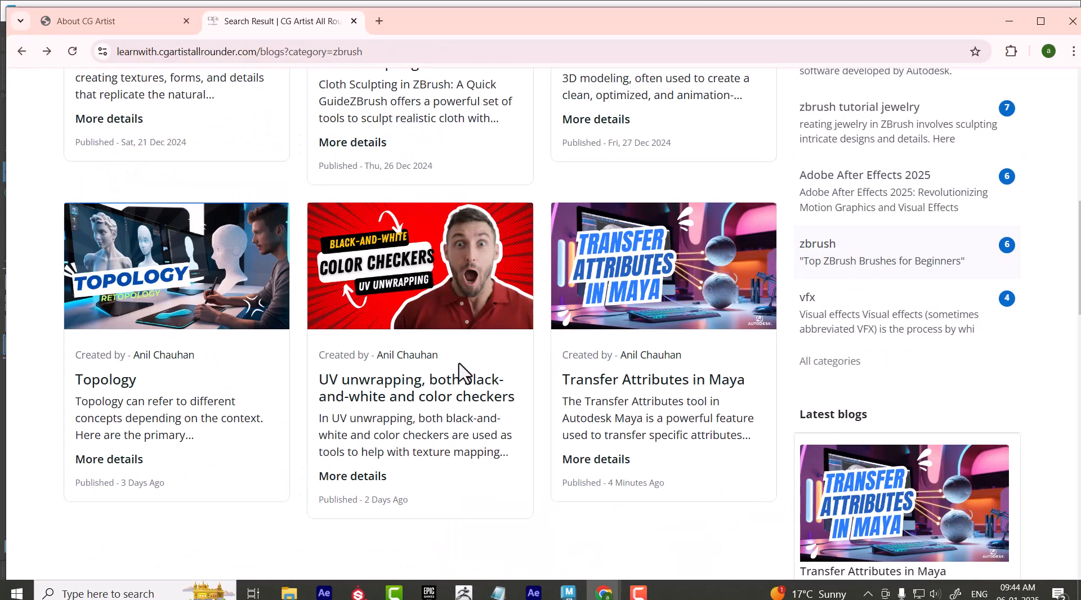
{"action": "scroll", "coordinate": [459, 302], "scroll_direction": "up", "scroll_amount": 3}
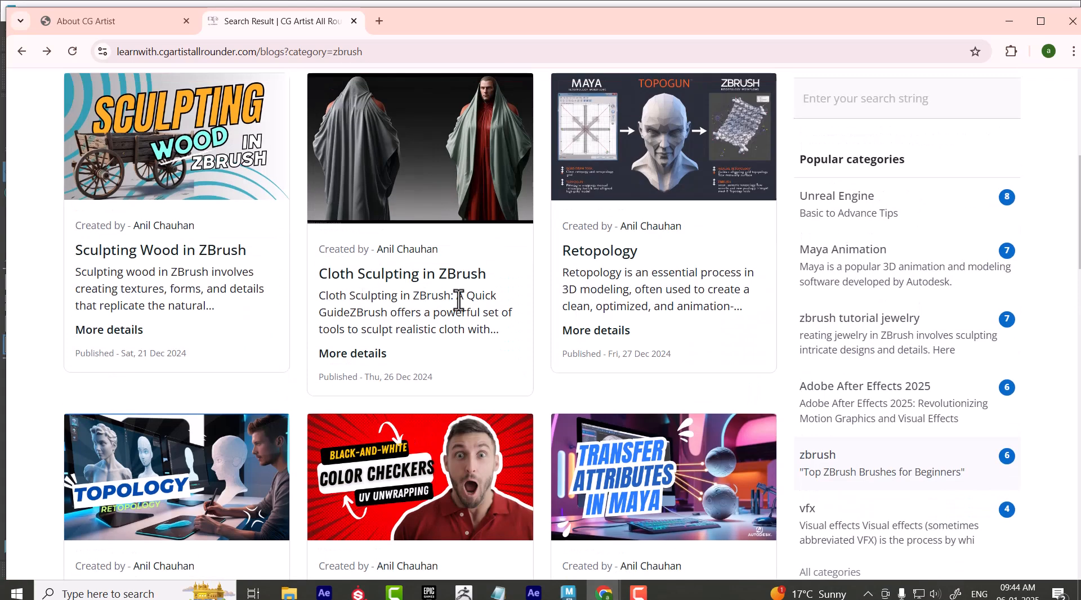
{"action": "scroll", "coordinate": [625, 268], "scroll_direction": "up", "scroll_amount": 1}
{"action": "scroll", "coordinate": [282, 471], "scroll_direction": "down", "scroll_amount": 4}
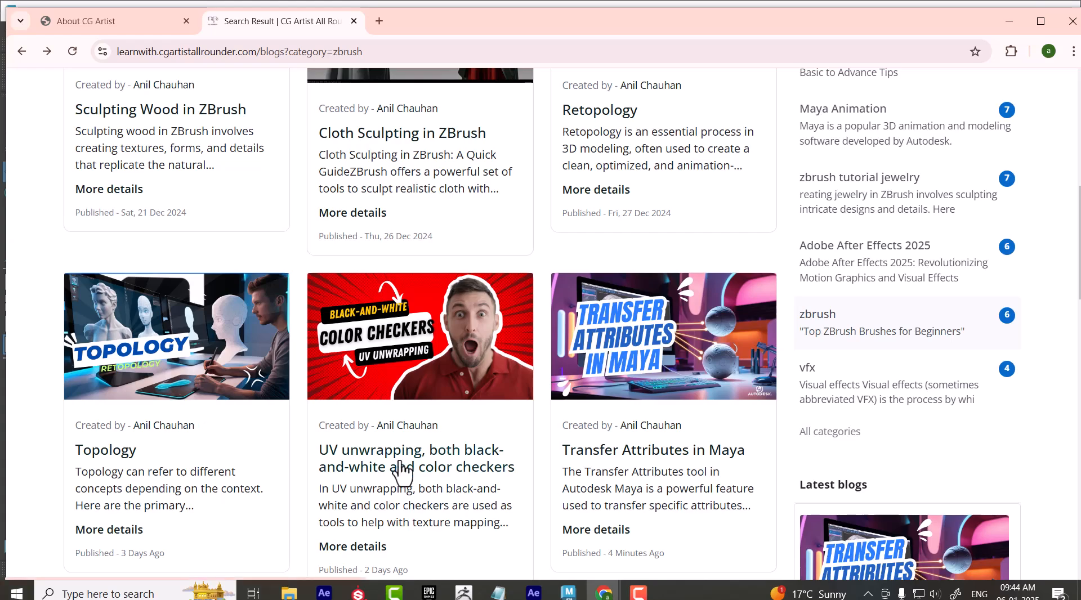
Open the article on black-and-white and color checkers and read the purpose of the black-and-white checker
{"action": "left_click", "coordinate": [399, 466], "text": "ctrl"}
{"action": "left_click", "coordinate": [431, 26]}
{"action": "scroll", "coordinate": [544, 387], "scroll_direction": "down", "scroll_amount": 15}
{"action": "scroll", "coordinate": [526, 380], "scroll_direction": "up", "scroll_amount": 3}
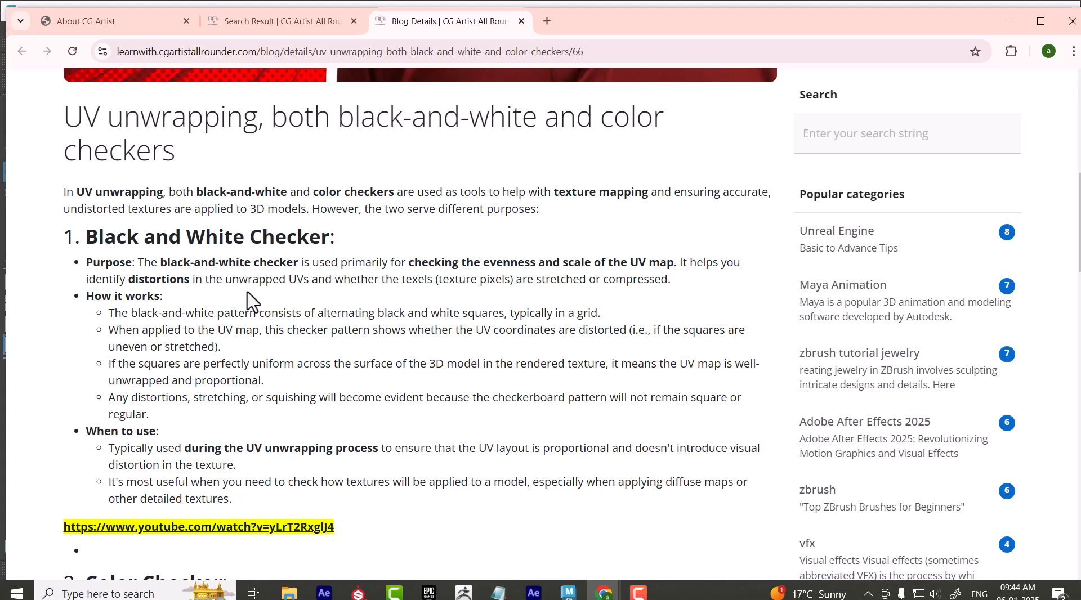
{"action": "left_click_drag", "start_coordinate": [165, 260], "coordinate": [337, 263]}
{"action": "left_click_drag", "start_coordinate": [497, 262], "coordinate": [627, 263]}
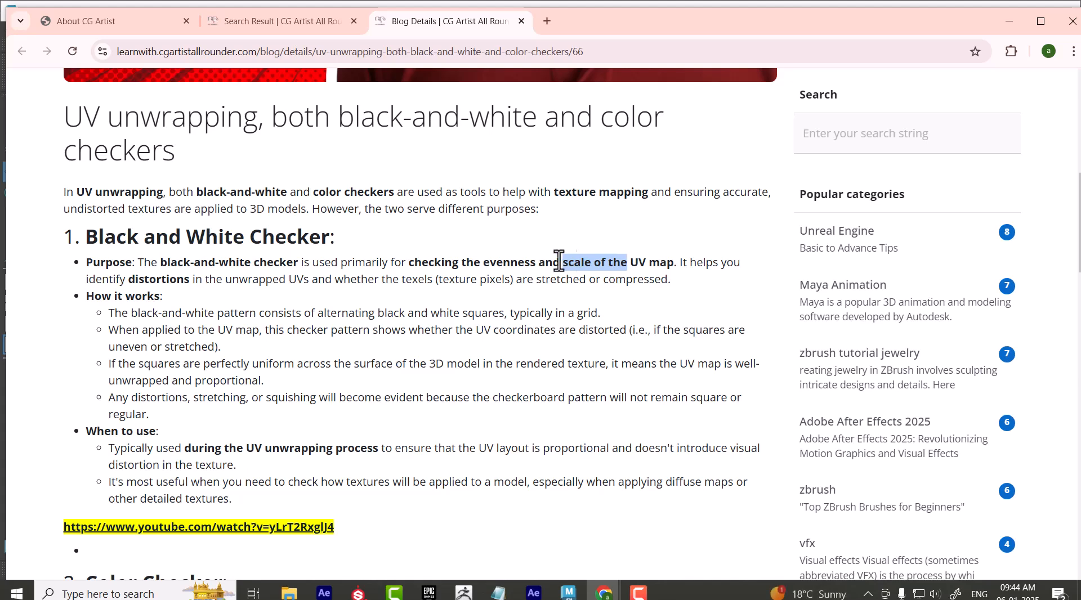
Switch back to Maya, turn on textured display and select all of the bowl's UVs
{"action": "left_click", "coordinate": [1009, 21]}
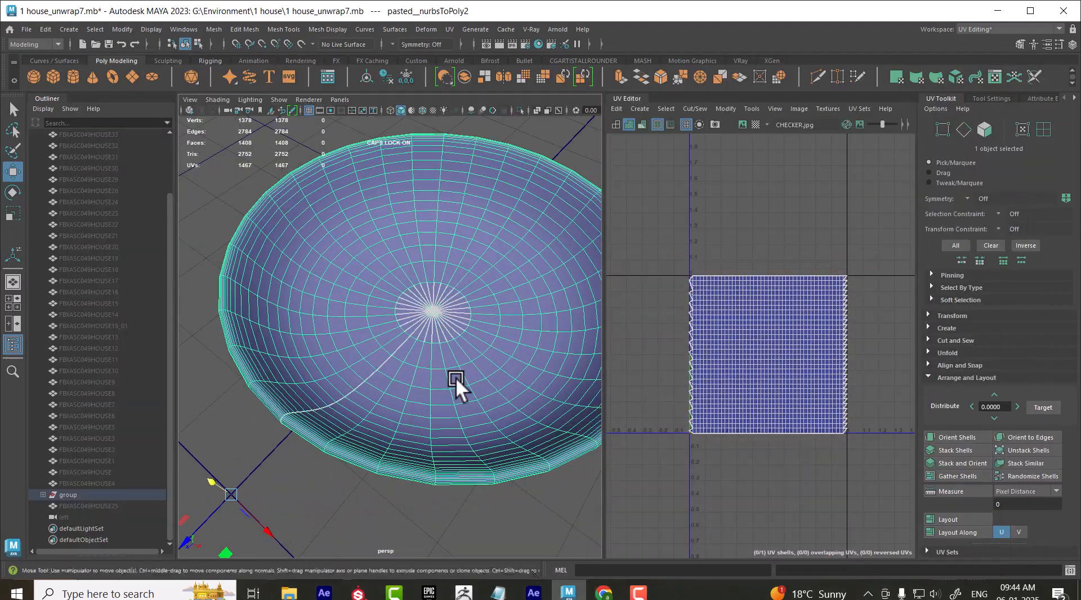
{"action": "key", "text": "6"}
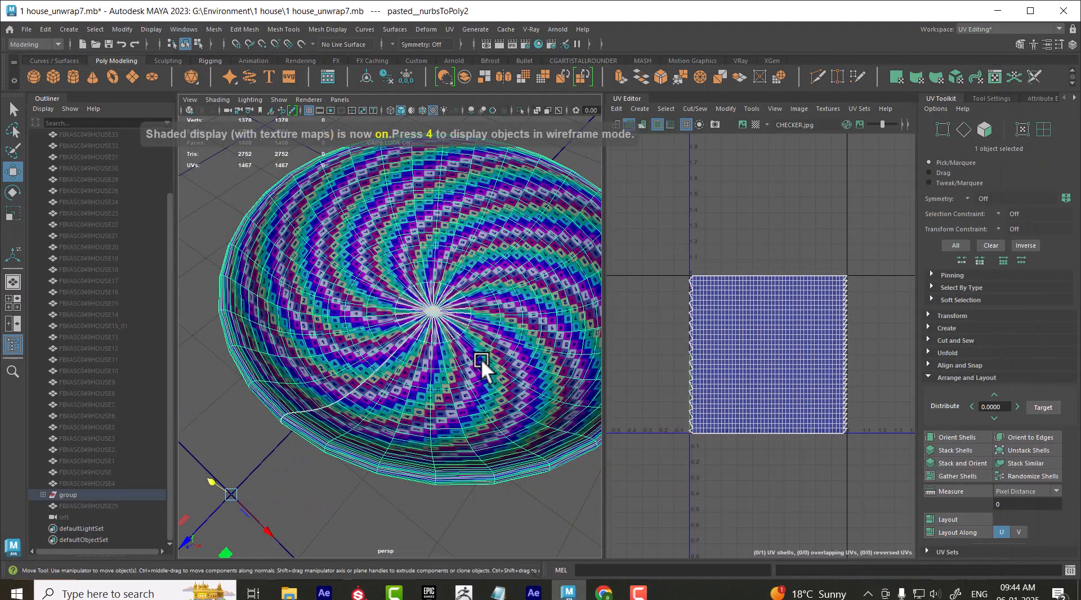
{"action": "scroll", "coordinate": [488, 373], "scroll_direction": "up", "scroll_amount": 5}
{"action": "scroll", "coordinate": [536, 376], "scroll_direction": "down", "scroll_amount": 5}
{"action": "right_click_drag", "start_coordinate": [735, 314], "coordinate": [788, 314]}
{"action": "left_click_drag", "start_coordinate": [883, 234], "coordinate": [601, 499]}
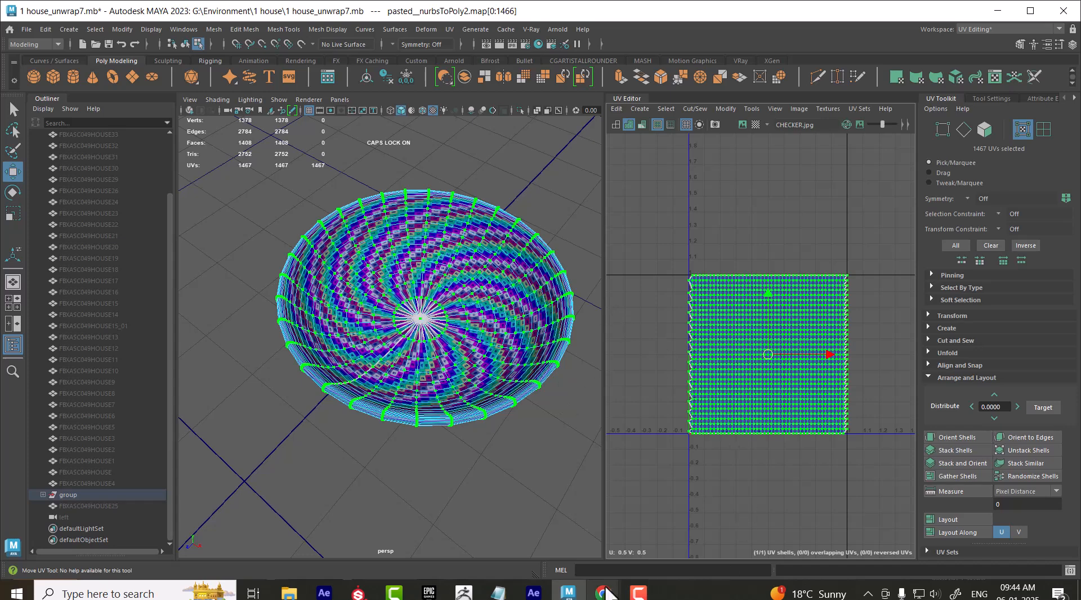
Switch to YouTube in Chrome and browse the maya texturing tutorial playlist for the UV mapping videos
{"action": "mouse_move", "coordinate": [604, 595]}
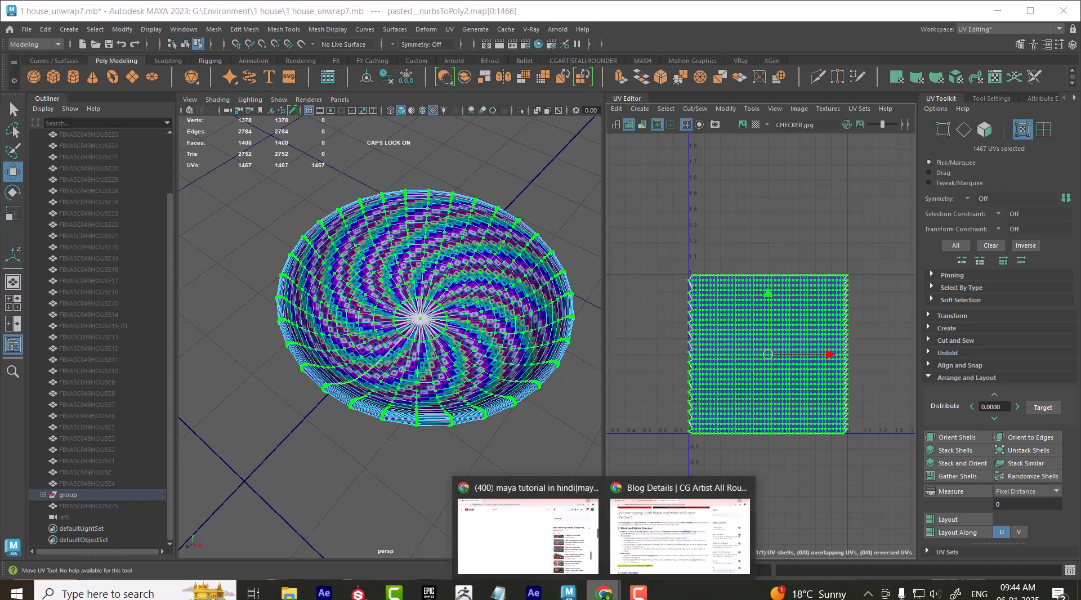
{"action": "left_click", "coordinate": [555, 548]}
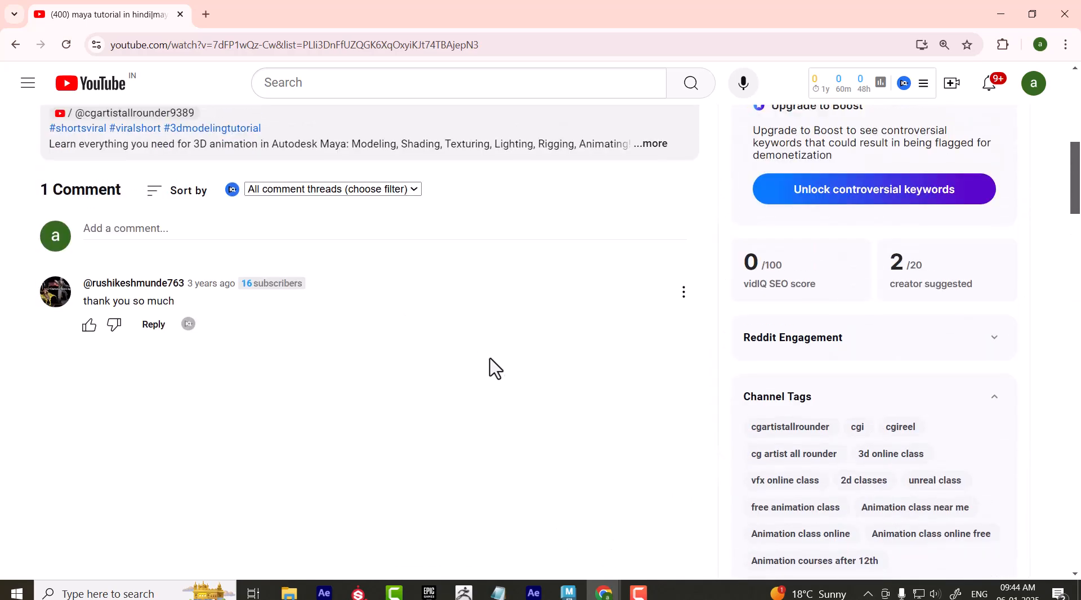
{"action": "scroll", "coordinate": [501, 394], "scroll_direction": "up", "scroll_amount": 8}
{"action": "scroll", "coordinate": [535, 434], "scroll_direction": "down", "scroll_amount": 3}
{"action": "scroll", "coordinate": [923, 453], "scroll_direction": "down", "scroll_amount": 15}
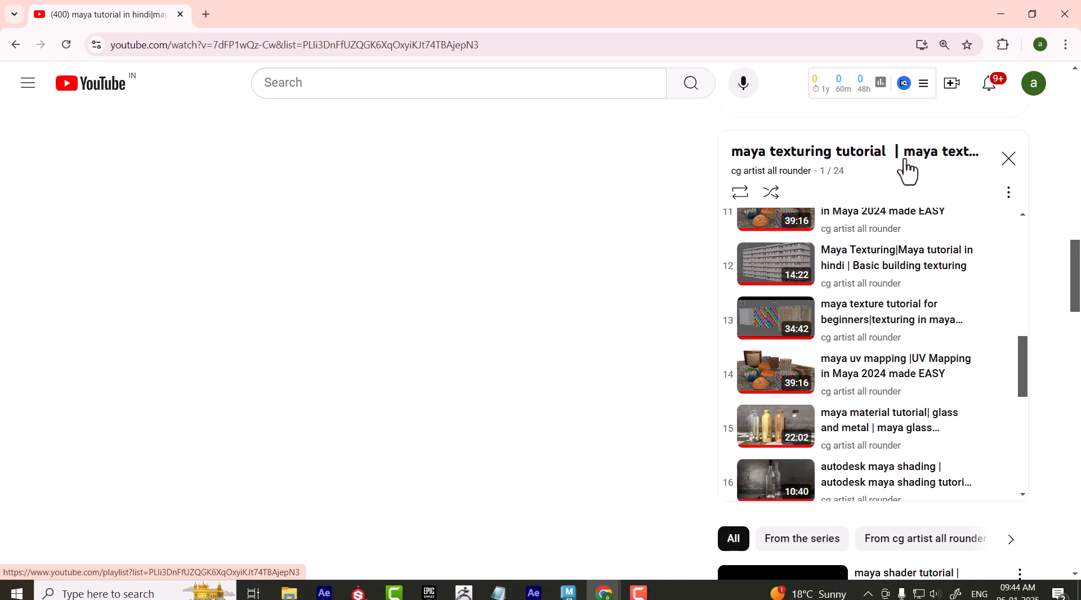
{"action": "scroll", "coordinate": [864, 394], "scroll_direction": "down", "scroll_amount": 1}
{"action": "scroll", "coordinate": [864, 402], "scroll_direction": "down", "scroll_amount": 1}
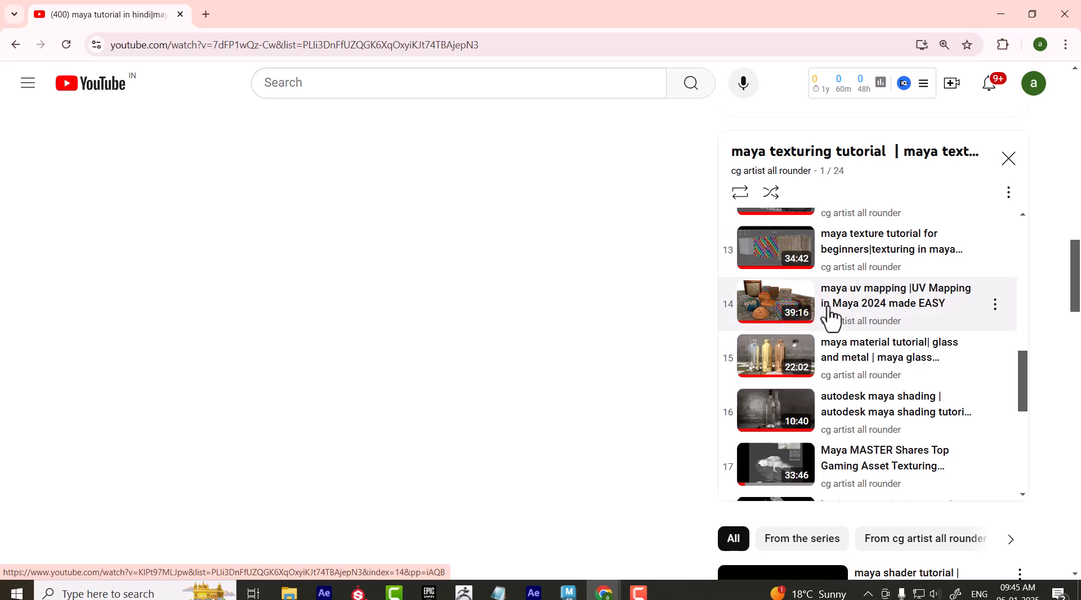
Switch back to Maya and unfold all of the bowl's UVs
{"action": "left_click", "coordinate": [569, 592]}
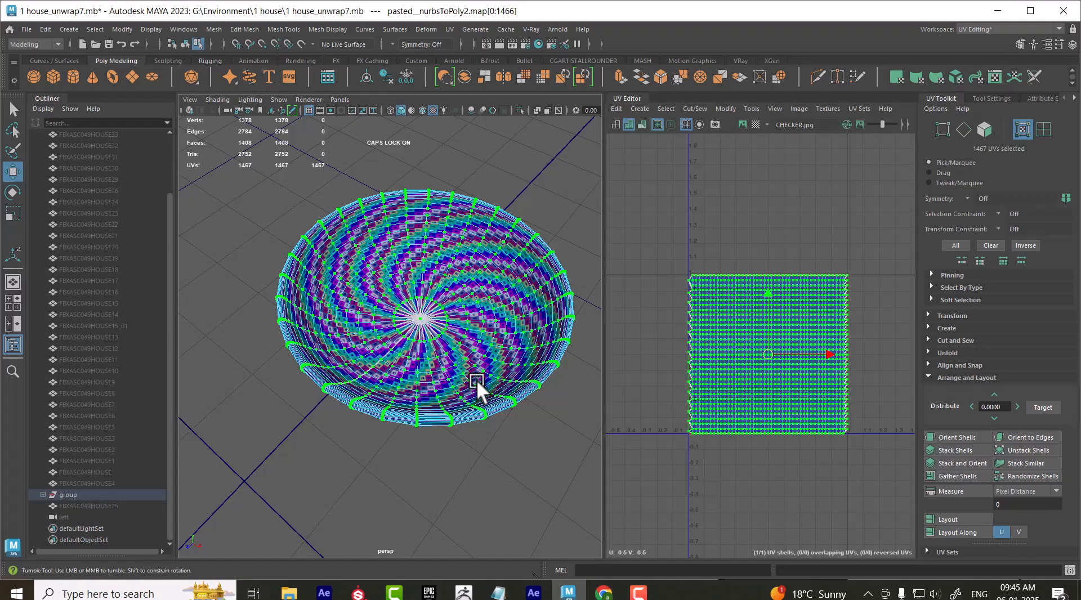
{"action": "left_click_drag", "start_coordinate": [471, 391], "coordinate": [460, 364], "text": "alt"}
{"action": "right_click_drag", "start_coordinate": [460, 369], "coordinate": [467, 390], "text": "alt"}
{"action": "left_click_drag", "start_coordinate": [467, 389], "coordinate": [466, 409], "text": "alt"}
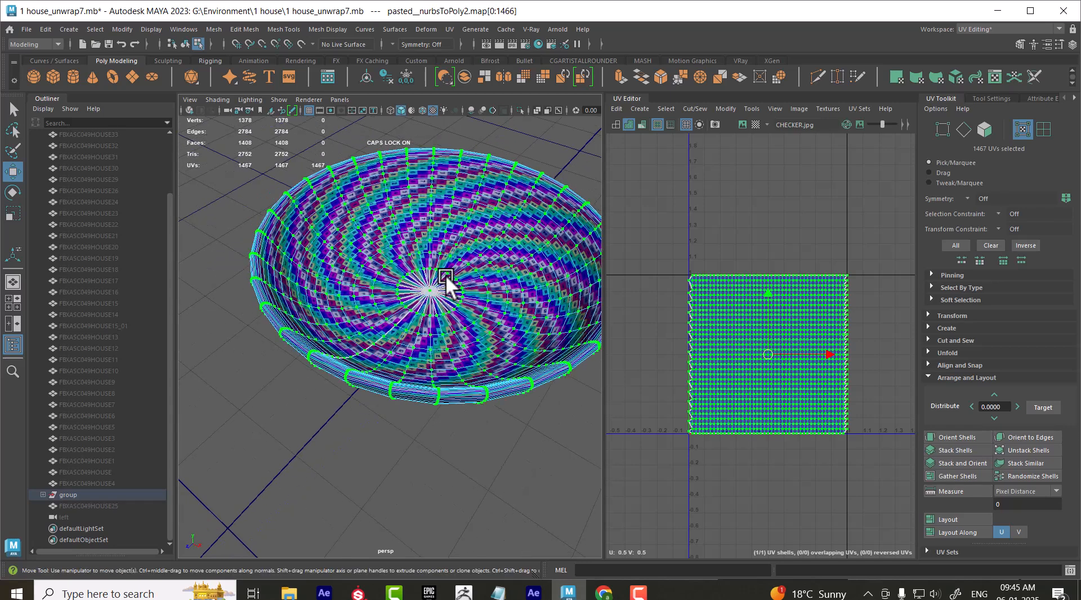
{"action": "right_click_drag", "start_coordinate": [450, 305], "coordinate": [525, 206]}
{"action": "left_click", "coordinate": [467, 331]}
{"action": "right_click_drag", "start_coordinate": [729, 331], "coordinate": [595, 336]}
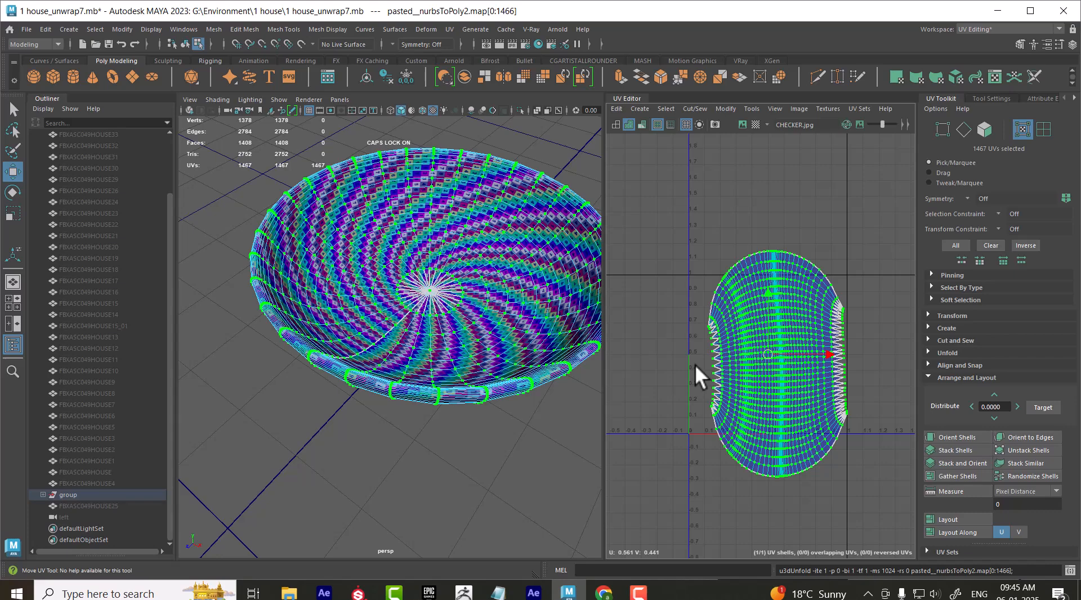
Return the bowl to object mode, deselect it and examine the checker pattern on its inner surface
{"action": "right_click_drag", "start_coordinate": [468, 258], "coordinate": [572, 207]}
{"action": "left_click", "coordinate": [532, 419]}
{"action": "left_click_drag", "start_coordinate": [531, 419], "coordinate": [532, 411], "text": "alt"}
{"action": "scroll", "coordinate": [529, 410], "scroll_direction": "up", "scroll_amount": 3}
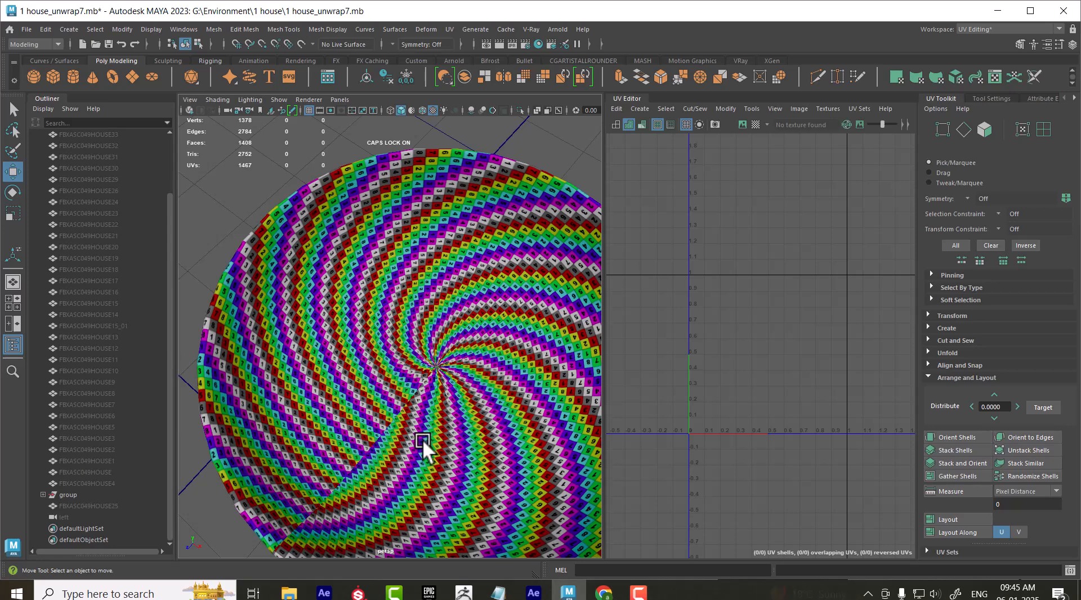
Select the bowl's UVs and undo the last unfold
{"action": "left_click", "coordinate": [424, 356]}
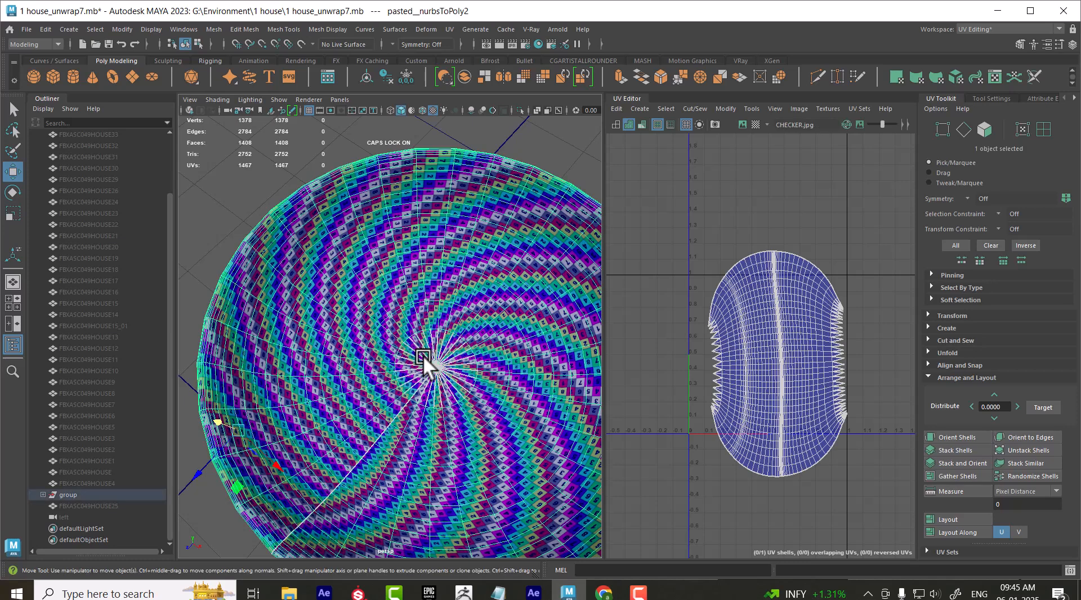
{"action": "key", "text": "ctrl+F12"}
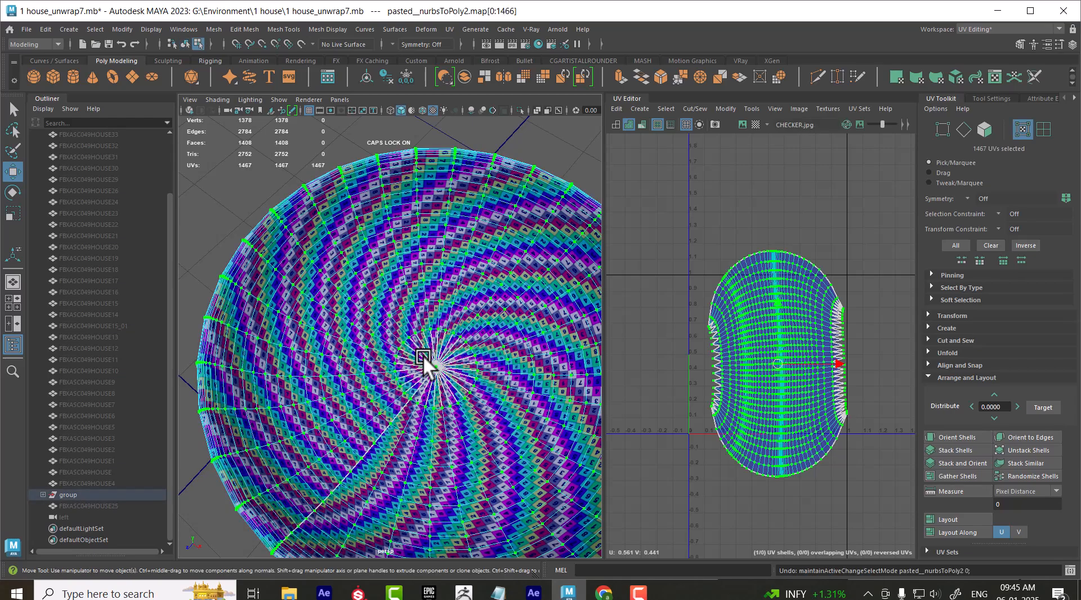
{"action": "key", "text": "ctrl+z"}
{"action": "left_click_drag", "start_coordinate": [430, 418], "coordinate": [449, 341], "text": "alt"}
Select the edge loop around the bowl's rim and cut the square UV layout along it
{"action": "right_click_drag", "start_coordinate": [444, 322], "coordinate": [474, 290]}
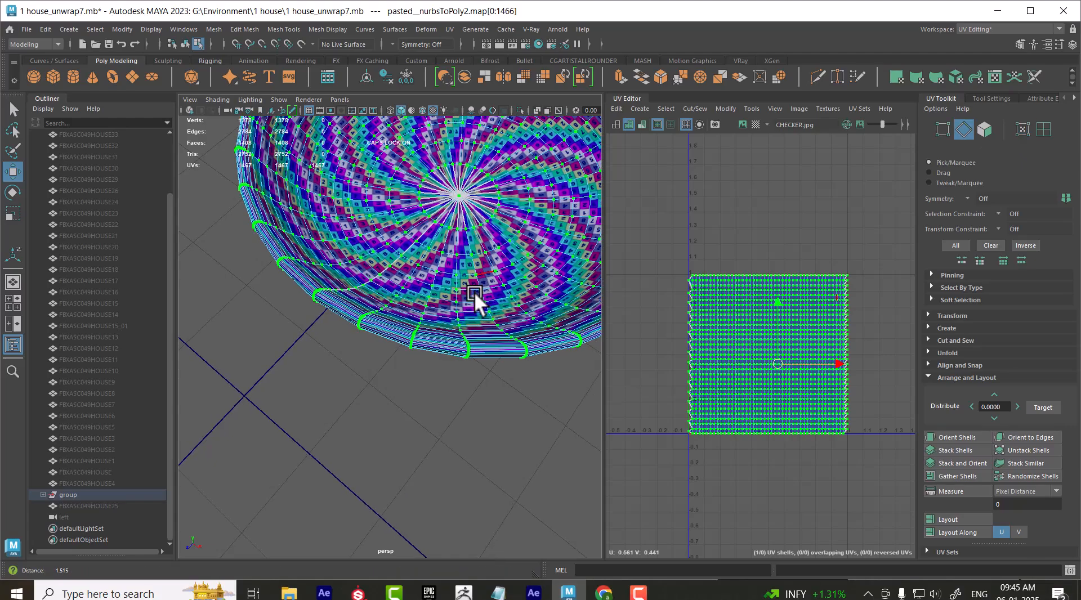
{"action": "left_click_drag", "start_coordinate": [474, 290], "coordinate": [477, 218], "text": "alt"}
{"action": "right_click_drag", "start_coordinate": [417, 234], "coordinate": [414, 306], "text": "alt"}
{"action": "right_click_drag", "start_coordinate": [355, 258], "coordinate": [336, 287]}
{"action": "double_click", "coordinate": [323, 298]}
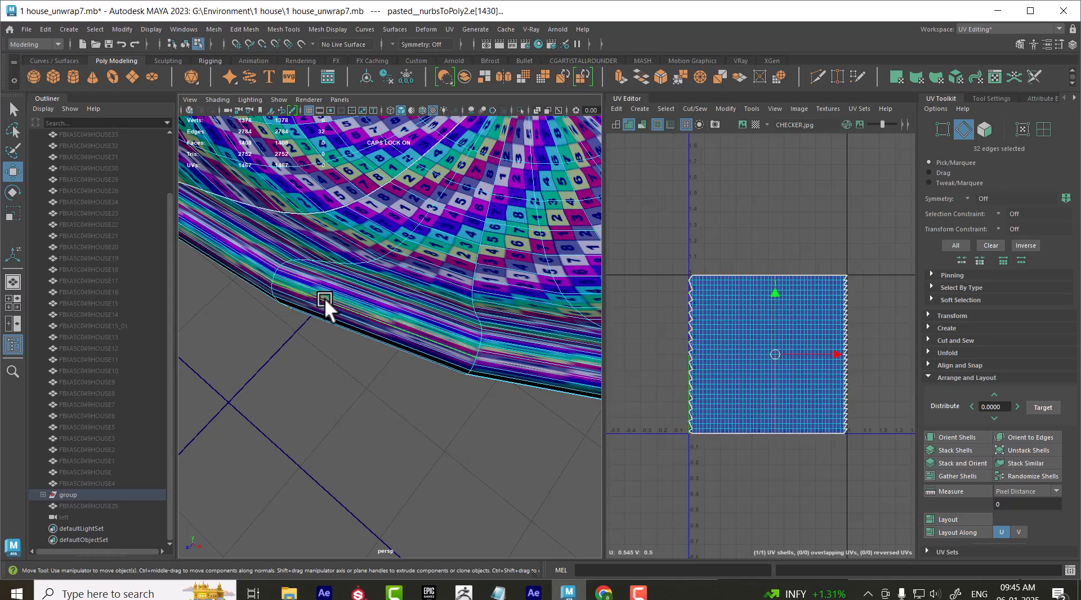
{"action": "middle_click_drag", "start_coordinate": [774, 324], "coordinate": [772, 255], "text": "alt"}
{"action": "right_click_drag", "start_coordinate": [772, 253], "coordinate": [776, 360], "text": "alt"}
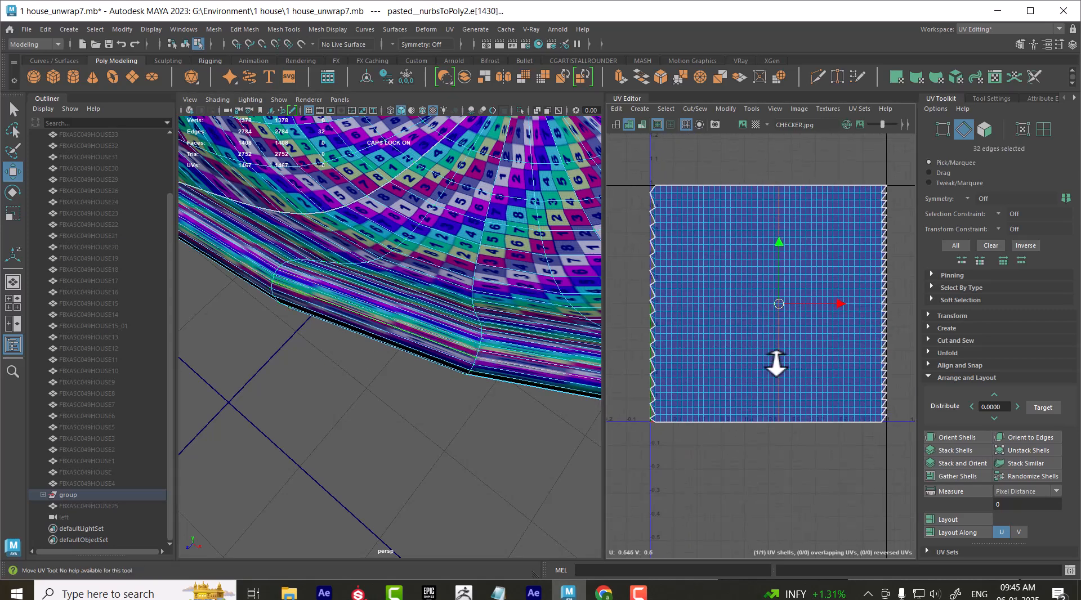
{"action": "right_click_drag", "start_coordinate": [821, 222], "coordinate": [579, 313], "text": "shift"}
Select all UVs of the narrower of the two shells to check the split on the bowl
{"action": "right_click_drag", "start_coordinate": [843, 247], "coordinate": [893, 241]}
{"action": "double_click", "coordinate": [824, 266]}
{"action": "right_click_drag", "start_coordinate": [563, 246], "coordinate": [481, 235], "text": "alt"}
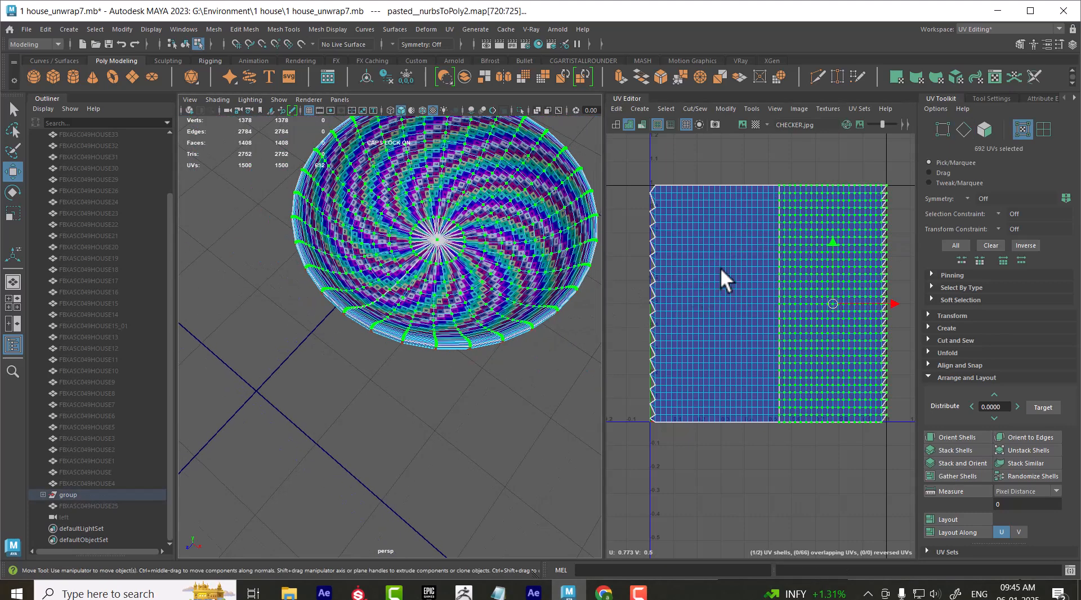
{"action": "right_click_drag", "start_coordinate": [750, 251], "coordinate": [731, 212], "text": "alt"}
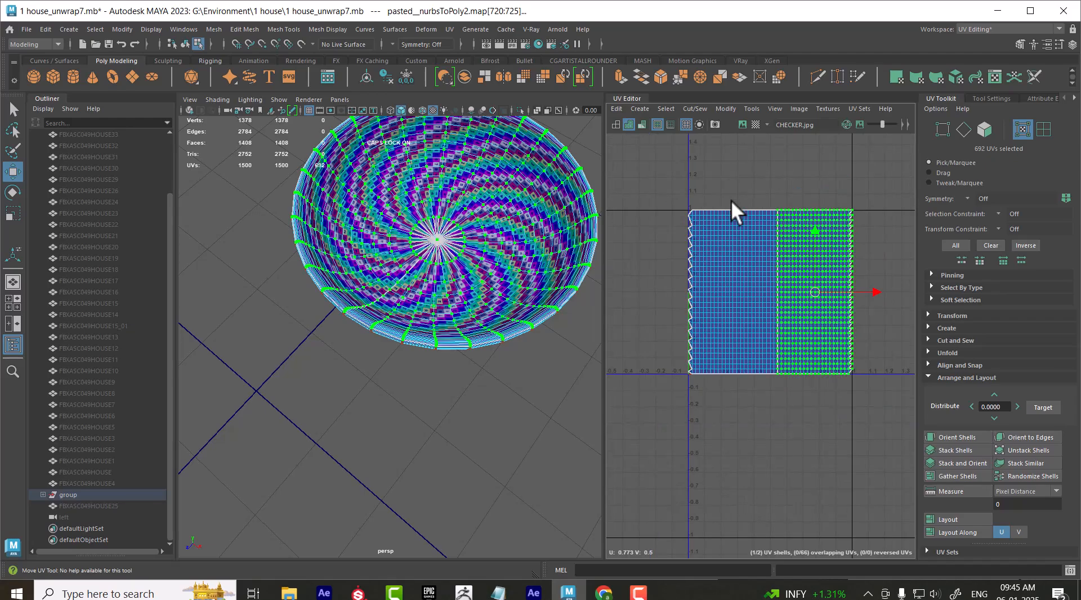
Select all of the bowl's UVs and create new ones with a Planar projection
{"action": "left_click_drag", "start_coordinate": [676, 163], "coordinate": [893, 450]}
{"action": "right_click_drag", "start_coordinate": [489, 272], "coordinate": [475, 307], "text": "alt"}
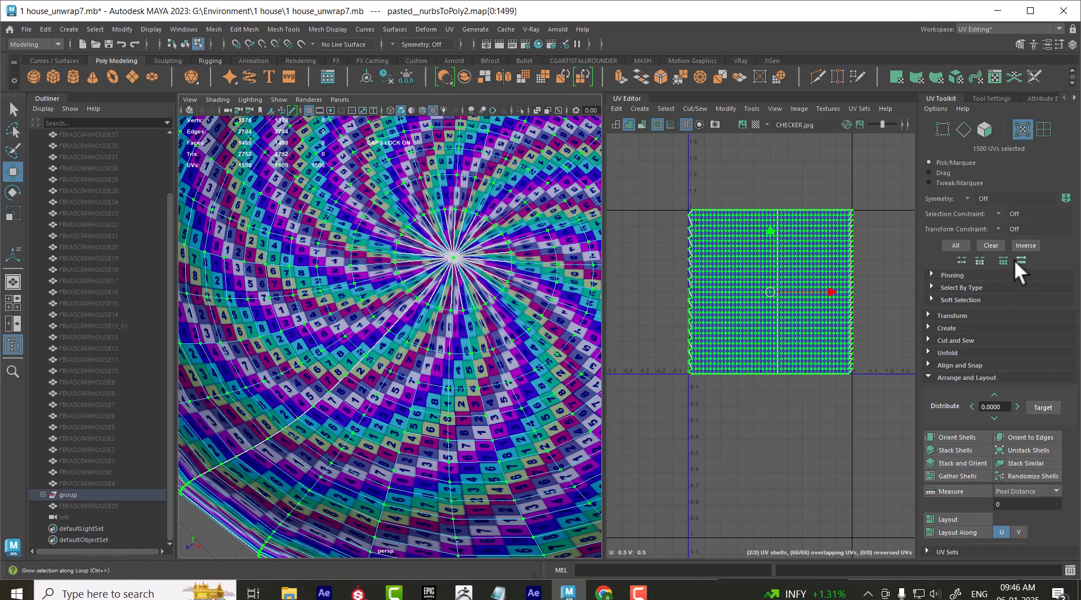
{"action": "left_click", "coordinate": [952, 327]}
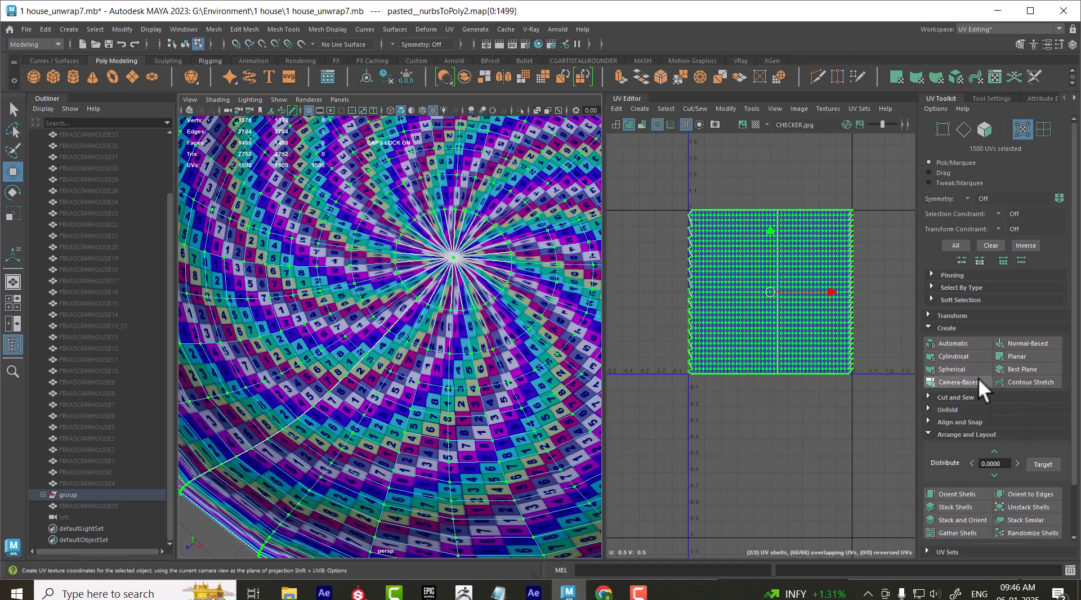
{"action": "left_click", "coordinate": [1025, 355]}
{"action": "mouse_move", "coordinate": [780, 248]}
{"action": "right_mouse_down"}
{"action": "mouse_move", "coordinate": [813, 249]}
{"action": "mouse_move", "coordinate": [759, 251]}
{"action": "right_mouse_up"}
{"action": "left_click_drag", "start_coordinate": [666, 170], "coordinate": [865, 390]}
{"action": "left_click", "coordinate": [1025, 356]}
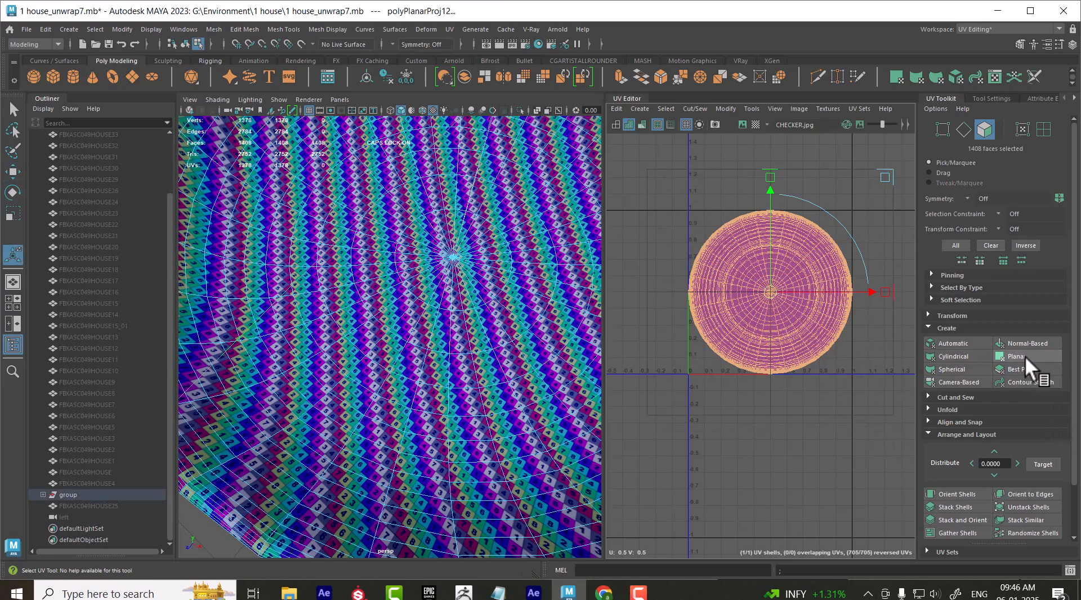
Return the bowl to object mode and examine the projected checker pattern around its centre
{"action": "right_click_drag", "start_coordinate": [534, 345], "coordinate": [486, 310], "text": "alt"}
{"action": "right_click_drag", "start_coordinate": [429, 286], "coordinate": [460, 304], "text": "alt"}
{"action": "right_click_drag", "start_coordinate": [459, 259], "coordinate": [536, 198]}
{"action": "left_click_drag", "start_coordinate": [510, 286], "coordinate": [464, 326], "text": "alt"}
{"action": "right_click_drag", "start_coordinate": [463, 326], "coordinate": [476, 351], "text": "alt"}
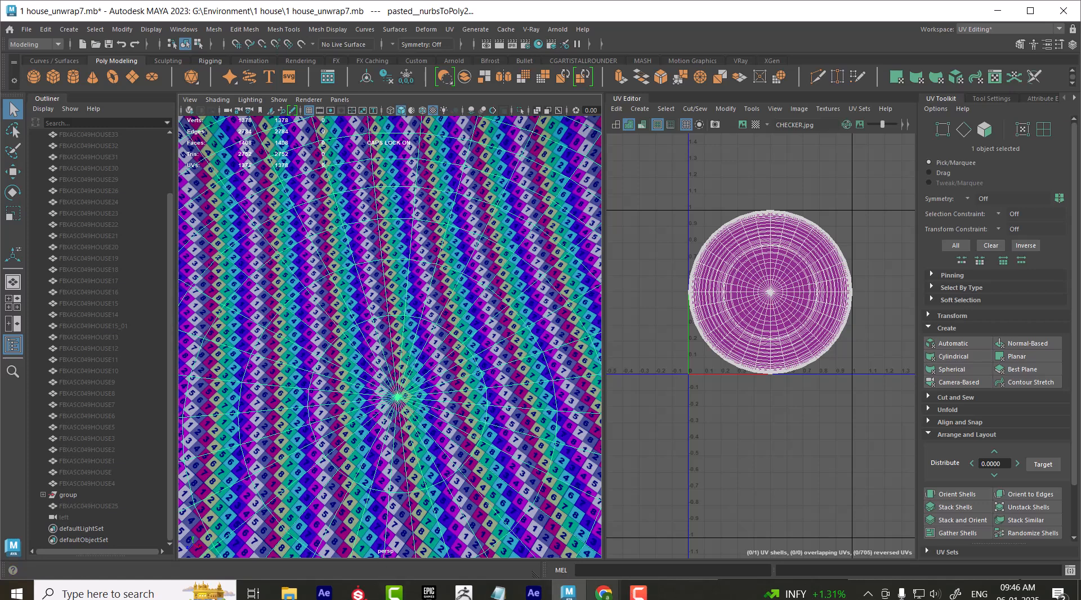
Switch to YouTube in Chrome and play "maya uv mapping |UV Mapping in Maya 2024 made EASY" from the playlist in full screen
{"action": "mouse_move", "coordinate": [603, 592]}
{"action": "left_click", "coordinate": [528, 532]}
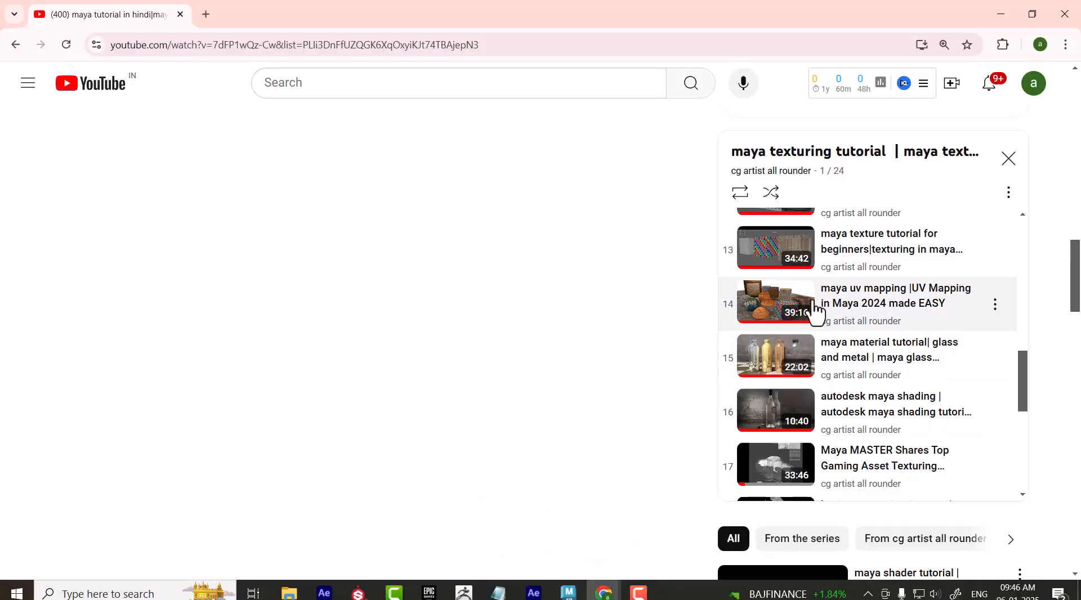
{"action": "left_click", "coordinate": [785, 302]}
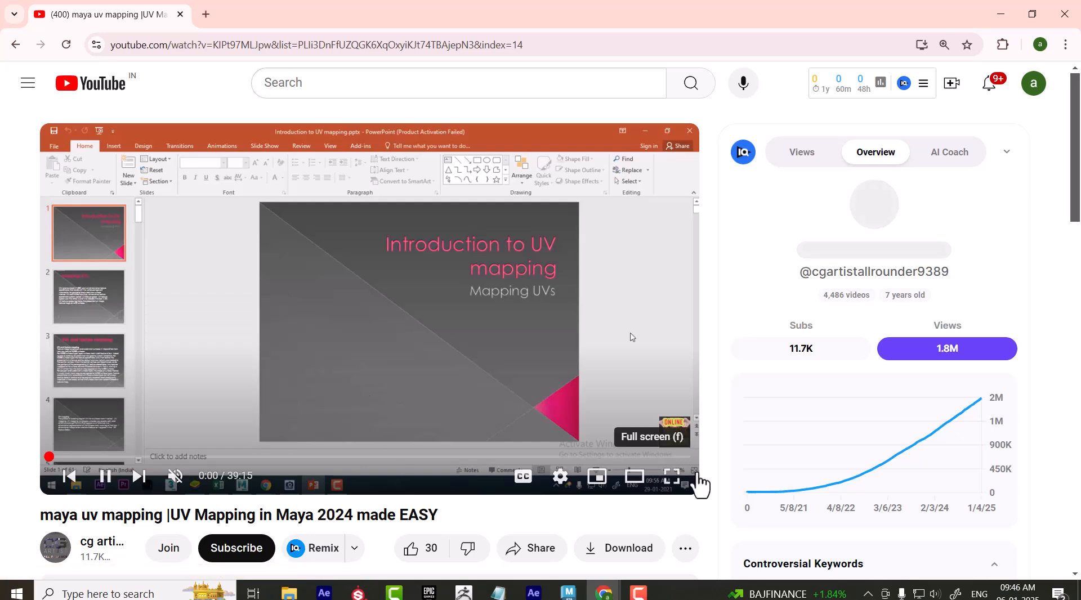
{"action": "left_click", "coordinate": [665, 483]}
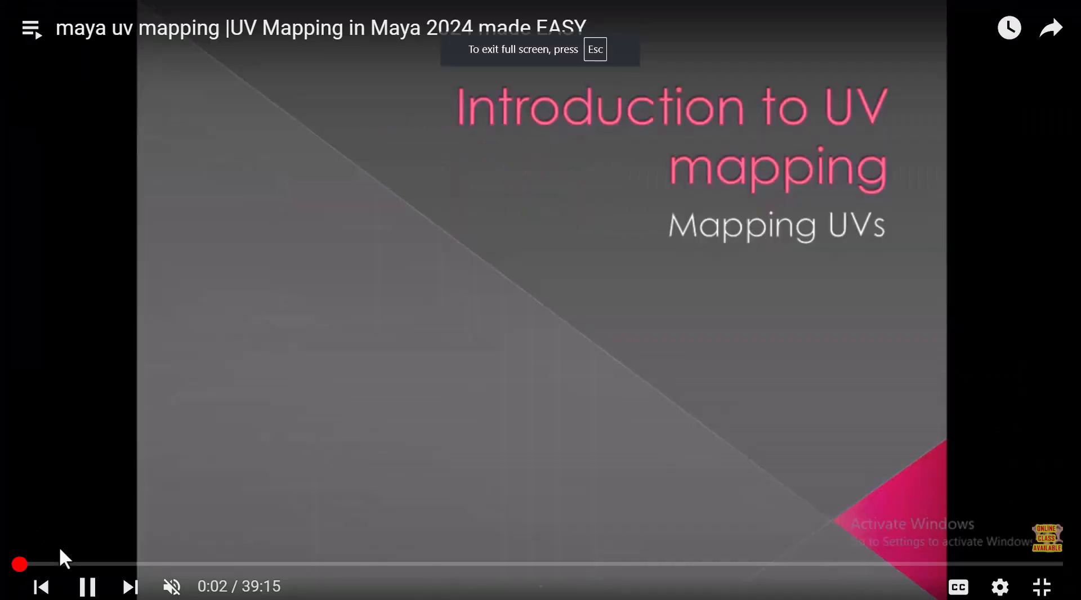
Skip through the video to about 36:33, where the carved moon image is mapped onto a hemisphere, and pause it
{"action": "left_click", "coordinate": [56, 565]}
{"action": "left_click", "coordinate": [110, 565]}
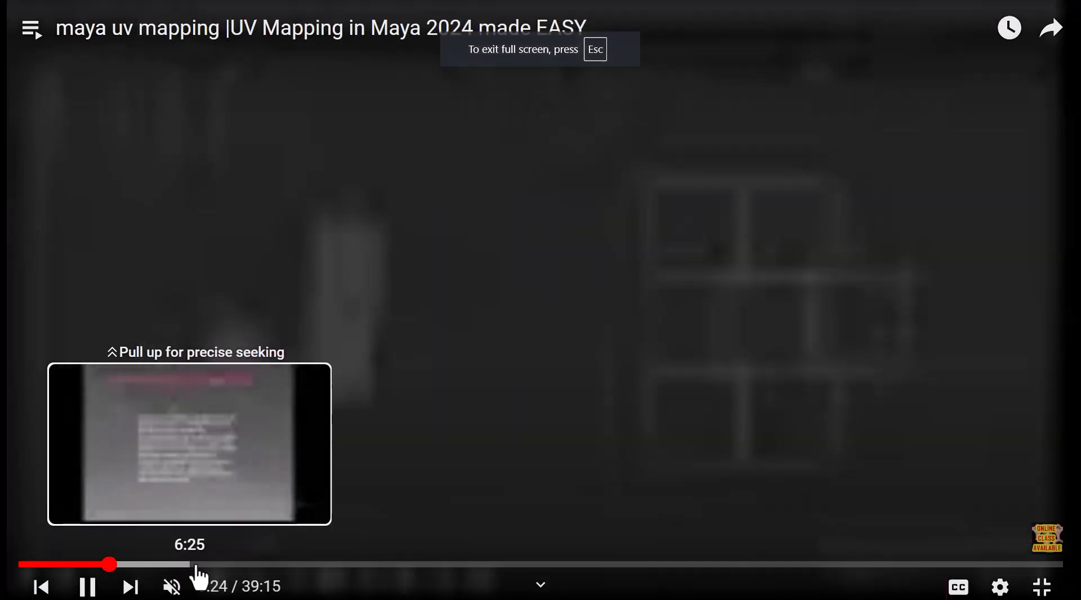
{"action": "left_click", "coordinate": [204, 565]}
{"action": "left_click", "coordinate": [343, 565]}
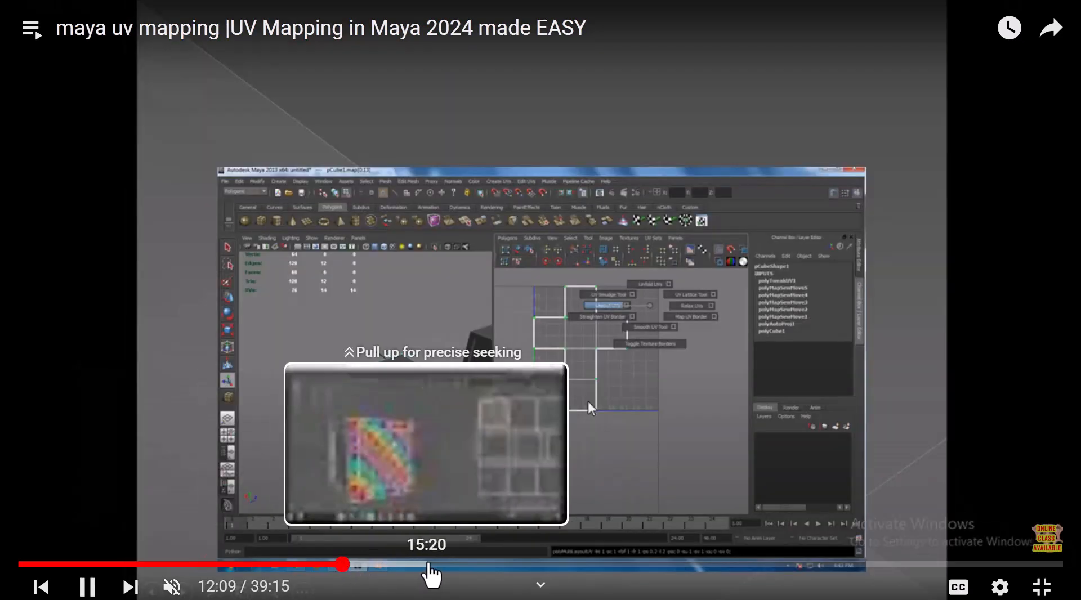
{"action": "left_click", "coordinate": [436, 564]}
{"action": "left_click", "coordinate": [561, 566]}
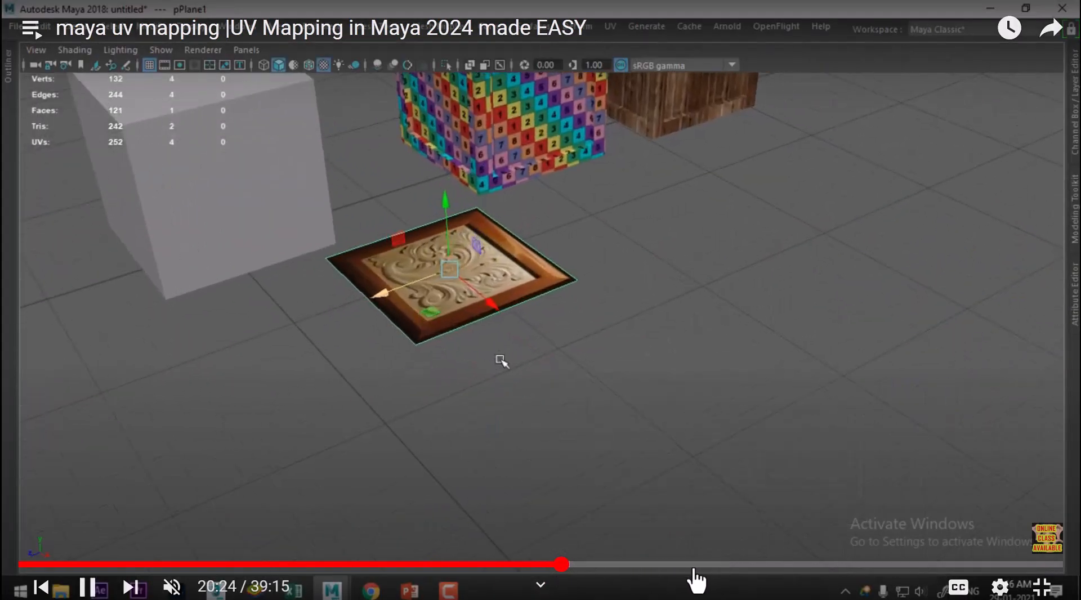
{"action": "left_click", "coordinate": [606, 565]}
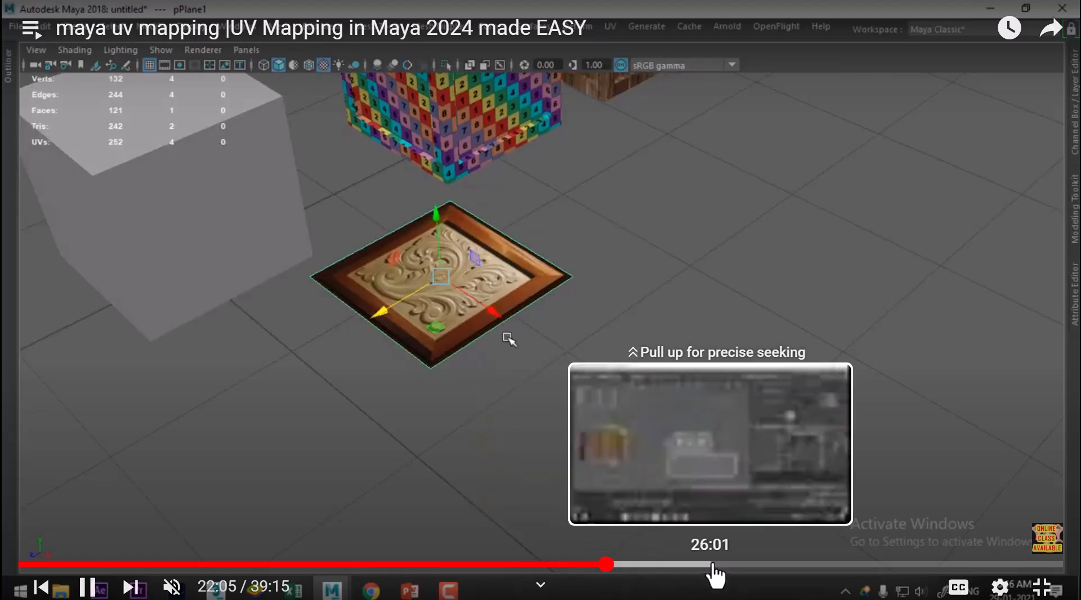
{"action": "left_click", "coordinate": [715, 565]}
{"action": "left_click", "coordinate": [767, 565]}
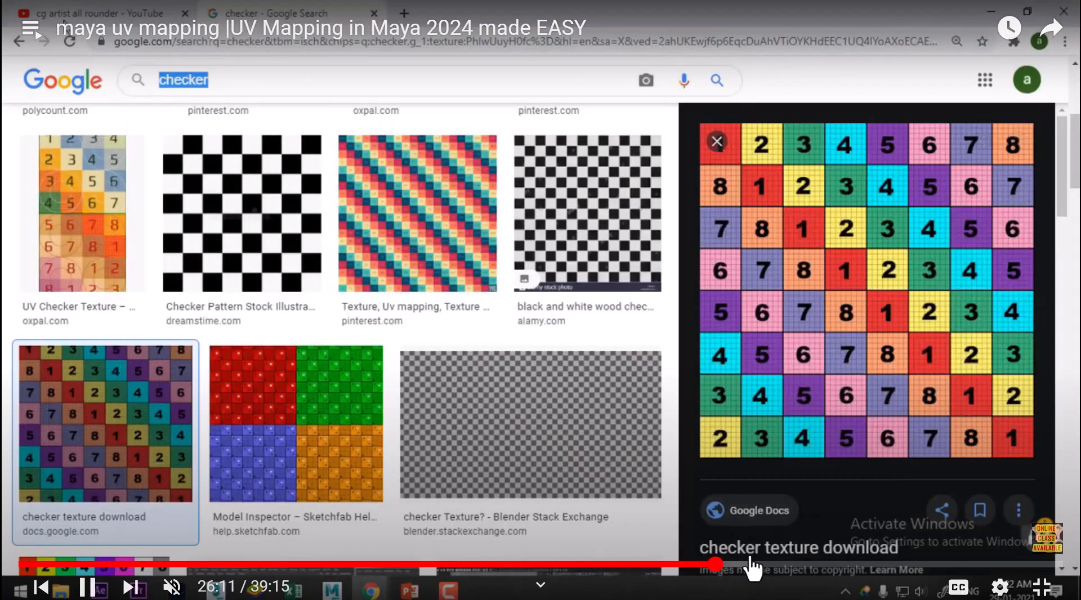
{"action": "left_click", "coordinate": [796, 565]}
{"action": "left_click", "coordinate": [857, 565]}
{"action": "left_click", "coordinate": [880, 565]}
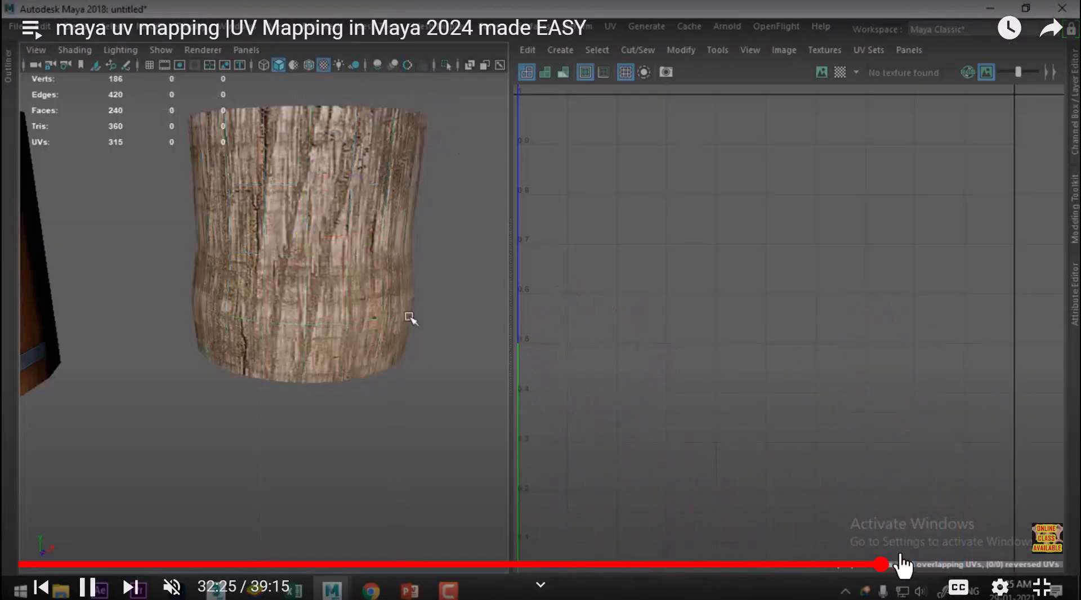
{"action": "left_click", "coordinate": [930, 565]}
{"action": "left_click", "coordinate": [976, 565]}
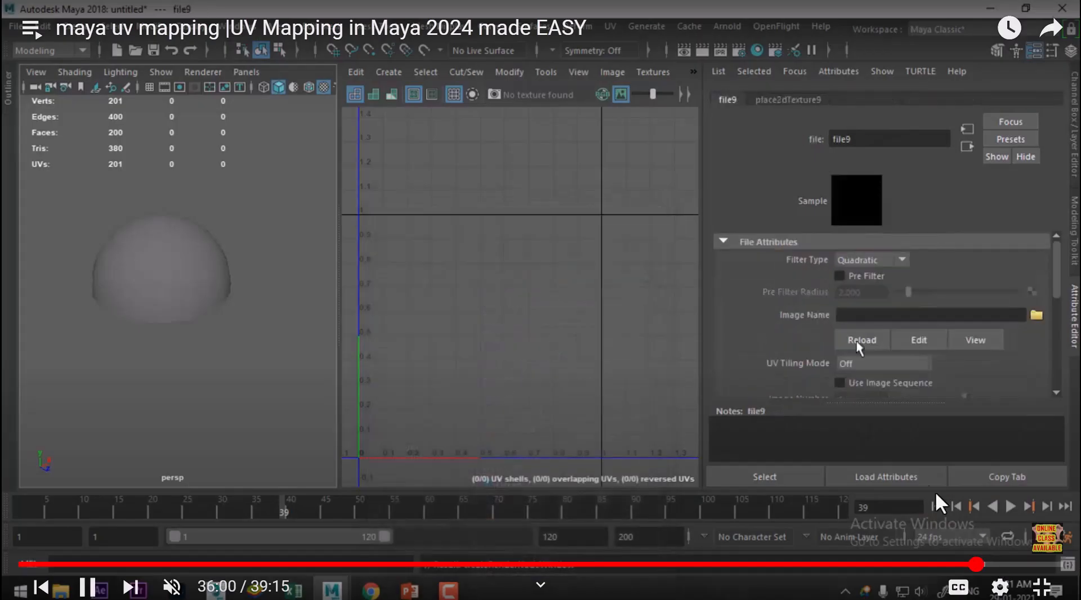
{"action": "left_click", "coordinate": [989, 565]}
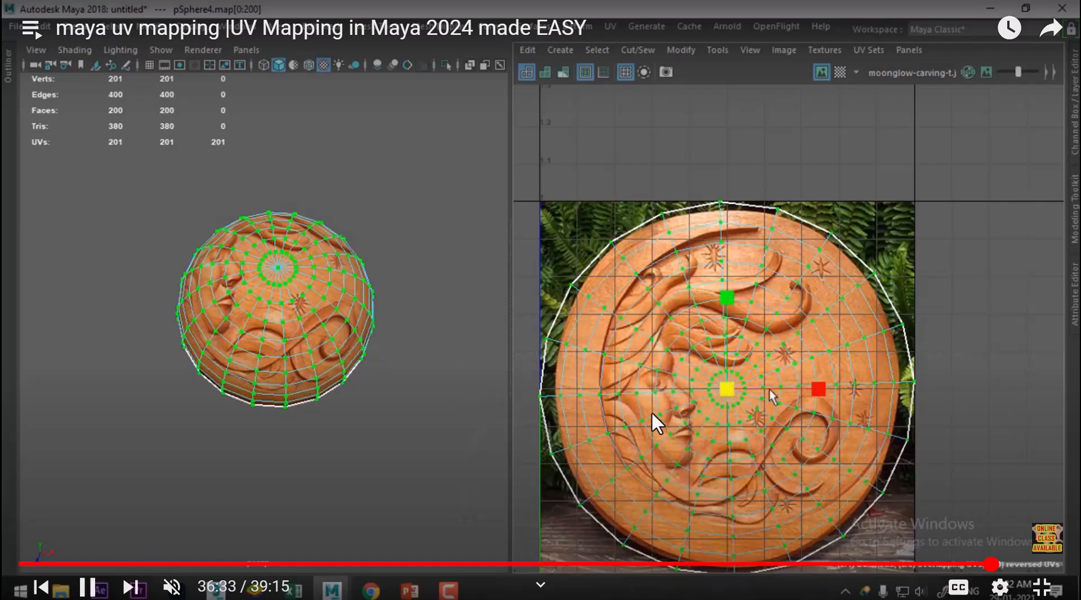
{"action": "left_click", "coordinate": [735, 397]}
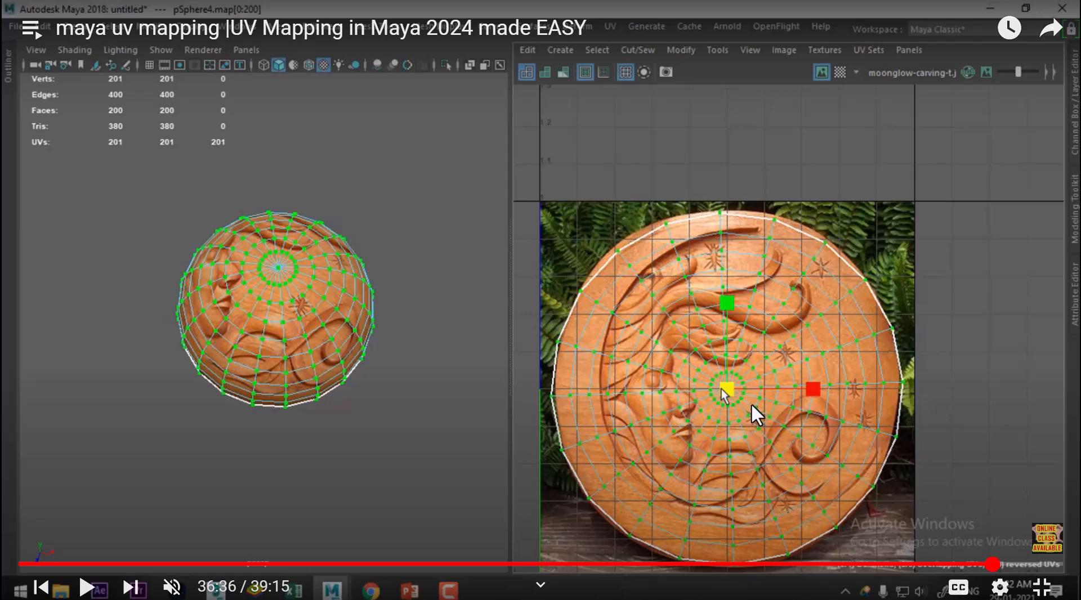
Examine the video's rosette-textured dome and its duplication, from about 37:23 to 38:00
{"action": "left_click", "coordinate": [900, 480]}
{"action": "left_click", "coordinate": [999, 564]}
{"action": "left_click_drag", "start_coordinate": [1009, 565], "coordinate": [1012, 564]}
{"action": "left_click", "coordinate": [824, 466]}
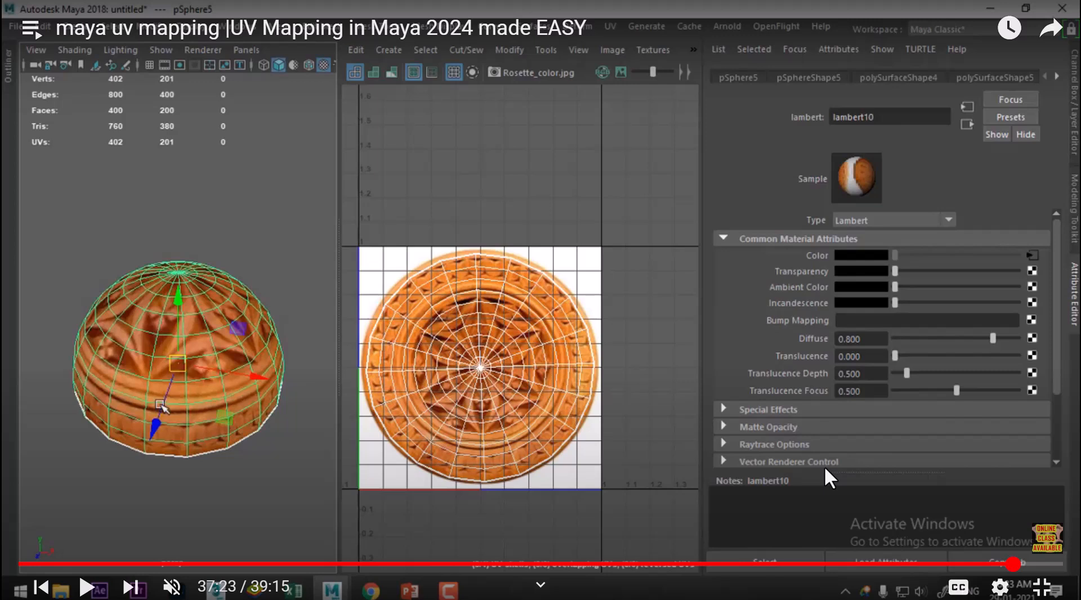
{"action": "left_click", "coordinate": [1022, 565]}
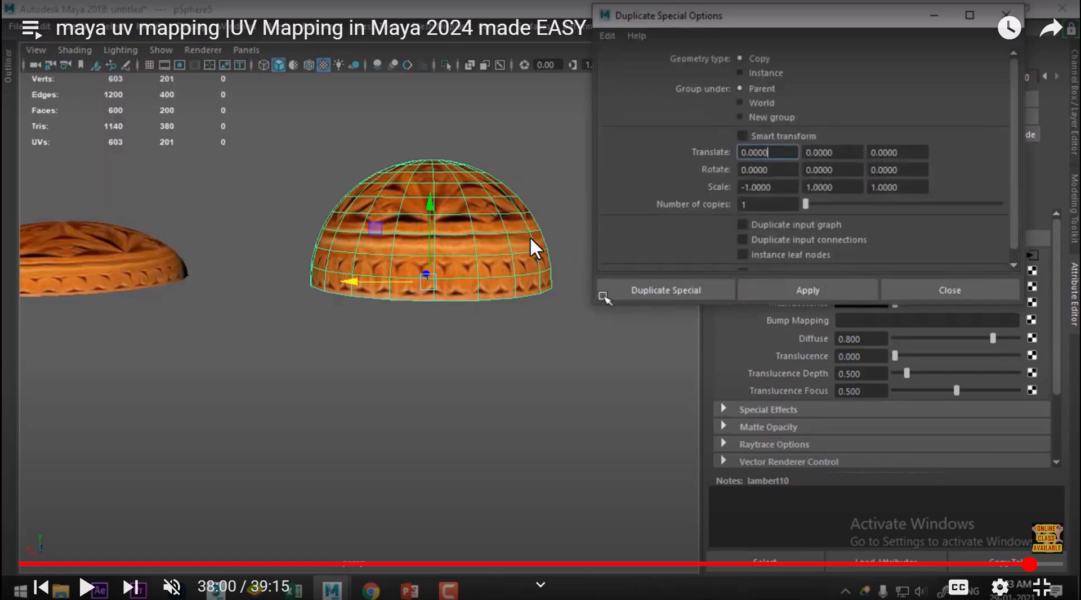
Leave full-screen playback and switch back to Maya with the whole bowl in view
{"action": "left_click", "coordinate": [1041, 587]}
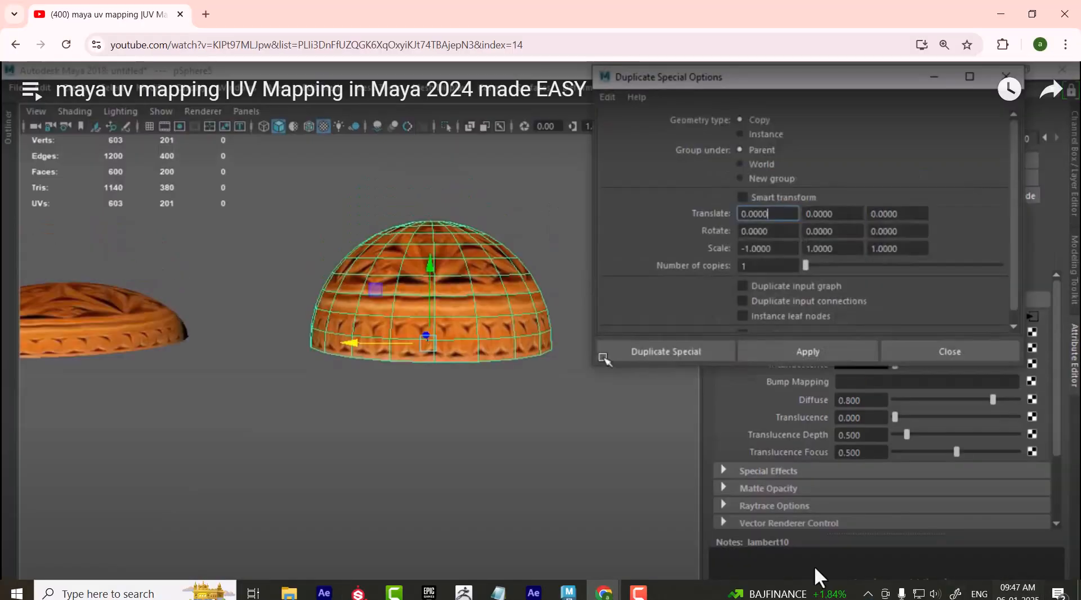
{"action": "left_click", "coordinate": [568, 593]}
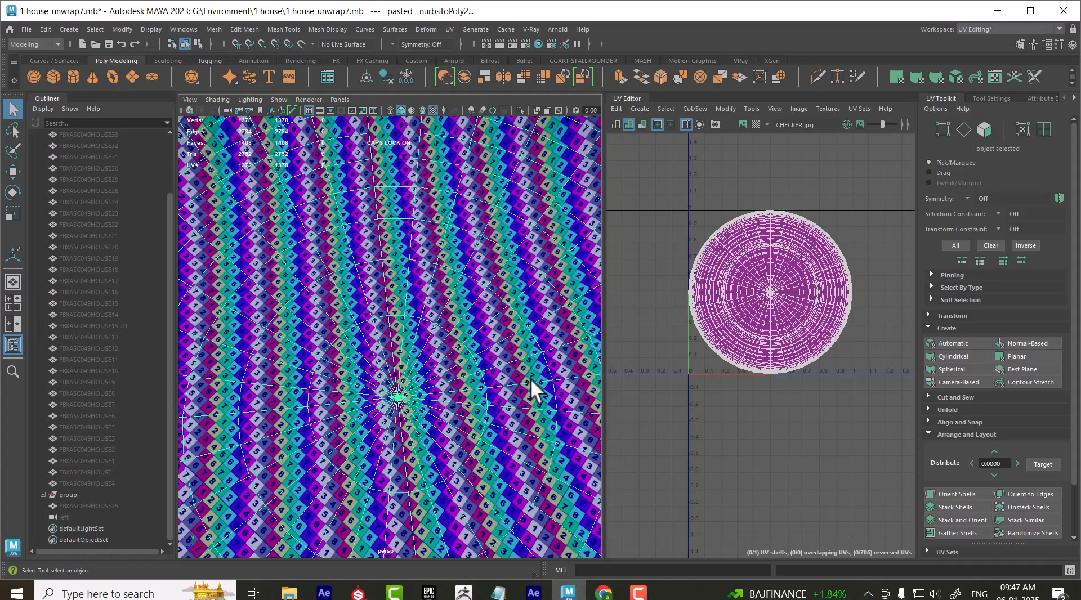
{"action": "scroll", "coordinate": [445, 337], "scroll_direction": "down", "scroll_amount": 5}
{"action": "scroll", "coordinate": [448, 338], "scroll_direction": "up", "scroll_amount": 1}
{"action": "scroll", "coordinate": [814, 387], "scroll_direction": "up", "scroll_amount": 4}
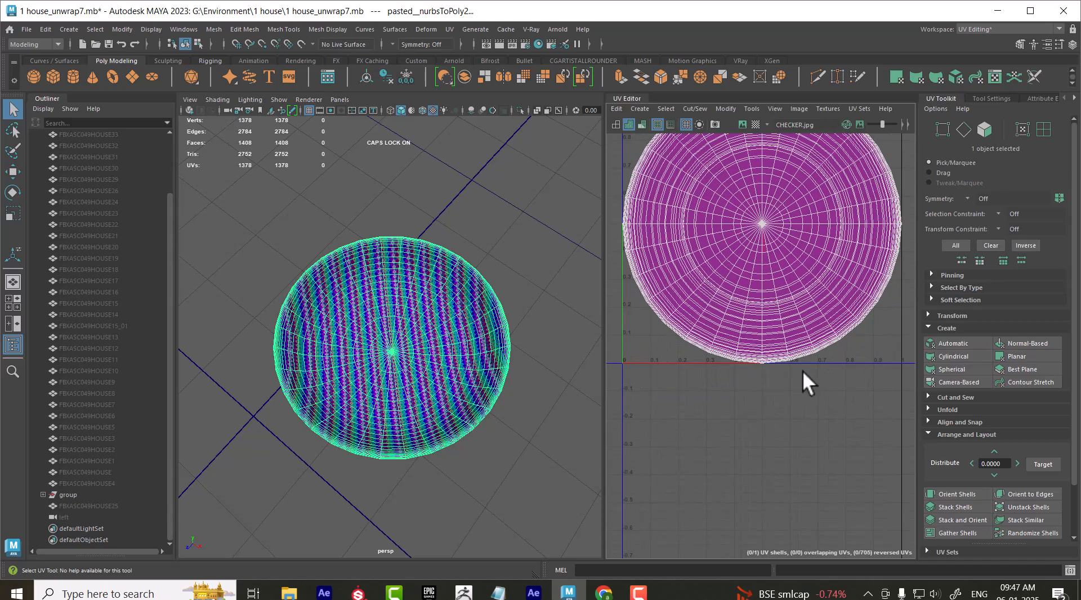
Select all of the bowl's faces in the UV Editor and move the circular shell to about U 0.276, V 0.349
{"action": "right_click_drag", "start_coordinate": [737, 224], "coordinate": [735, 241]}
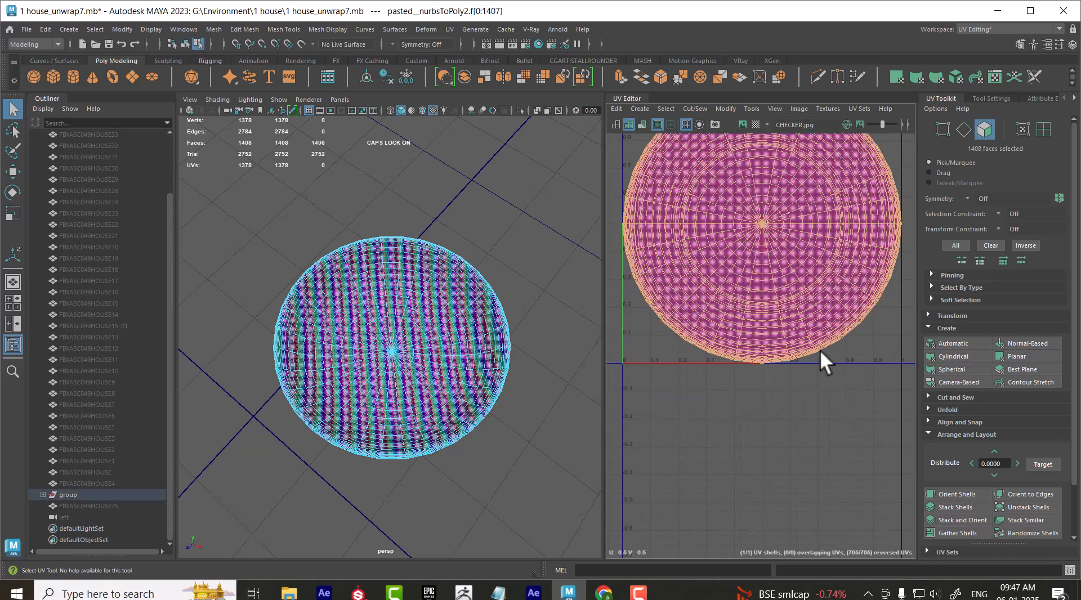
{"action": "key", "text": "w"}
{"action": "scroll", "coordinate": [813, 347], "scroll_direction": "down", "scroll_amount": 3}
{"action": "left_click_drag", "start_coordinate": [796, 299], "coordinate": [761, 323]}
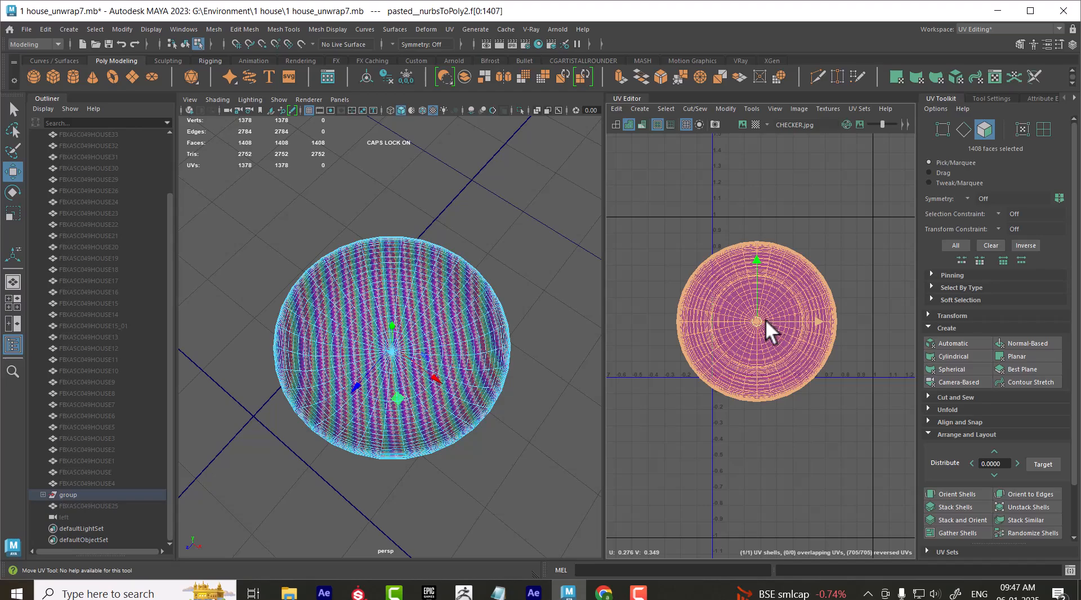
Cut the circular UV shell along the bowl's rim edge loop and move the outer-side shell clear, to about U 0.69, V -0.58
{"action": "left_click_drag", "start_coordinate": [503, 429], "coordinate": [446, 434], "text": "alt"}
{"action": "right_click_drag", "start_coordinate": [446, 433], "coordinate": [449, 468], "text": "alt"}
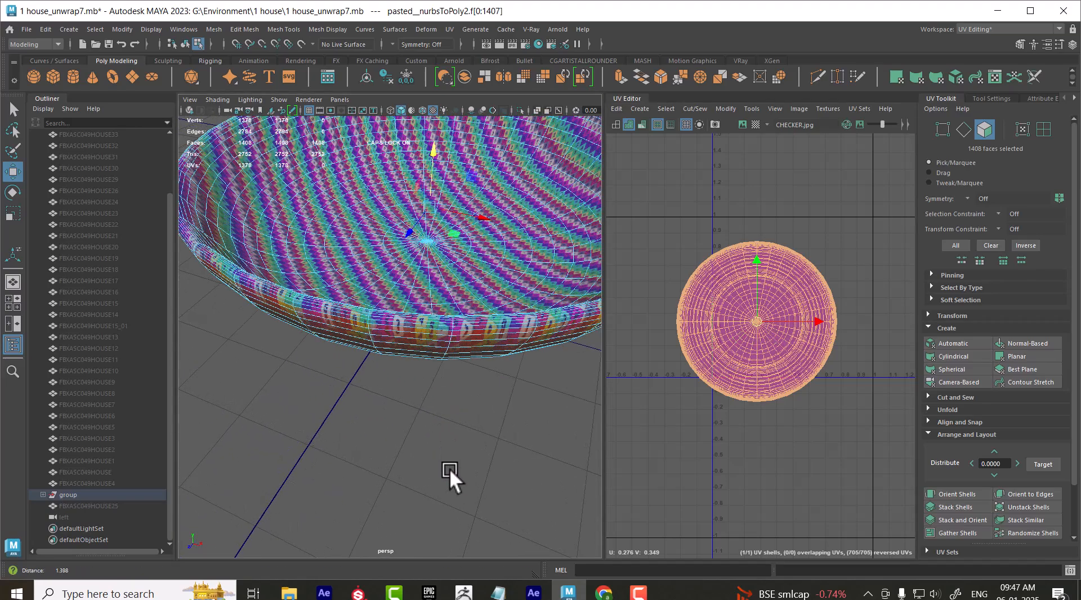
{"action": "right_click_drag", "start_coordinate": [451, 344], "coordinate": [447, 379], "text": "alt"}
{"action": "right_click_drag", "start_coordinate": [443, 321], "coordinate": [437, 275]}
{"action": "mouse_move", "coordinate": [423, 275]}
{"action": "left_mouse_down", "text": "alt"}
{"action": "mouse_move", "coordinate": [413, 286]}
{"action": "mouse_move", "coordinate": [432, 261]}
{"action": "left_mouse_up", "text": "alt"}
{"action": "right_click_drag", "start_coordinate": [431, 261], "coordinate": [421, 339], "text": "alt"}
{"action": "double_click", "coordinate": [447, 299]}
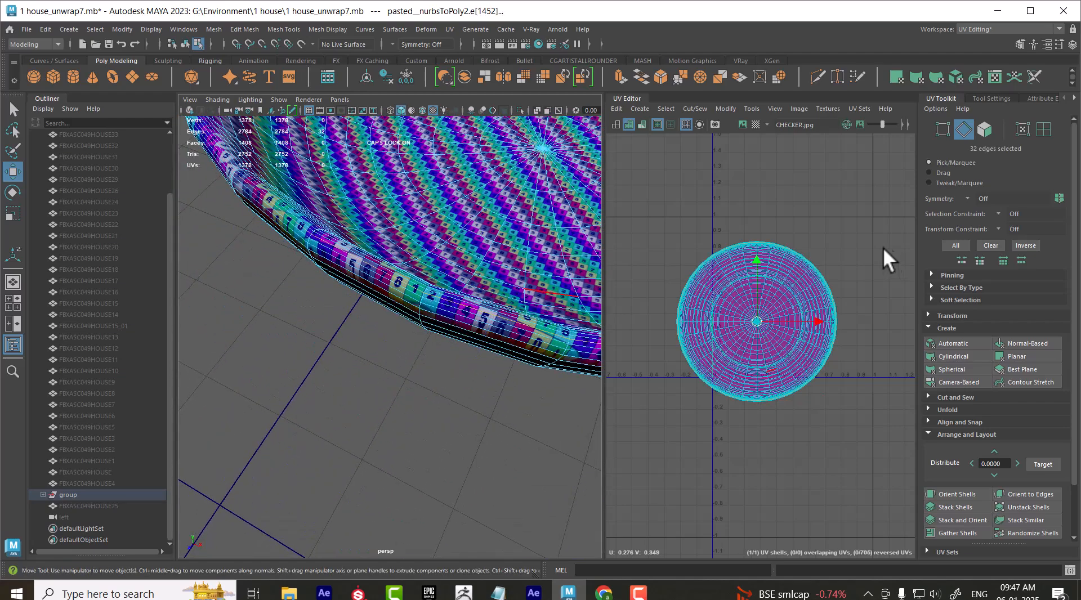
{"action": "right_click_drag", "start_coordinate": [772, 223], "coordinate": [758, 321], "text": "shift"}
{"action": "double_click", "coordinate": [781, 289]}
{"action": "left_click_drag", "start_coordinate": [756, 324], "coordinate": [823, 470]}
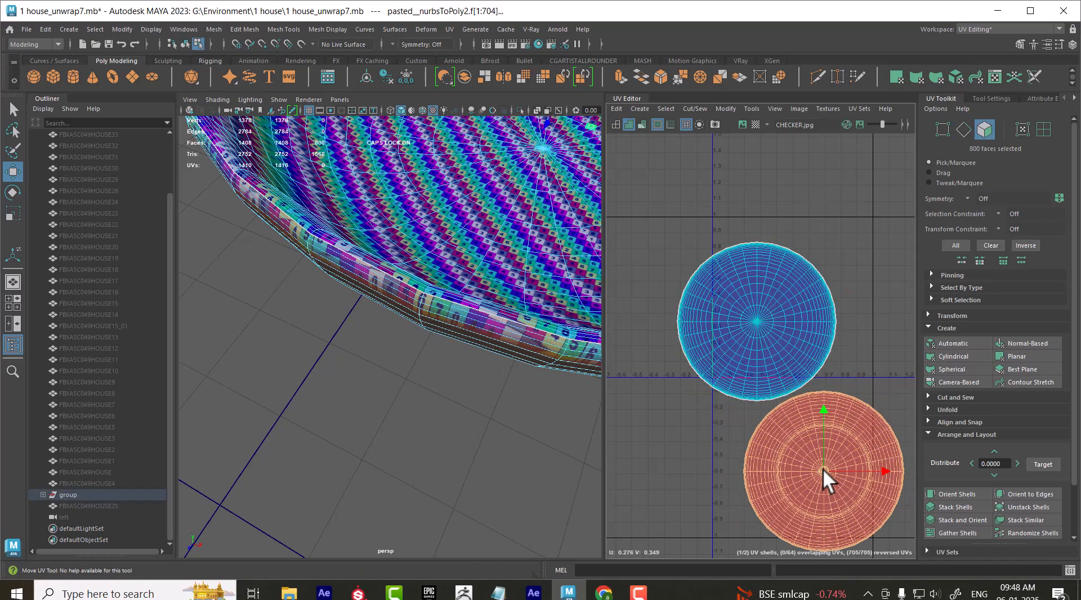
Flip the UV shell of the bowl's outer side
{"action": "key", "text": "f"}
{"action": "scroll", "coordinate": [428, 304], "scroll_direction": "up", "scroll_amount": 5}
{"action": "scroll", "coordinate": [742, 325], "scroll_direction": "down", "scroll_amount": 2}
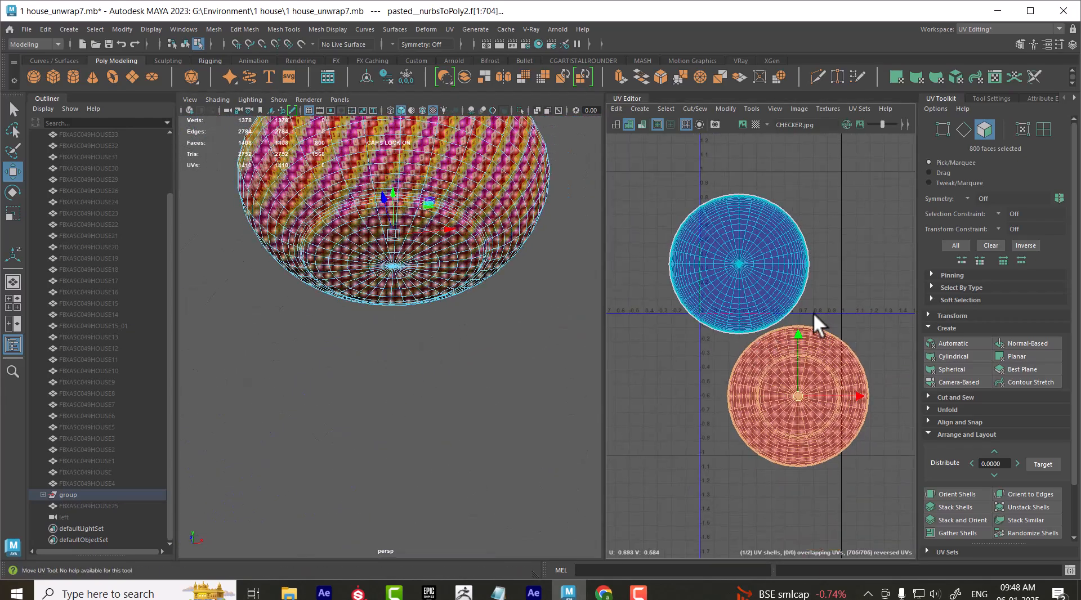
{"action": "right_click", "coordinate": [848, 255], "text": "shift"}
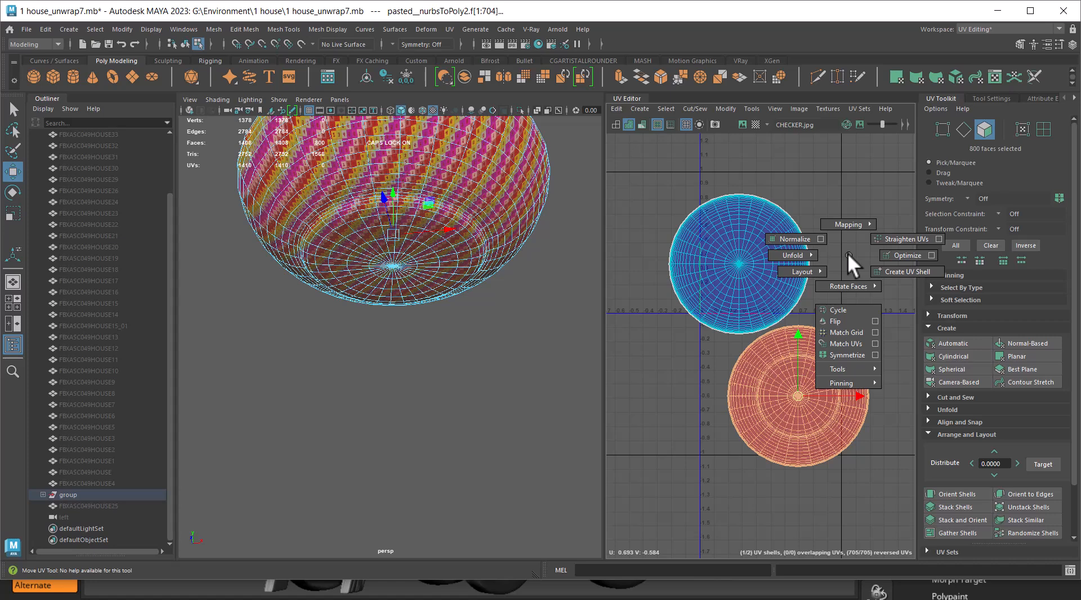
{"action": "left_click", "coordinate": [839, 322]}
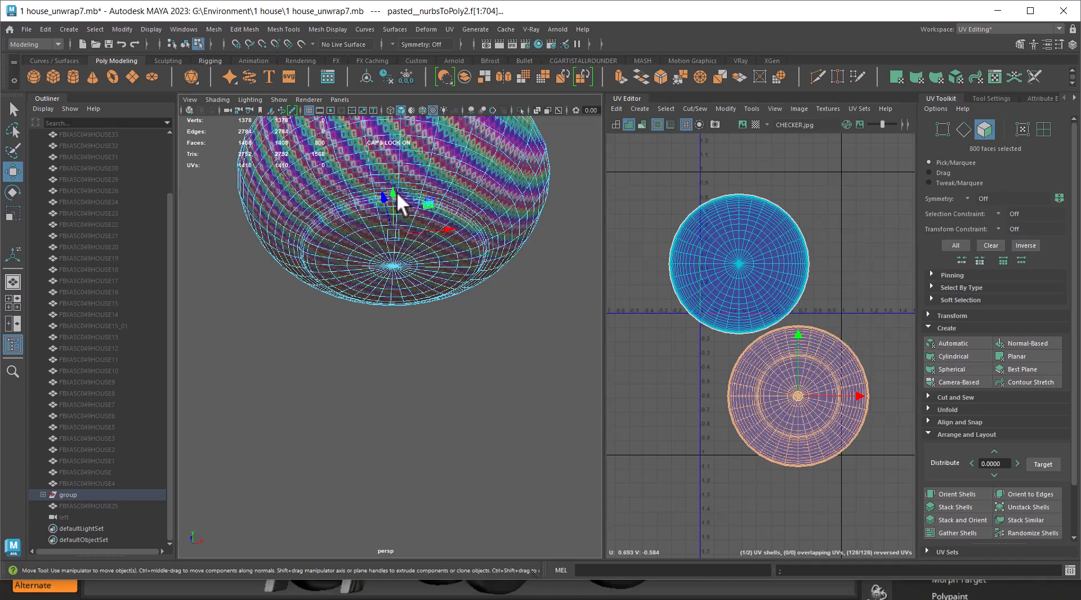
Return to object mode and examine the checker pattern on the bowl's outside, rim and base
{"action": "key", "text": "F8"}
{"action": "left_click_drag", "start_coordinate": [489, 227], "coordinate": [484, 390], "text": "alt"}
{"action": "right_click_drag", "start_coordinate": [484, 389], "coordinate": [434, 370], "text": "alt"}
{"action": "left_click", "coordinate": [496, 410]}
{"action": "left_click_drag", "start_coordinate": [434, 370], "coordinate": [479, 457], "text": "alt"}
{"action": "right_click_drag", "start_coordinate": [479, 457], "coordinate": [474, 372], "text": "alt"}
{"action": "left_click_drag", "start_coordinate": [474, 372], "coordinate": [467, 256], "text": "alt"}
{"action": "right_click_drag", "start_coordinate": [468, 256], "coordinate": [486, 444], "text": "alt"}
{"action": "left_click_drag", "start_coordinate": [485, 445], "coordinate": [447, 330], "text": "alt"}
{"action": "right_click_drag", "start_coordinate": [447, 330], "coordinate": [424, 248], "text": "alt"}
{"action": "left_click_drag", "start_coordinate": [425, 248], "coordinate": [434, 355], "text": "alt"}
{"action": "right_click_drag", "start_coordinate": [434, 354], "coordinate": [441, 400], "text": "alt"}
{"action": "left_click_drag", "start_coordinate": [441, 400], "coordinate": [445, 338], "text": "alt"}
{"action": "right_click_drag", "start_coordinate": [444, 338], "coordinate": [449, 370], "text": "alt"}
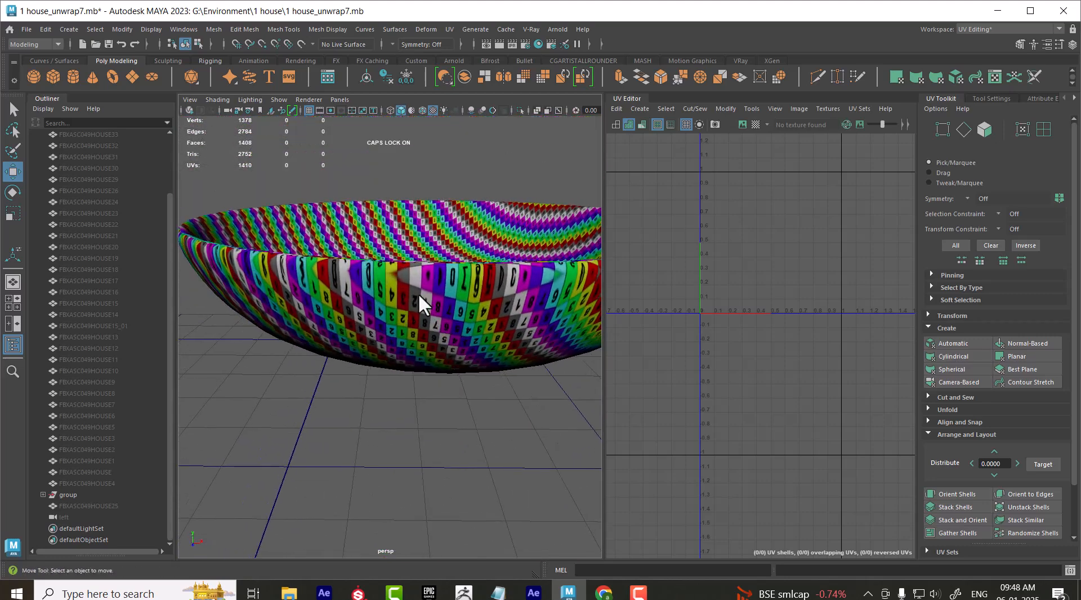
Unfold the bowl's inner UV shell and its outer-side UV shell, finishing with the bowl deselected
{"action": "left_click", "coordinate": [453, 326]}
{"action": "right_click_drag", "start_coordinate": [756, 285], "coordinate": [796, 282]}
{"action": "double_click", "coordinate": [754, 274]}
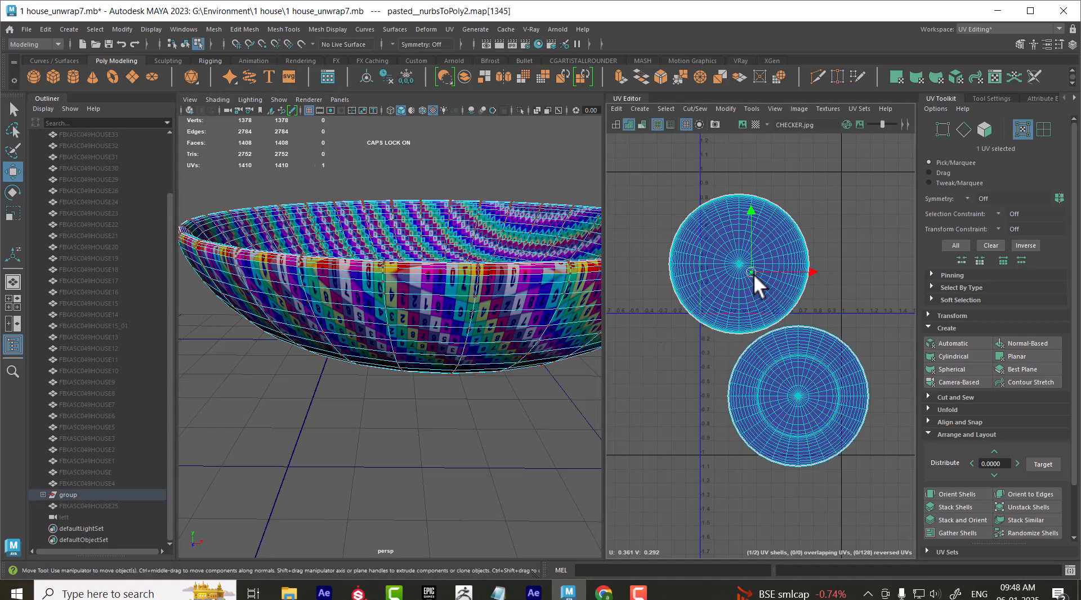
{"action": "right_click_drag", "start_coordinate": [833, 207], "coordinate": [732, 208], "text": "shift"}
{"action": "left_click", "coordinate": [798, 355]}
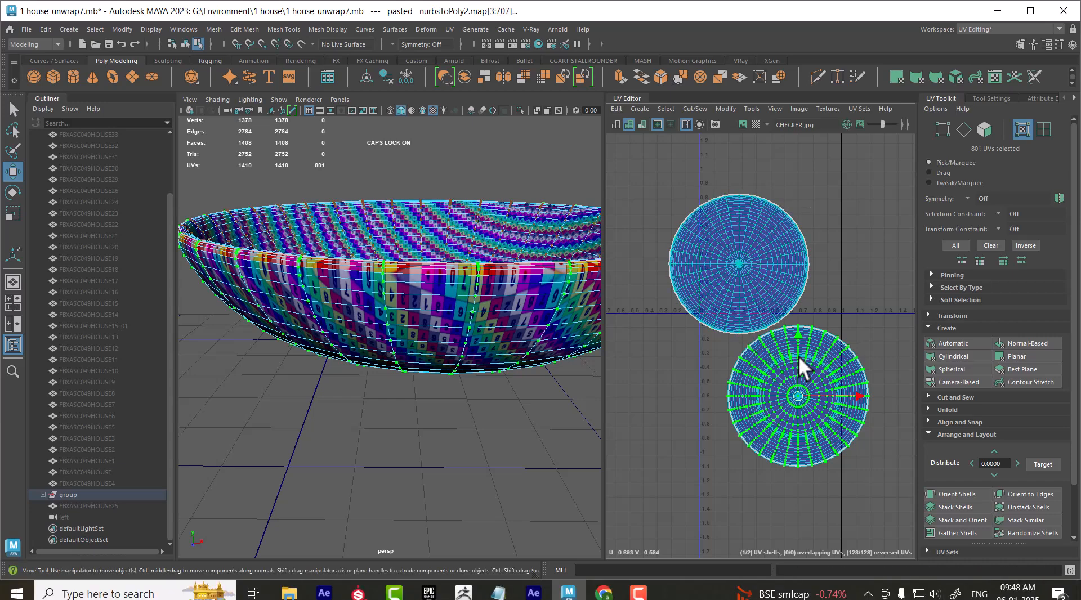
{"action": "right_click_drag", "start_coordinate": [858, 275], "coordinate": [716, 276], "text": "shift"}
{"action": "right_click_drag", "start_coordinate": [351, 258], "coordinate": [488, 145]}
{"action": "left_click_drag", "start_coordinate": [474, 303], "coordinate": [563, 332], "text": "alt"}
Switch to Chrome, review the blog article on black-and-white and color checkers for UV unwrapping, and return to Maya
{"action": "mouse_move", "coordinate": [606, 595]}
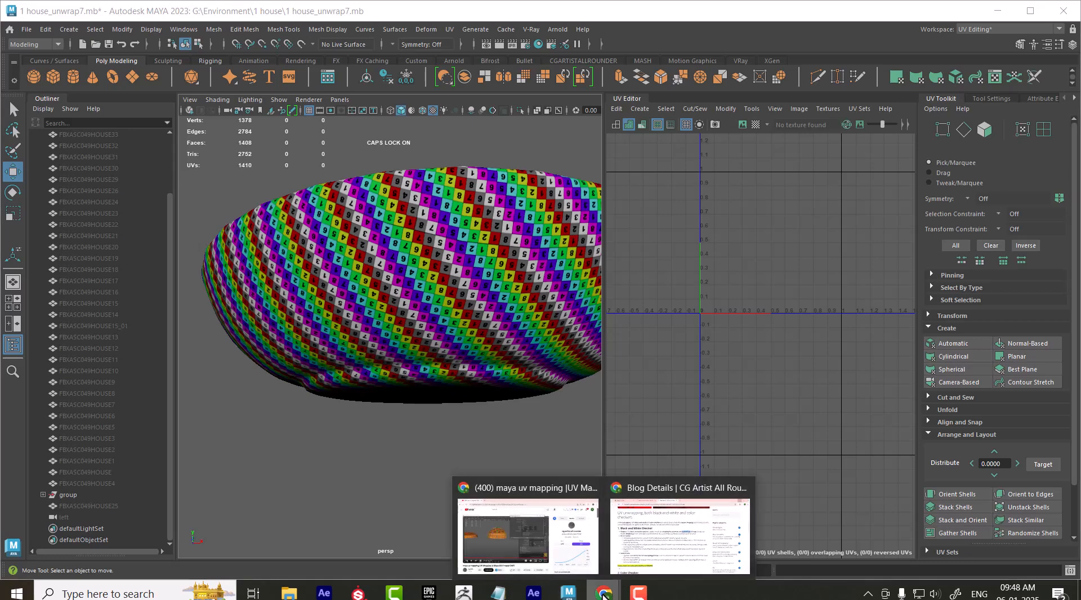
{"action": "left_click", "coordinate": [671, 530]}
{"action": "scroll", "coordinate": [584, 397], "scroll_direction": "up", "scroll_amount": 1}
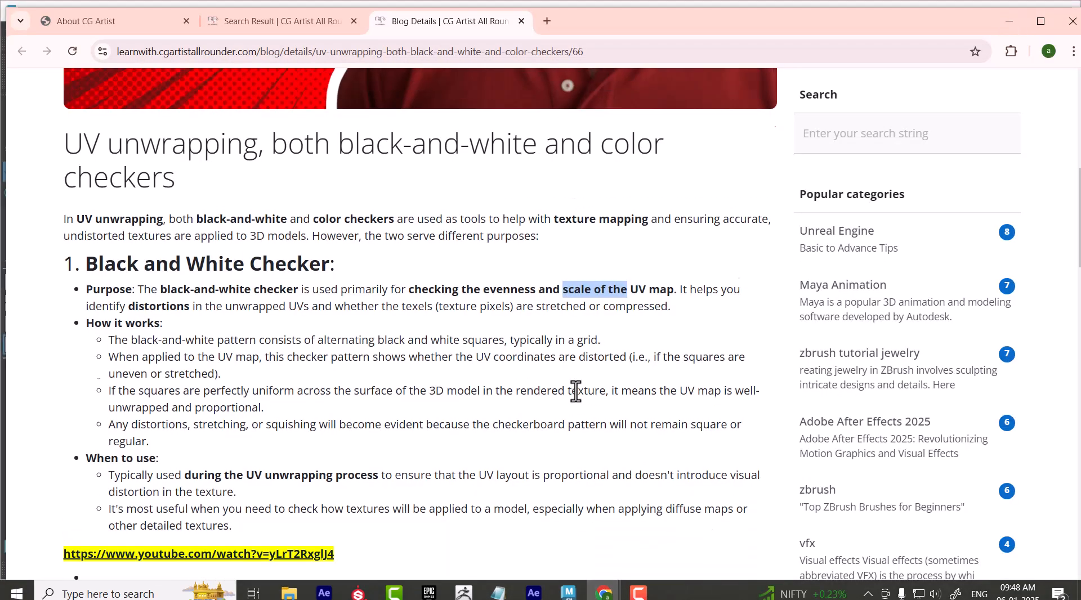
{"action": "scroll", "coordinate": [604, 352], "scroll_direction": "down", "scroll_amount": 5}
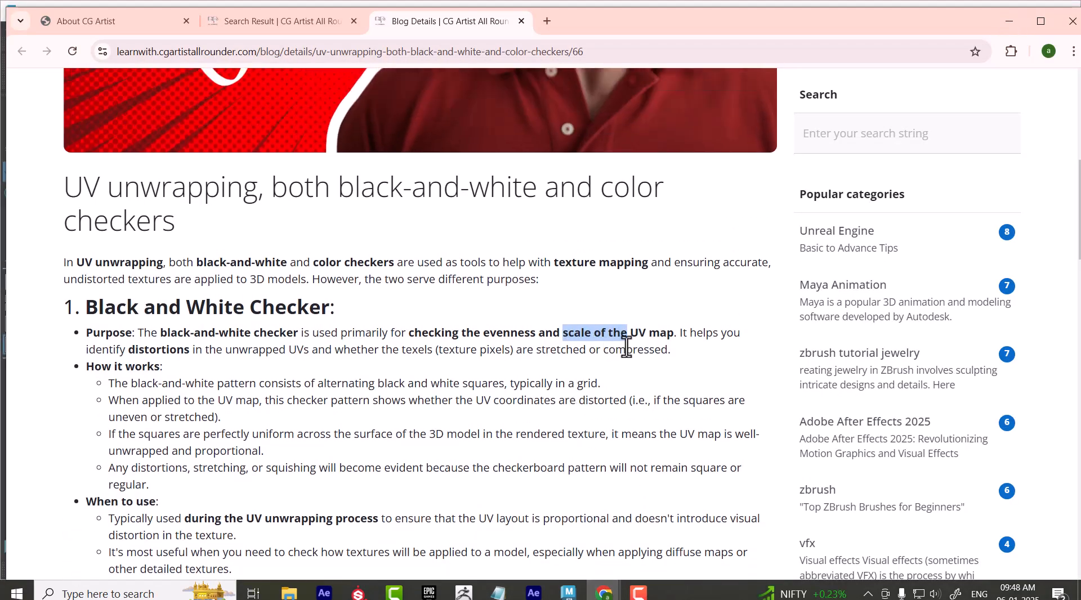
{"action": "scroll", "coordinate": [563, 341], "scroll_direction": "down", "scroll_amount": 1}
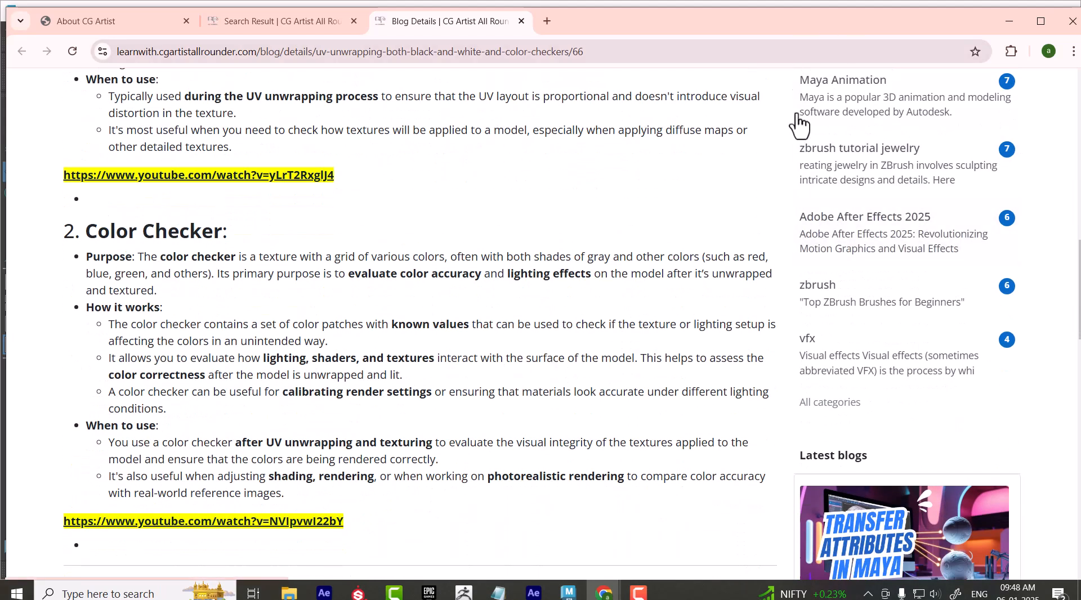
{"action": "left_click", "coordinate": [1009, 21]}
Select all UVs of both bowl shells, lay them out with Layout, and deselect the bowl
{"action": "left_click_drag", "start_coordinate": [583, 356], "coordinate": [482, 450], "text": "alt"}
{"action": "left_click", "coordinate": [483, 352]}
{"action": "left_click_drag", "start_coordinate": [487, 362], "coordinate": [440, 456], "text": "alt"}
{"action": "left_click", "coordinate": [466, 439]}
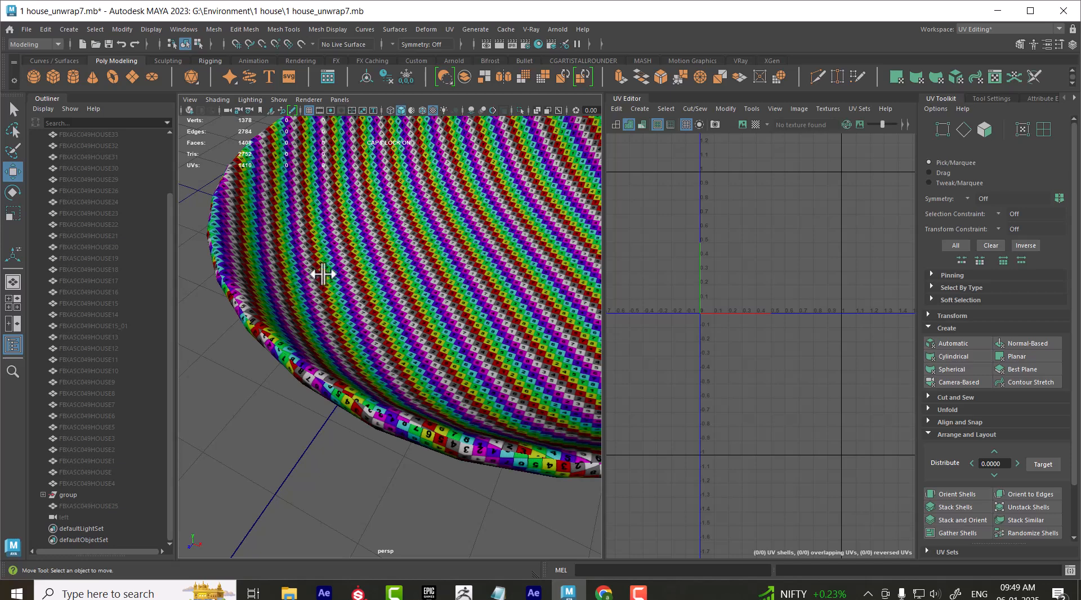
{"action": "scroll", "coordinate": [314, 273], "scroll_direction": "down", "scroll_amount": 5}
{"action": "left_click", "coordinate": [426, 355]}
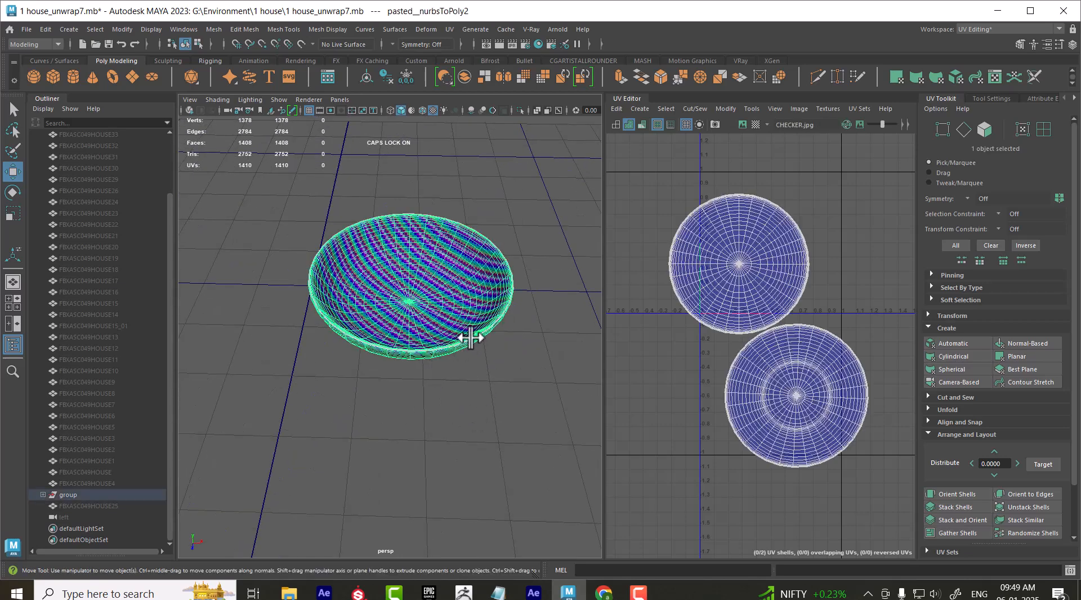
{"action": "scroll", "coordinate": [794, 320], "scroll_direction": "down", "scroll_amount": 3}
{"action": "right_click_drag", "start_coordinate": [783, 236], "coordinate": [811, 265]}
{"action": "left_click", "coordinate": [799, 366]}
{"action": "left_click_drag", "start_coordinate": [887, 236], "coordinate": [647, 559]}
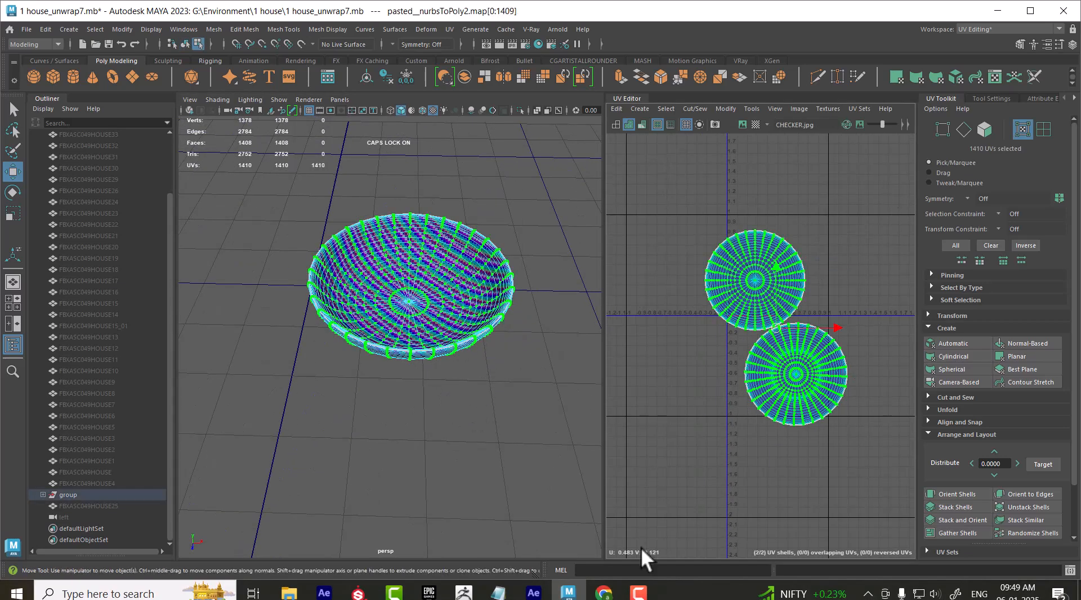
{"action": "scroll", "coordinate": [924, 473], "scroll_direction": "down", "scroll_amount": 2}
{"action": "left_click", "coordinate": [953, 519]}
{"action": "right_click_drag", "start_coordinate": [298, 242], "coordinate": [450, 188]}
{"action": "left_click", "coordinate": [454, 189]}
Show the whole cart house again and delete the unused nodes in the Hypershade
{"action": "scroll", "coordinate": [478, 414], "scroll_direction": "up", "scroll_amount": 3}
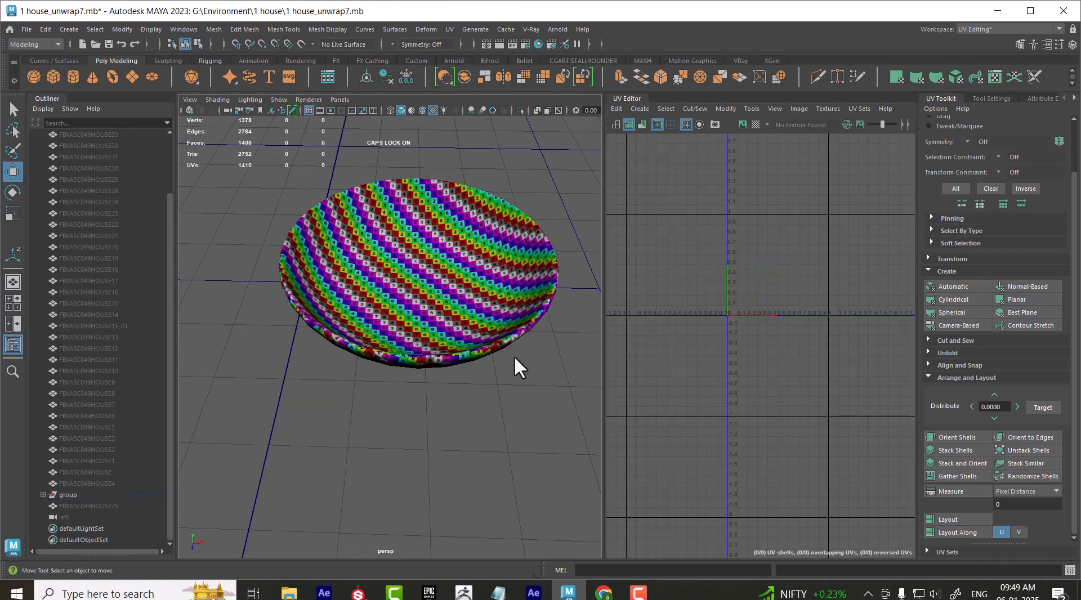
{"action": "scroll", "coordinate": [510, 354], "scroll_direction": "up", "scroll_amount": 6}
{"action": "scroll", "coordinate": [475, 369], "scroll_direction": "down", "scroll_amount": 6}
{"action": "mouse_move", "coordinate": [476, 370]}
{"action": "left_mouse_down", "text": "alt"}
{"action": "mouse_move", "coordinate": [409, 341]}
{"action": "mouse_move", "coordinate": [468, 318]}
{"action": "mouse_move", "coordinate": [452, 342]}
{"action": "mouse_move", "coordinate": [464, 354]}
{"action": "mouse_move", "coordinate": [455, 320]}
{"action": "mouse_move", "coordinate": [482, 383]}
{"action": "mouse_move", "coordinate": [468, 377]}
{"action": "mouse_move", "coordinate": [468, 350]}
{"action": "left_mouse_up", "text": "alt"}
{"action": "left_click", "coordinate": [453, 342]}
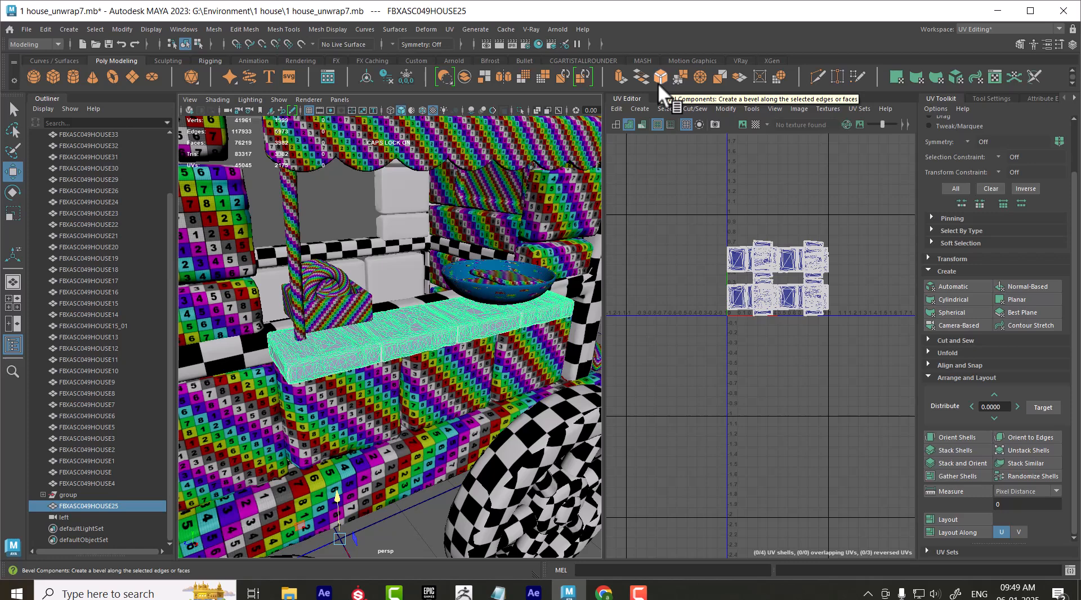
{"action": "left_click", "coordinate": [538, 43]}
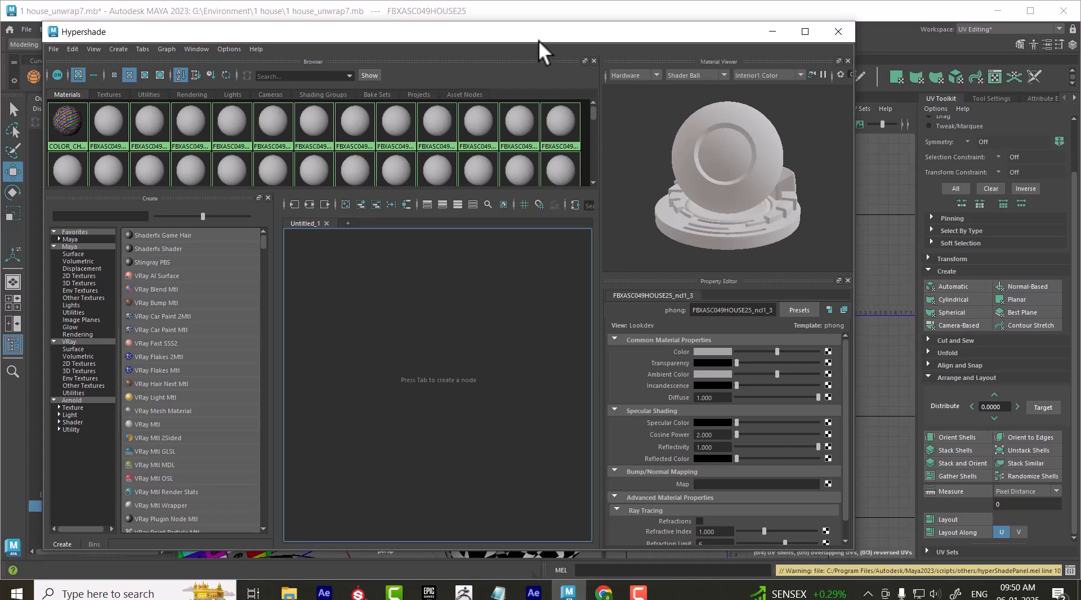
{"action": "left_click", "coordinate": [73, 49]}
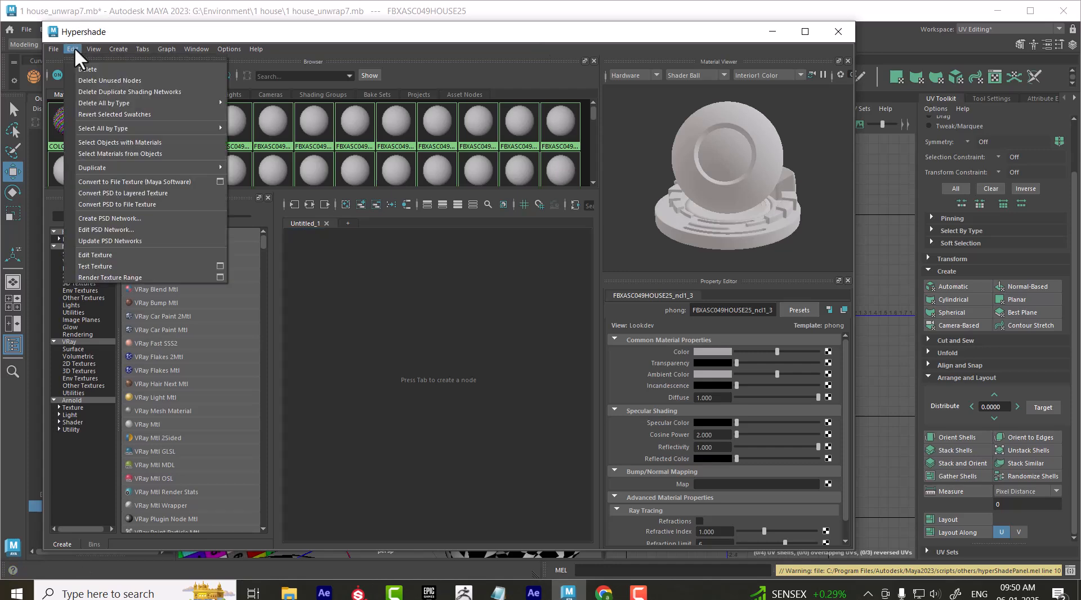
{"action": "left_click", "coordinate": [113, 81]}
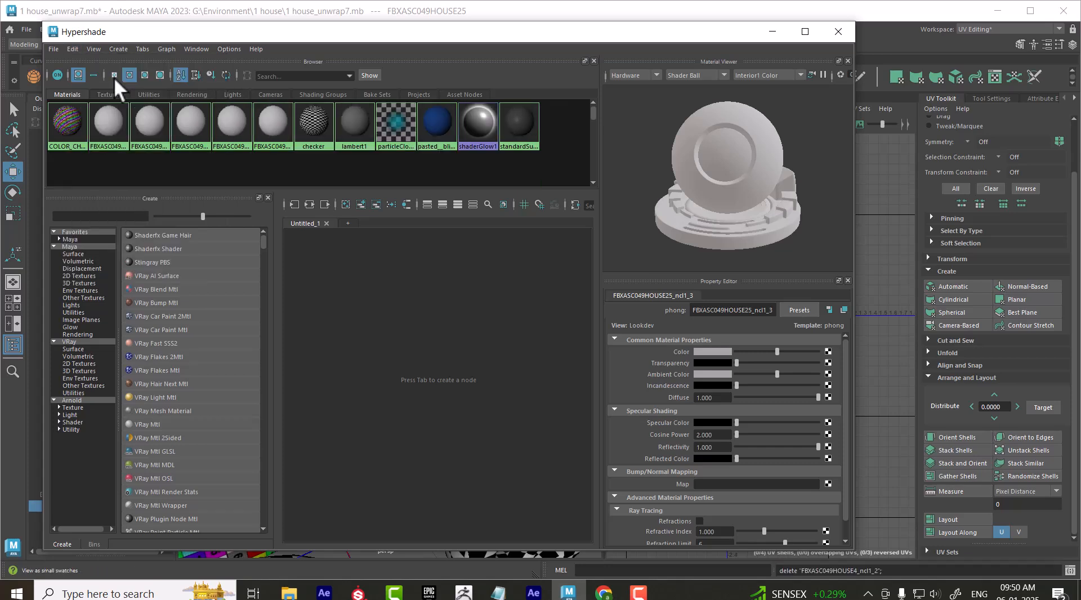
Move the Hypershade window clear of the model, check the cart house, and minimize the window
{"action": "left_click_drag", "start_coordinate": [204, 41], "coordinate": [633, 90]}
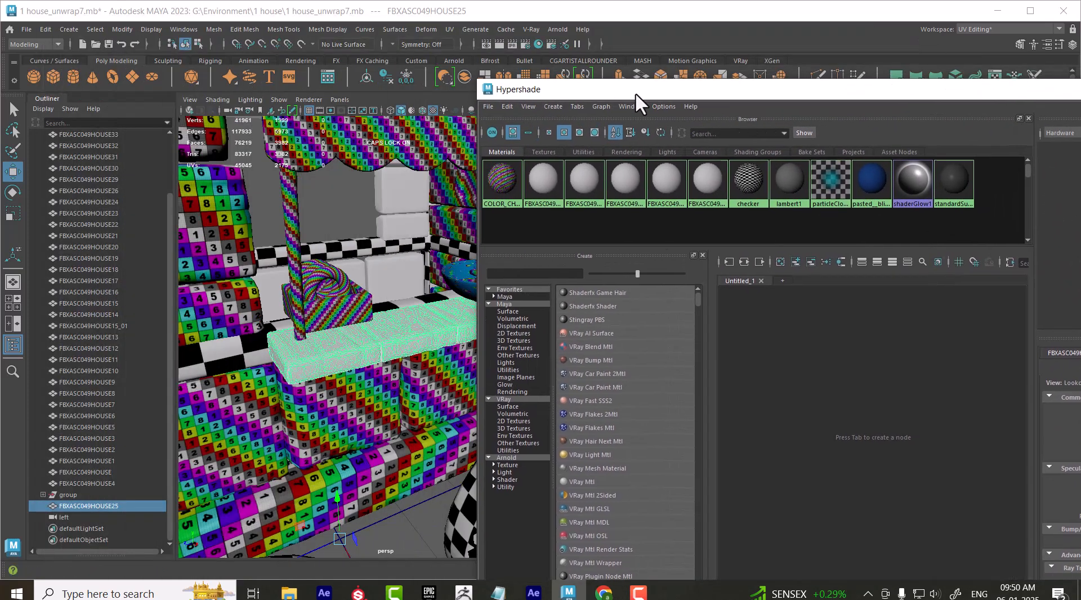
{"action": "left_click_drag", "start_coordinate": [369, 345], "coordinate": [362, 267], "text": "alt"}
{"action": "scroll", "coordinate": [397, 272], "scroll_direction": "down", "scroll_amount": 5}
{"action": "scroll", "coordinate": [326, 262], "scroll_direction": "up", "scroll_amount": 4}
{"action": "left_click_drag", "start_coordinate": [981, 92], "coordinate": [667, 166]}
{"action": "left_click", "coordinate": [892, 163]}
Select the checkered wall frame FBXASC049HOUSE14 and bring its UV layout into view in the UV Editor
{"action": "left_click_drag", "start_coordinate": [484, 383], "coordinate": [404, 355], "text": "alt"}
{"action": "left_click", "coordinate": [405, 356]}
{"action": "right_click_drag", "start_coordinate": [904, 304], "coordinate": [918, 371], "text": "alt"}
{"action": "middle_click_drag", "start_coordinate": [772, 302], "coordinate": [828, 336], "text": "alt"}
{"action": "right_click_drag", "start_coordinate": [827, 337], "coordinate": [844, 383], "text": "alt"}
{"action": "middle_click_drag", "start_coordinate": [697, 390], "coordinate": [684, 391], "text": "alt"}
{"action": "left_click_drag", "start_coordinate": [360, 378], "coordinate": [502, 387], "text": "alt"}
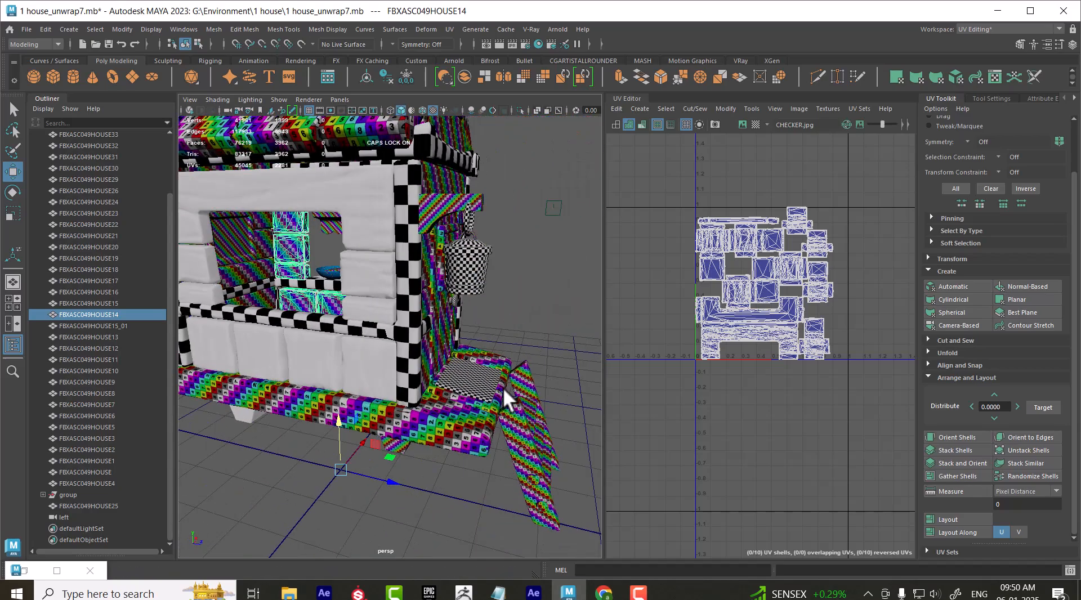
Add the untextured opposite wall frame FBXASC049HOUSE15_01 to the selection and hide all unselected objects
{"action": "left_click", "coordinate": [372, 365]}
{"action": "left_click_drag", "start_coordinate": [370, 365], "coordinate": [275, 348], "text": "alt"}
{"action": "left_click", "coordinate": [431, 366]}
{"action": "left_click_drag", "start_coordinate": [431, 366], "coordinate": [539, 352], "text": "alt"}
{"action": "left_click", "coordinate": [388, 350], "text": "shift"}
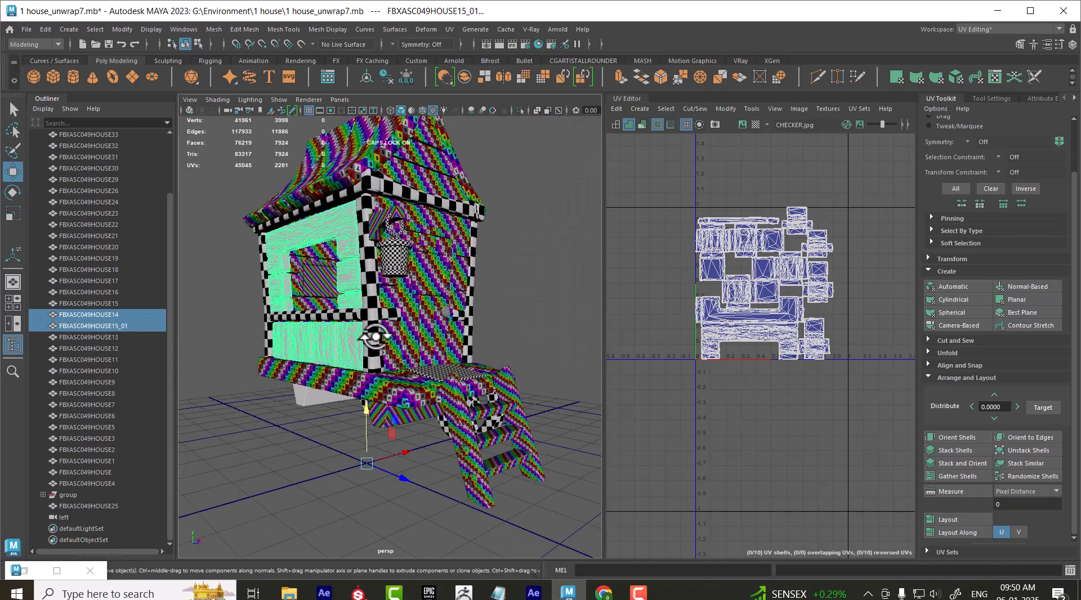
{"action": "key", "text": "alt+h"}
{"action": "mouse_move", "coordinate": [389, 350]}
{"action": "left_mouse_down", "text": "alt"}
{"action": "mouse_move", "coordinate": [339, 416]}
{"action": "mouse_move", "coordinate": [362, 470]}
{"action": "left_mouse_up", "text": "alt"}
{"action": "left_click", "coordinate": [526, 515]}
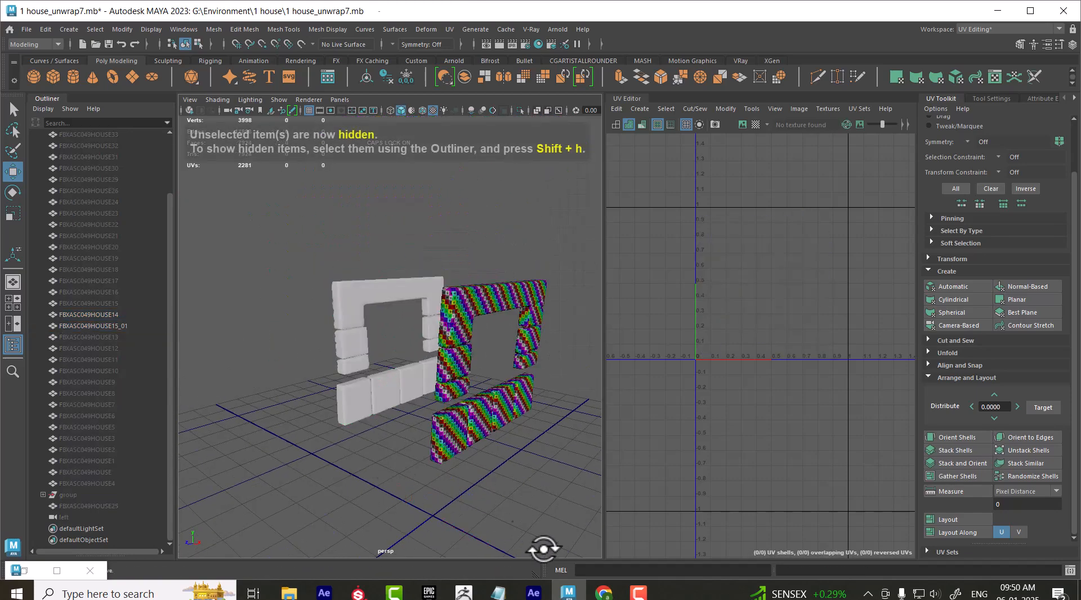
Switch to Chrome and open the "Transfer Attributes in Maya" article from the ZBrush blog results
{"action": "mouse_move", "coordinate": [607, 595]}
{"action": "left_click", "coordinate": [662, 529]}
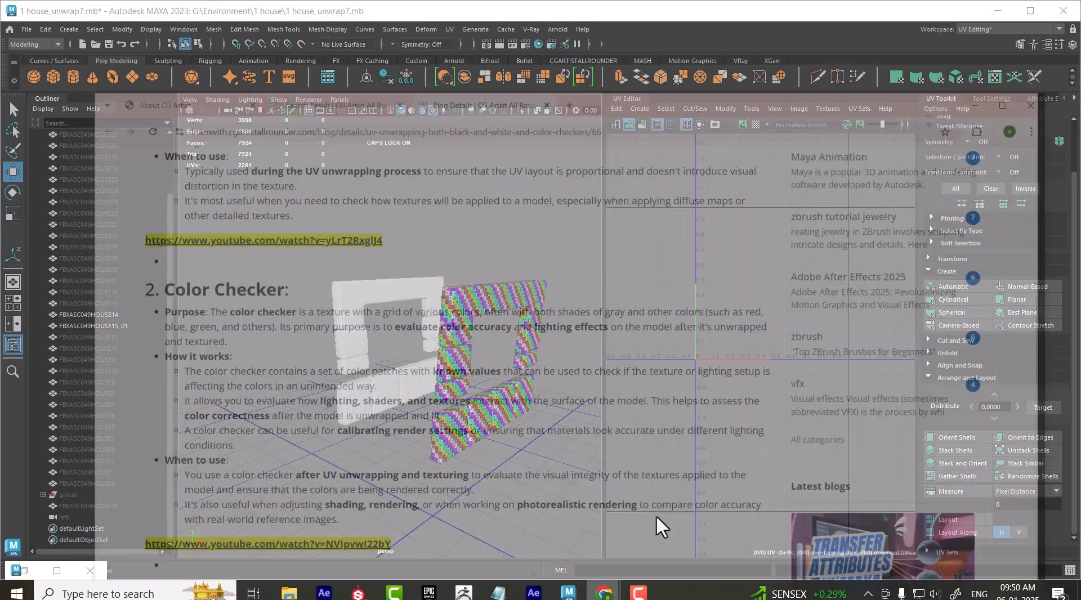
{"action": "left_click", "coordinate": [254, 22]}
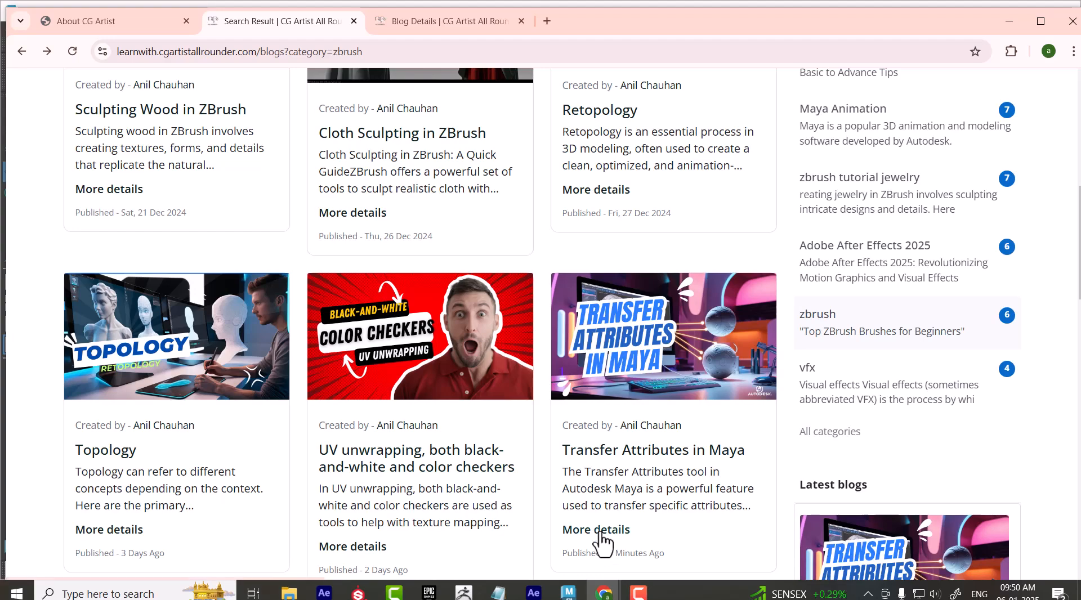
{"action": "left_click", "coordinate": [598, 531]}
{"action": "scroll", "coordinate": [522, 425], "scroll_direction": "down", "scroll_amount": 2}
{"action": "scroll", "coordinate": [521, 428], "scroll_direction": "down", "scroll_amount": 5}
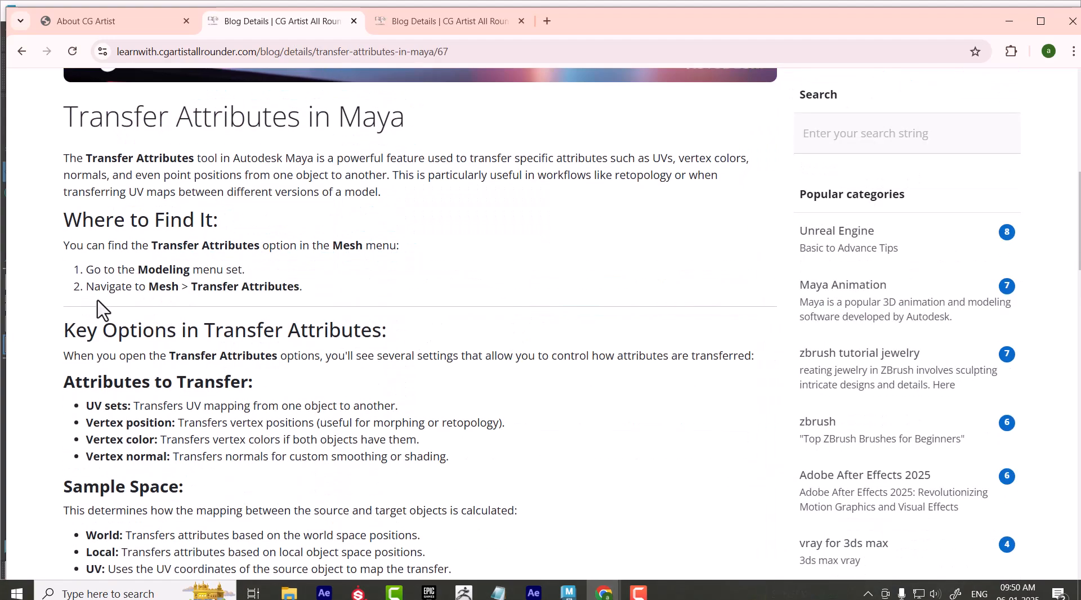
Read the article's notes on the command's location, transferable attributes, sample space, search method, example workflow and common issues
{"action": "left_click_drag", "start_coordinate": [94, 287], "coordinate": [304, 288]}
{"action": "scroll", "coordinate": [309, 293], "scroll_direction": "down", "scroll_amount": 1}
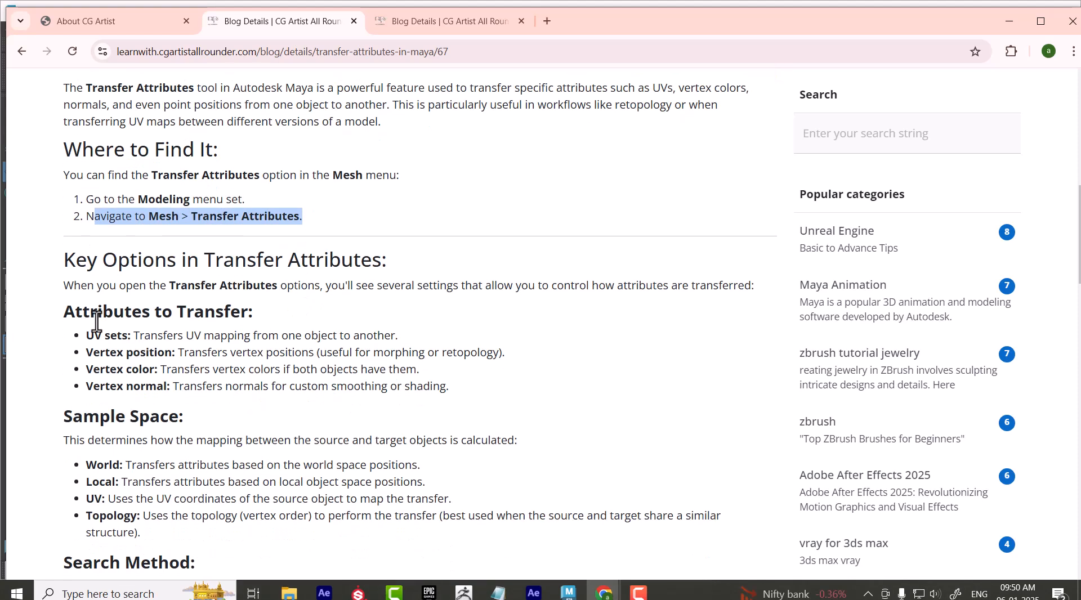
{"action": "left_click_drag", "start_coordinate": [86, 335], "coordinate": [105, 386]}
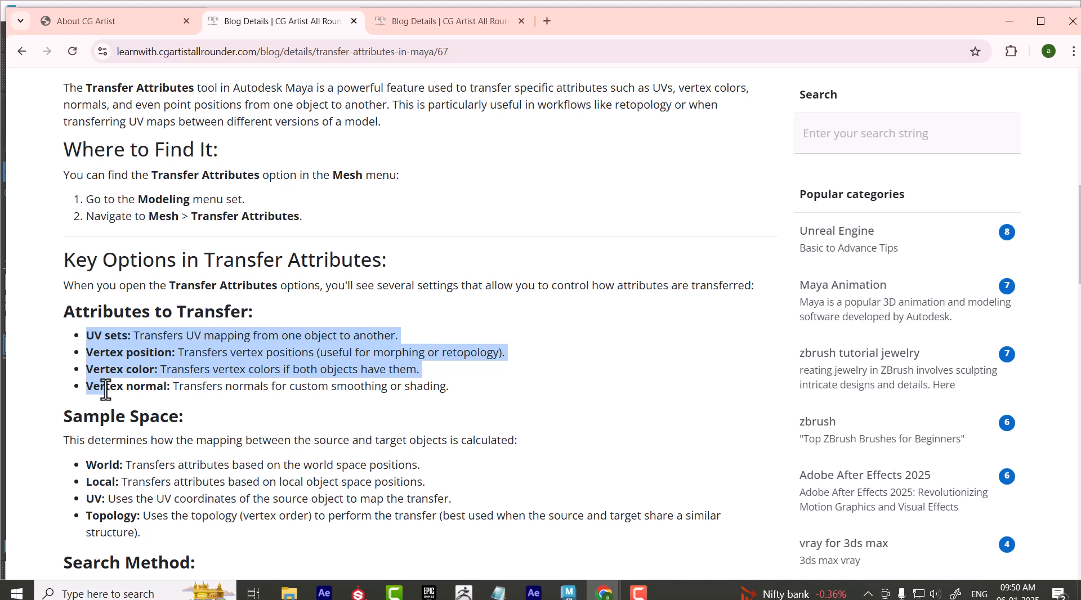
{"action": "scroll", "coordinate": [108, 391], "scroll_direction": "down", "scroll_amount": 3}
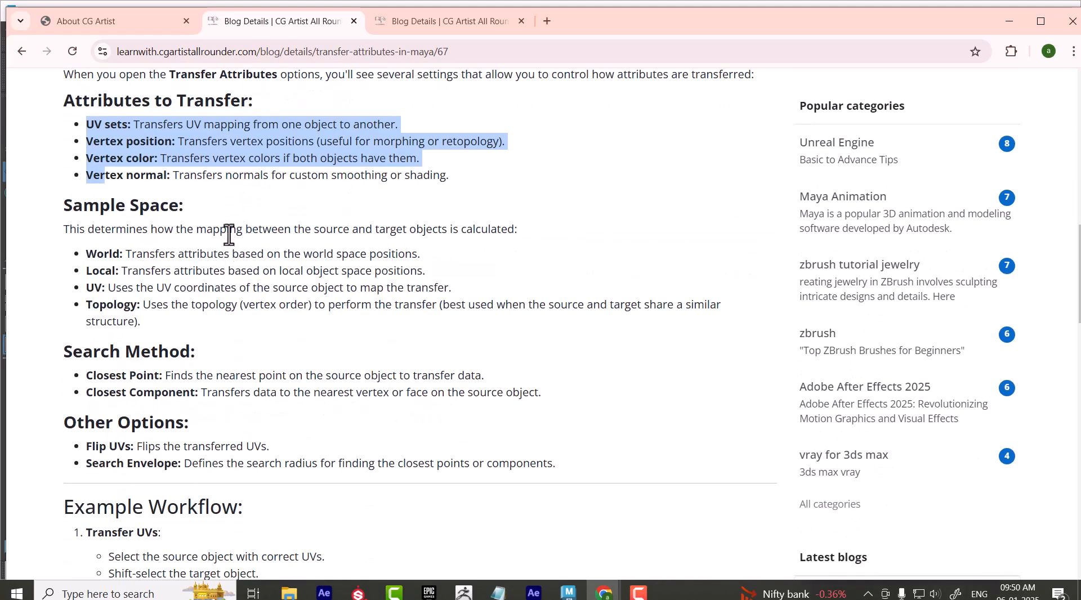
{"action": "scroll", "coordinate": [241, 230], "scroll_direction": "down", "scroll_amount": 1}
{"action": "scroll", "coordinate": [243, 231], "scroll_direction": "down", "scroll_amount": 2}
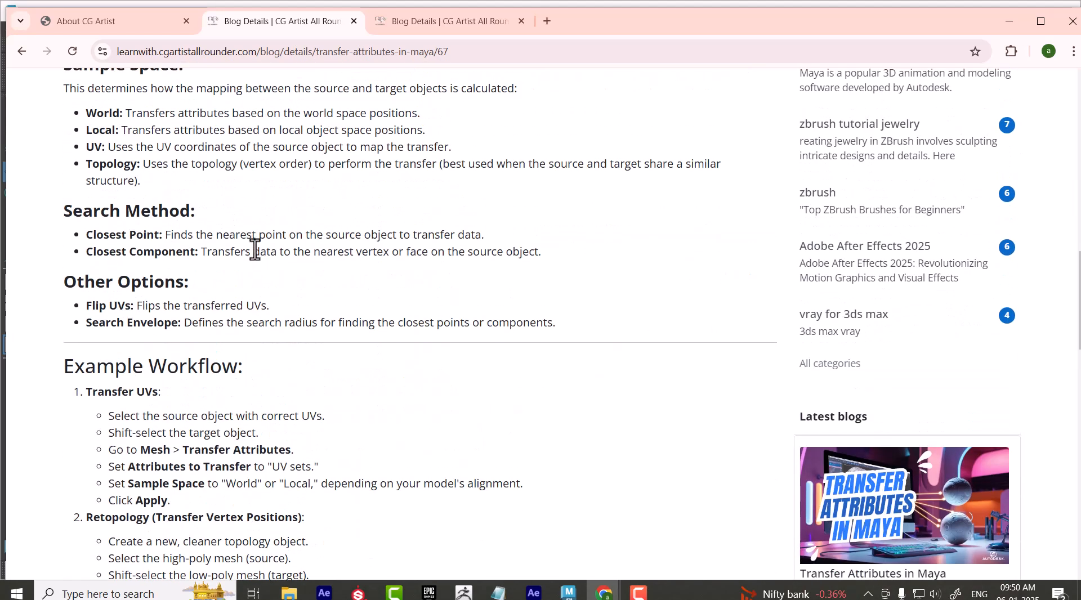
{"action": "scroll", "coordinate": [282, 284], "scroll_direction": "down", "scroll_amount": 3}
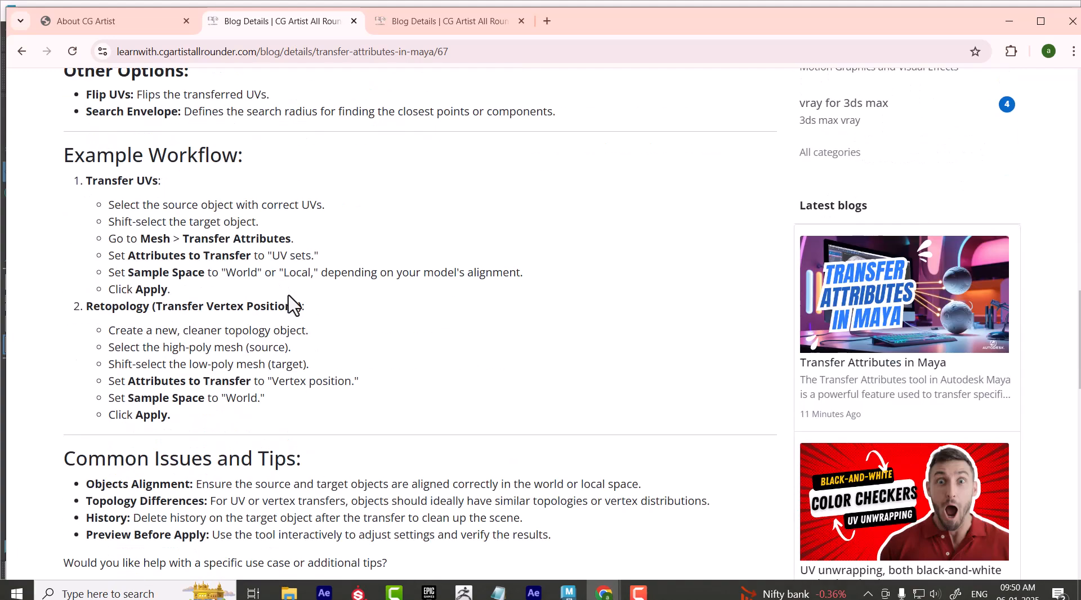
{"action": "scroll", "coordinate": [305, 272], "scroll_direction": "down", "scroll_amount": 3}
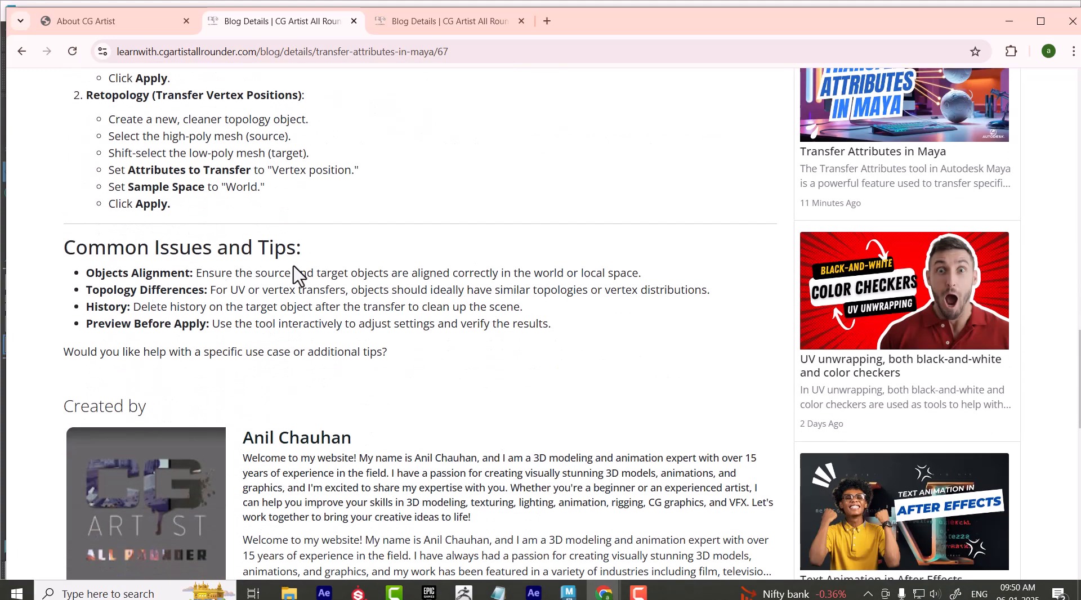
{"action": "scroll", "coordinate": [299, 273], "scroll_direction": "up", "scroll_amount": 2}
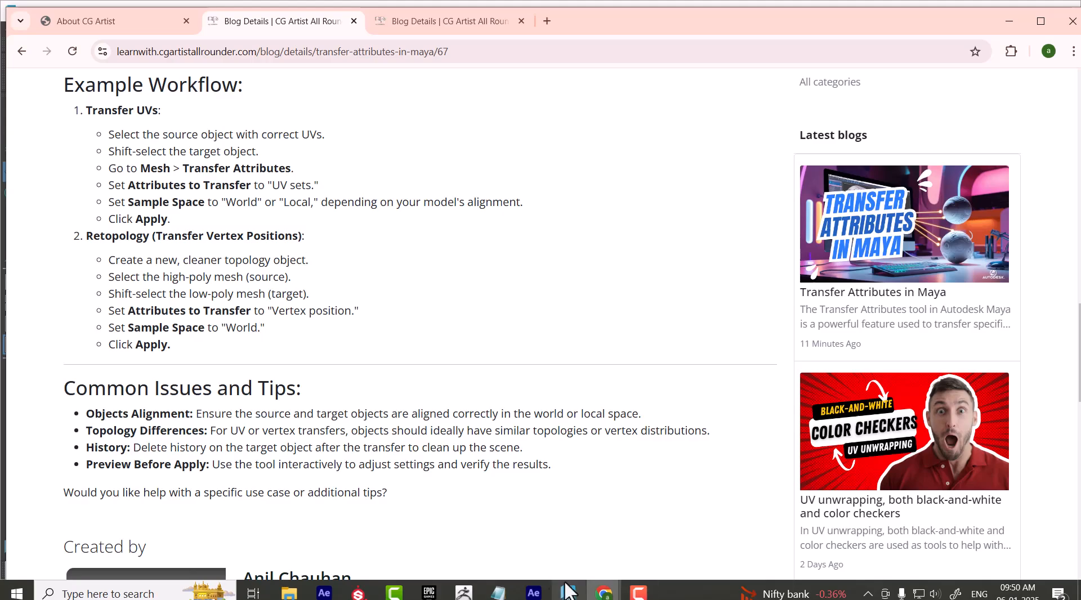
Switch back to Maya and compare the mesh counts of the checkered wall frame and its untextured opposite copy
{"action": "left_click", "coordinate": [568, 593]}
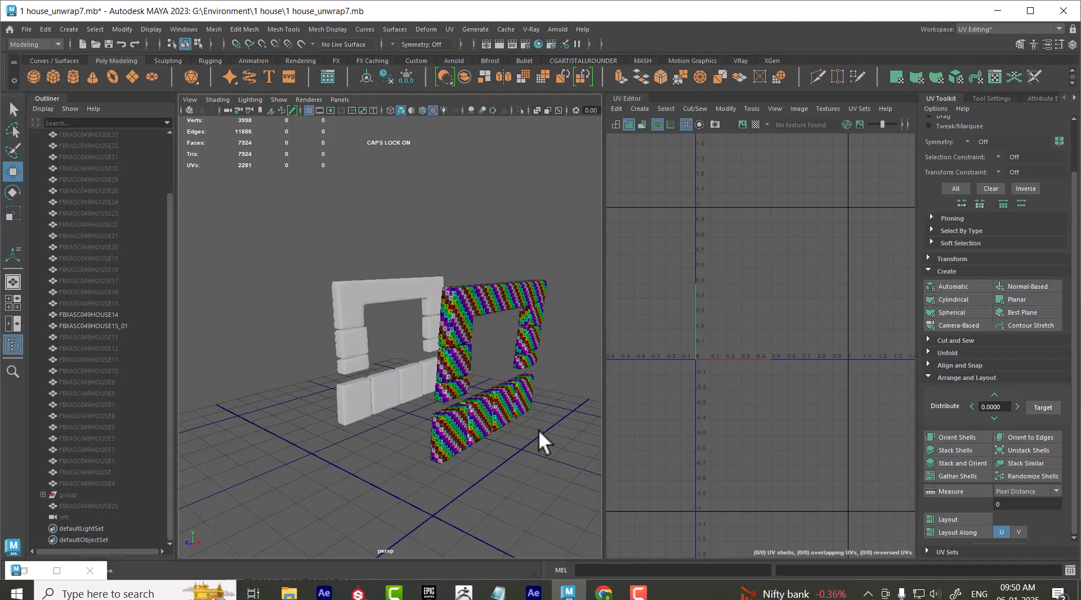
{"action": "left_click", "coordinate": [488, 302]}
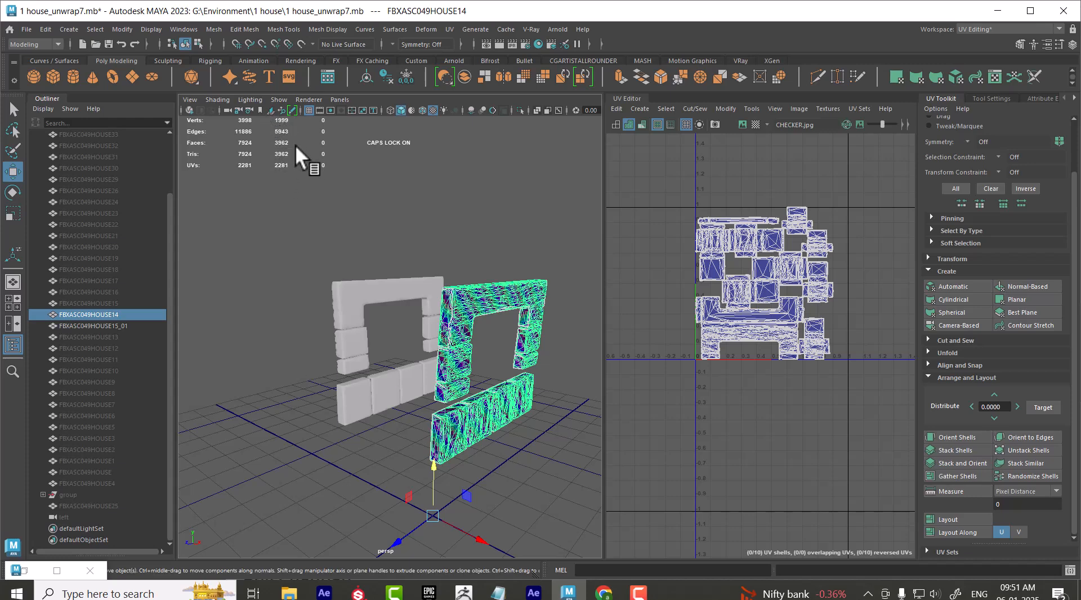
{"action": "left_click", "coordinate": [356, 292]}
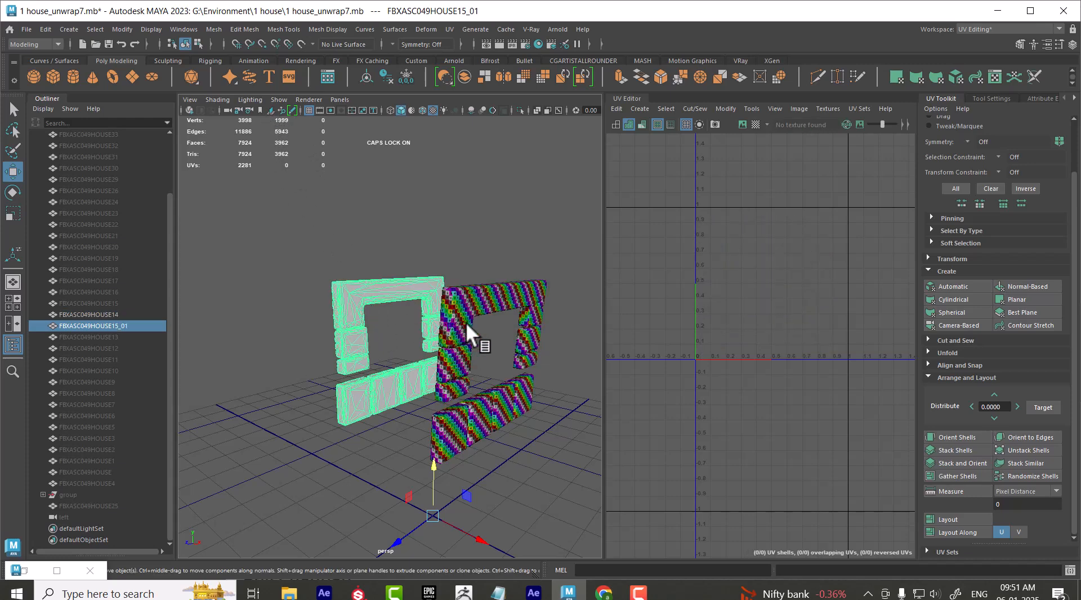
{"action": "left_click", "coordinate": [474, 309], "text": "shift"}
{"action": "left_click", "coordinate": [276, 323]}
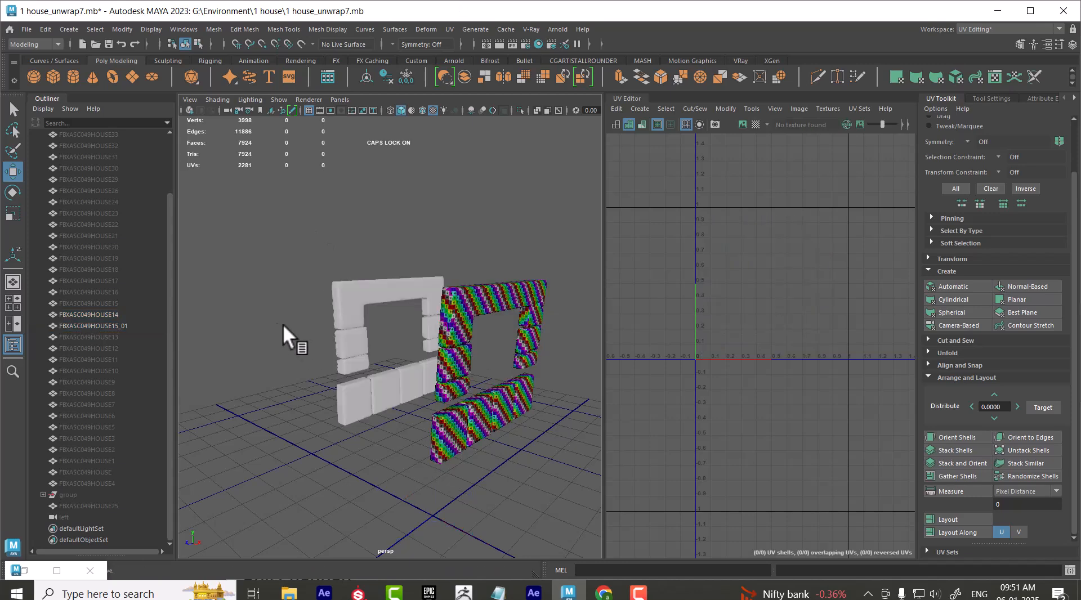
{"action": "left_click", "coordinate": [464, 306]}
{"action": "left_click", "coordinate": [360, 303]}
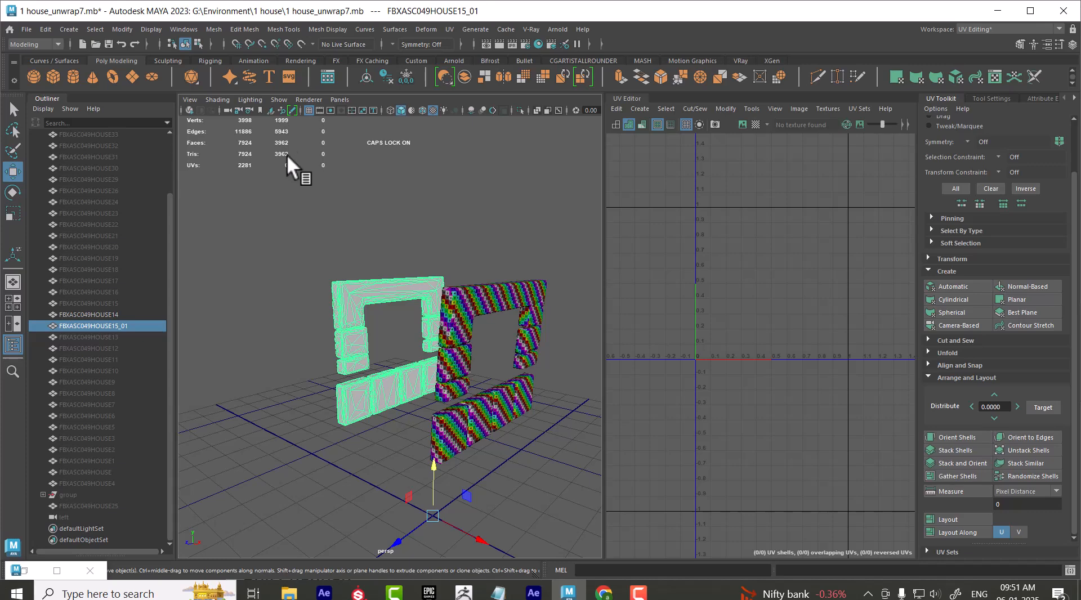
{"action": "left_click", "coordinate": [481, 302]}
{"action": "left_click", "coordinate": [393, 289]}
{"action": "left_click", "coordinate": [471, 316]}
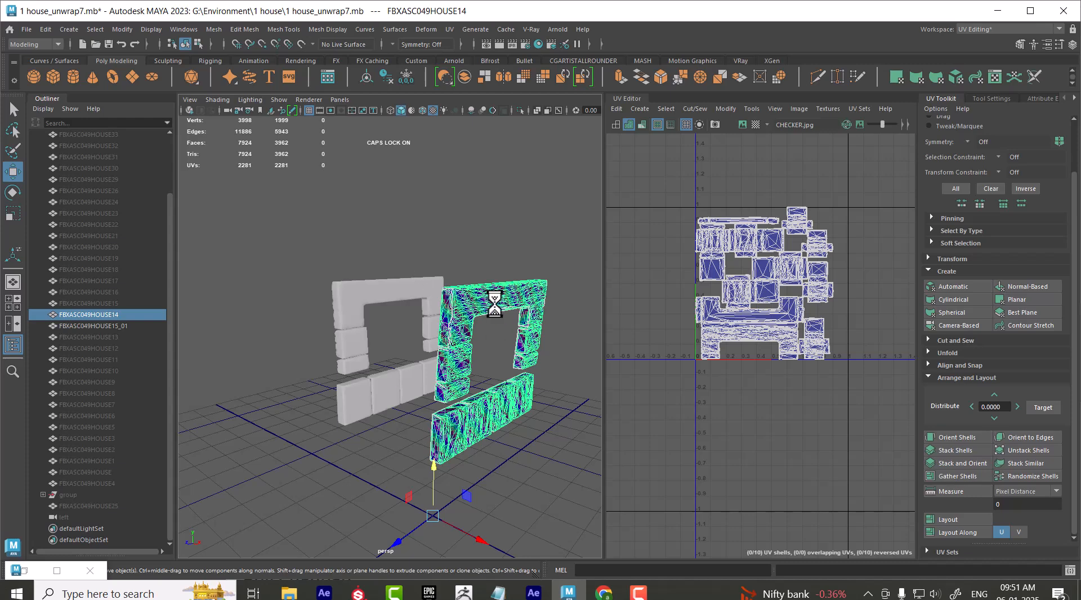
Transfer all UV sets from the checkered frame FBXASC049HOUSE14 to FBXASC049HOUSE15_01 using reset Transfer Attributes options with Component sample space
{"action": "left_click", "coordinate": [539, 423]}
{"action": "left_click", "coordinate": [479, 305]}
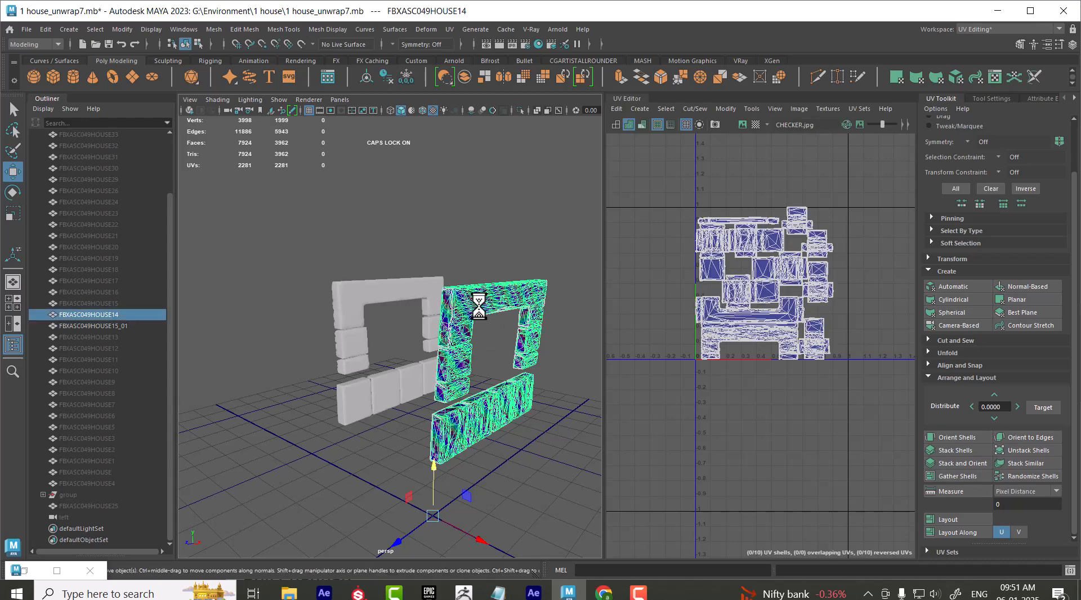
{"action": "left_click", "coordinate": [394, 290], "text": "shift"}
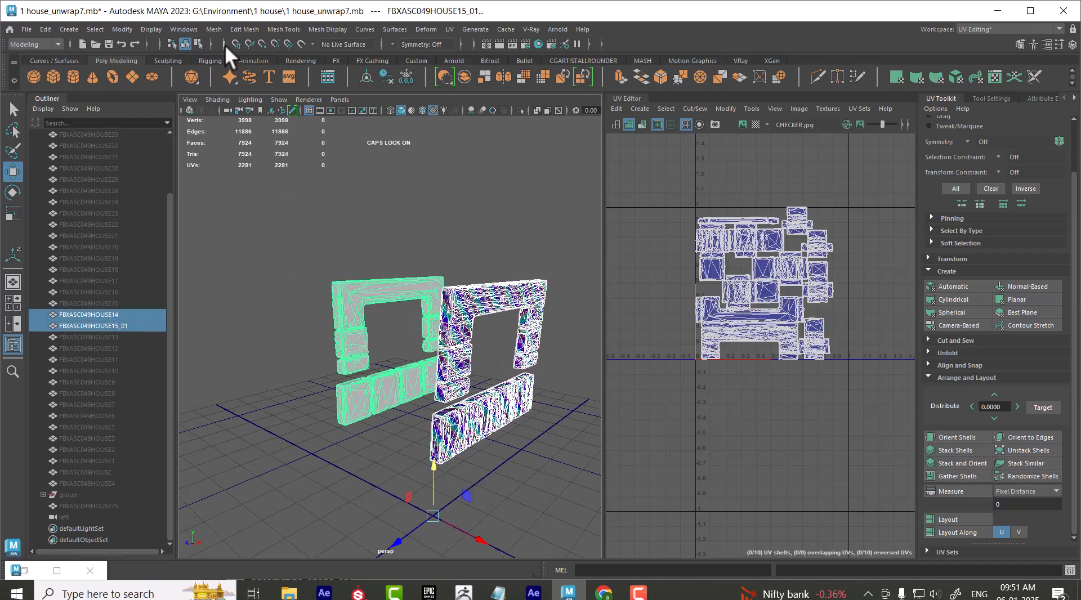
{"action": "left_click", "coordinate": [214, 29]}
{"action": "left_click", "coordinate": [318, 234]}
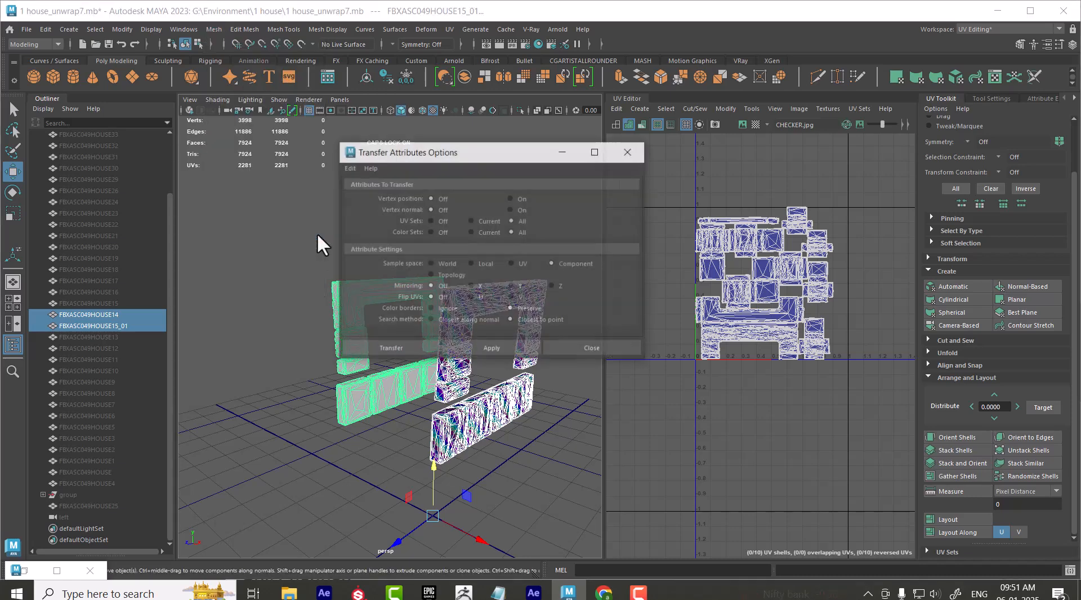
{"action": "left_click", "coordinate": [347, 167]}
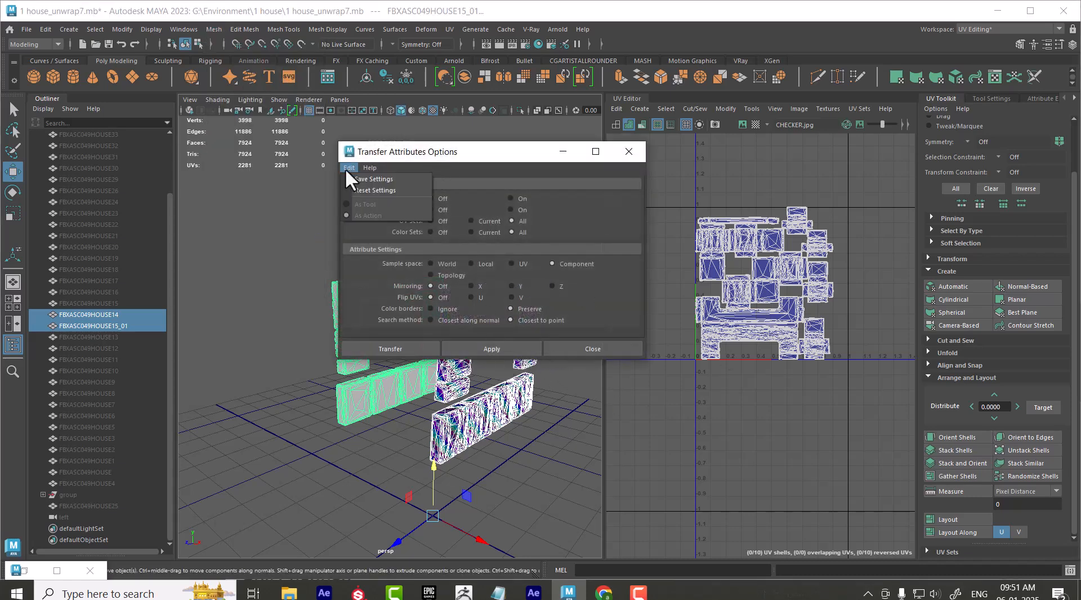
{"action": "left_click", "coordinate": [354, 187]}
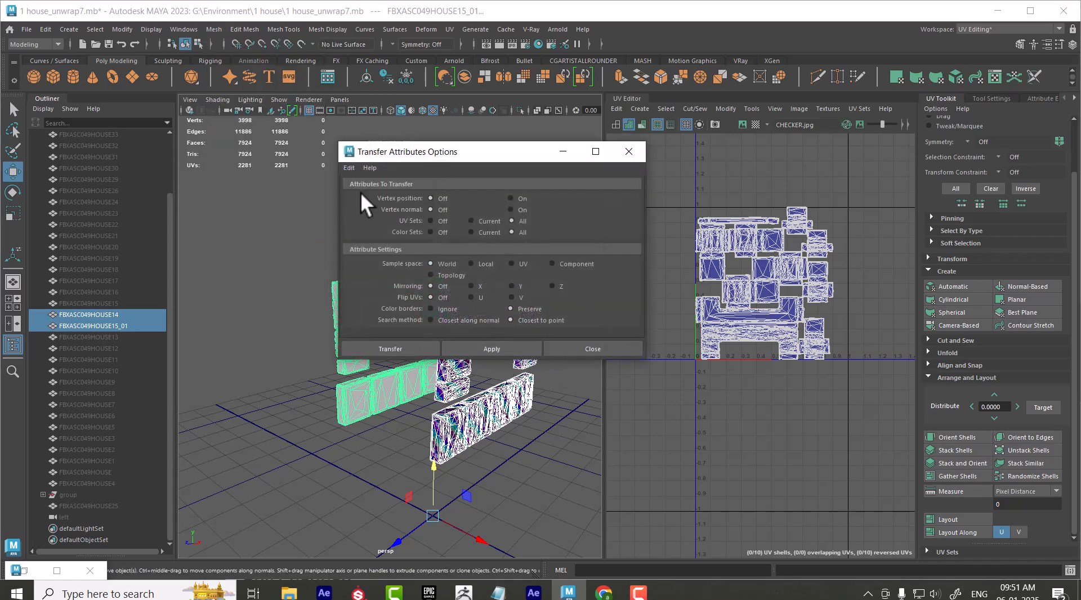
{"action": "left_click", "coordinate": [592, 264]}
{"action": "left_click", "coordinate": [523, 349]}
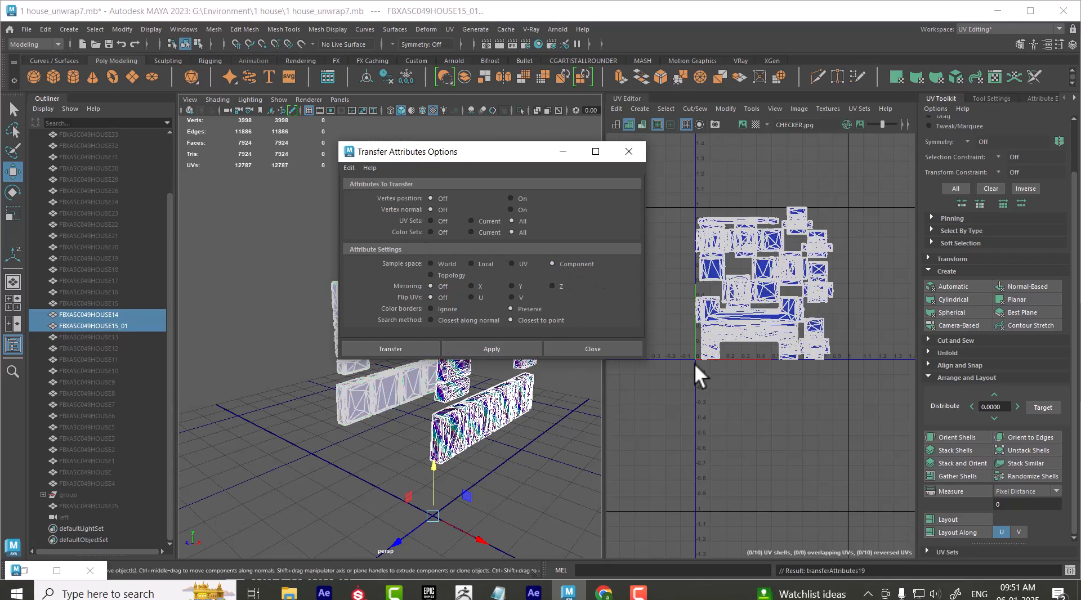
{"action": "left_click_drag", "start_coordinate": [407, 518], "coordinate": [549, 415], "text": "alt"}
{"action": "left_click", "coordinate": [591, 349]}
Select the target wall frame FBXASC049HOUSE15_01 and examine its transferred UVs from closer up
{"action": "left_click", "coordinate": [362, 506]}
{"action": "left_click", "coordinate": [325, 374]}
{"action": "scroll", "coordinate": [811, 309], "scroll_direction": "up", "scroll_amount": 10}
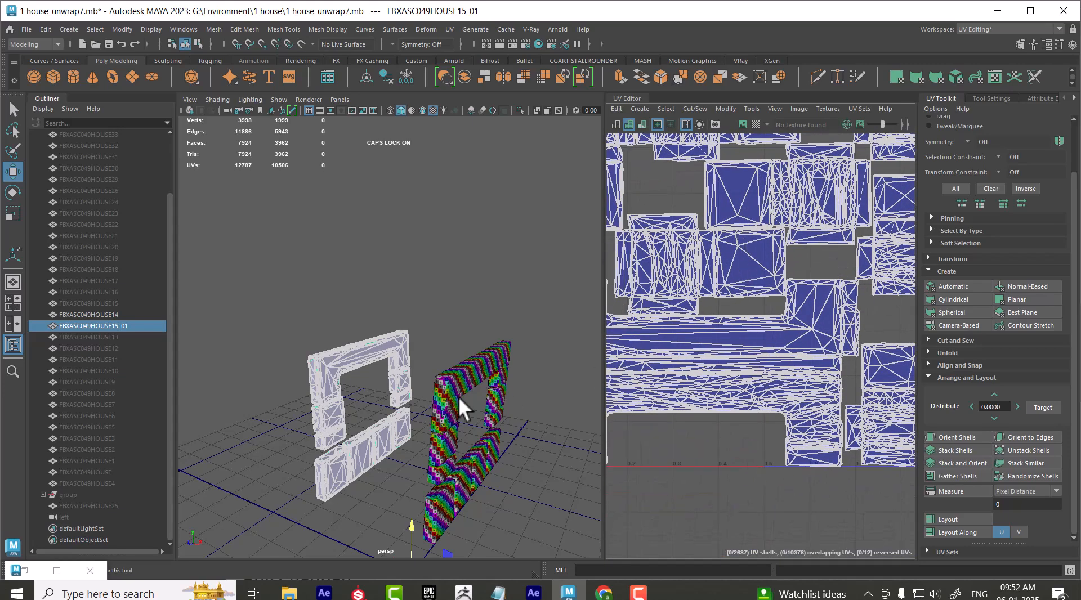
{"action": "scroll", "coordinate": [355, 366], "scroll_direction": "up", "scroll_amount": 2}
{"action": "right_click_drag", "start_coordinate": [356, 366], "coordinate": [401, 323]}
{"action": "left_click", "coordinate": [401, 326]}
{"action": "left_click", "coordinate": [347, 363]}
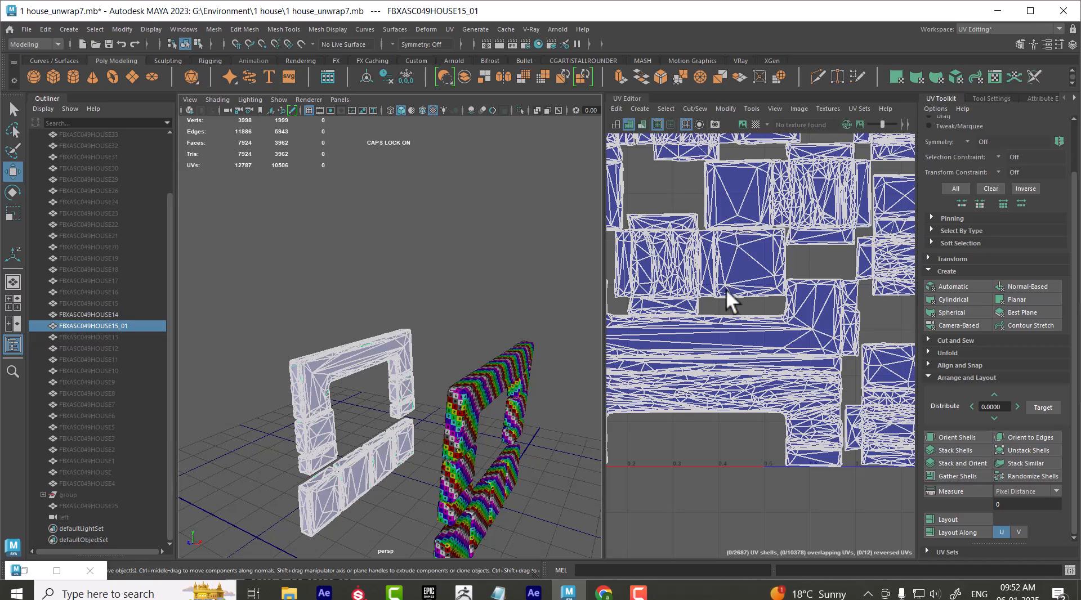
Test-move a single UV face of the target frame's layout, undo the move and return to object selection
{"action": "scroll", "coordinate": [746, 373], "scroll_direction": "up", "scroll_amount": 3}
{"action": "right_click_drag", "start_coordinate": [768, 284], "coordinate": [765, 318]}
{"action": "left_click", "coordinate": [781, 300]}
{"action": "scroll", "coordinate": [789, 367], "scroll_direction": "down", "scroll_amount": 2}
{"action": "left_click_drag", "start_coordinate": [708, 318], "coordinate": [739, 232]}
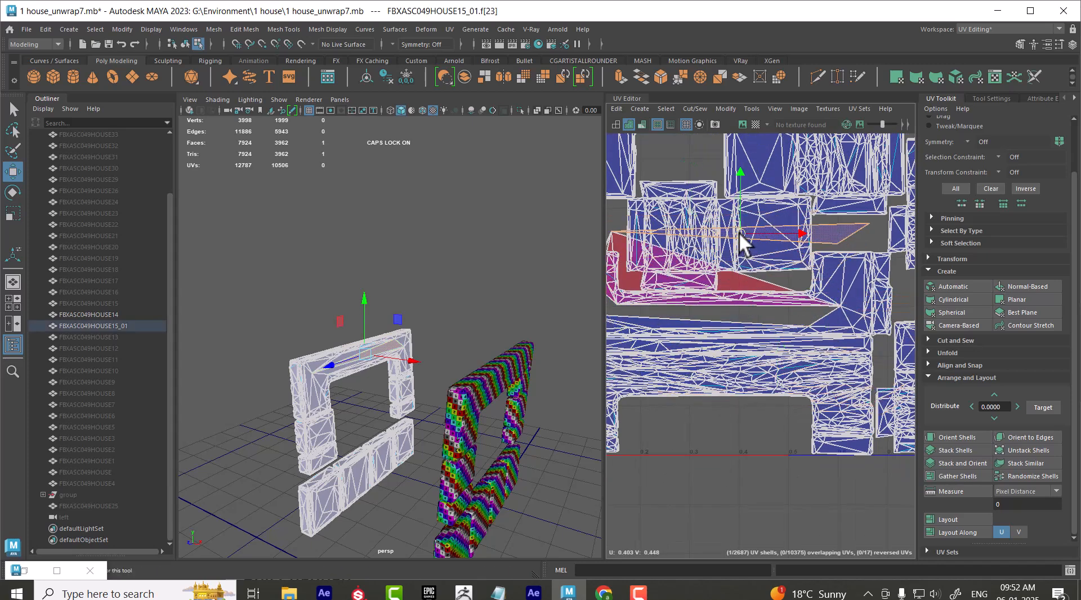
{"action": "key", "text": "ctrl+z"}
{"action": "key", "text": "ctrl+z"}
{"action": "key", "text": "ctrl+z"}
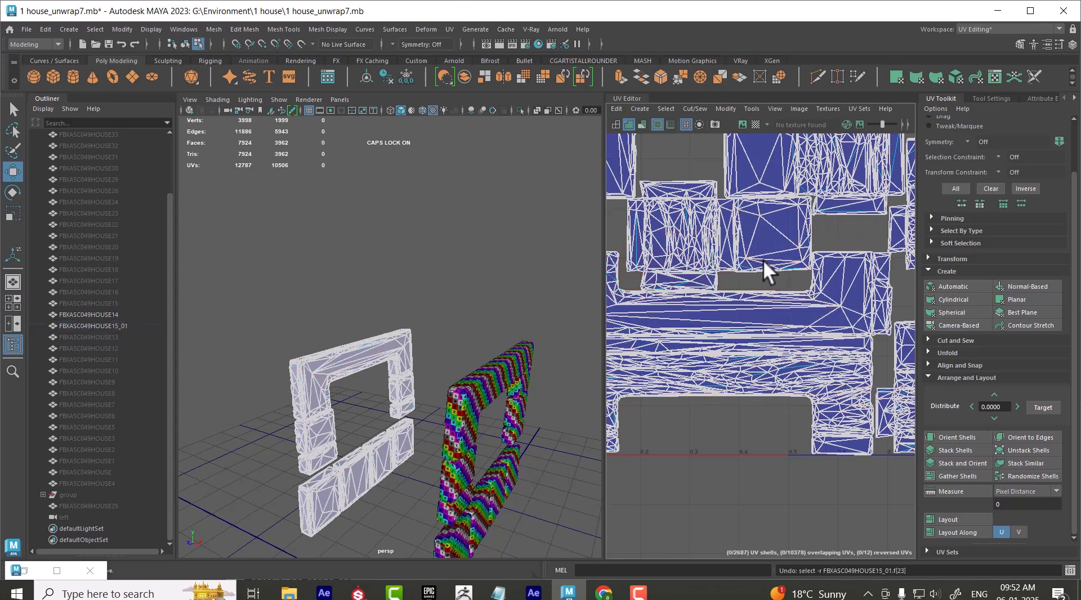
{"action": "scroll", "coordinate": [807, 376], "scroll_direction": "down", "scroll_amount": 5}
{"action": "left_click", "coordinate": [797, 330]}
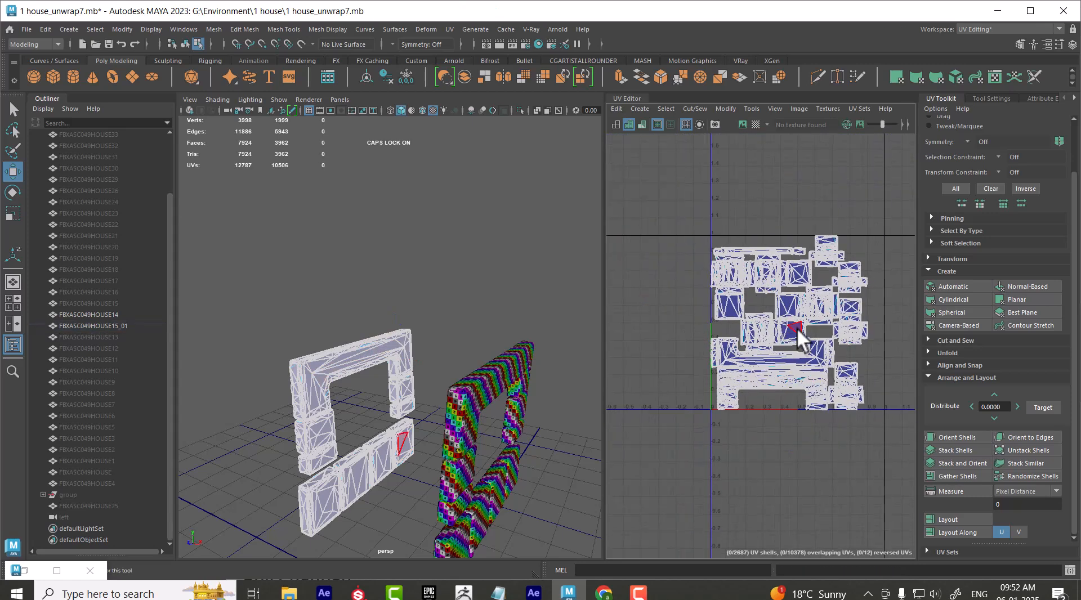
{"action": "right_click_drag", "start_coordinate": [463, 364], "coordinate": [517, 221]}
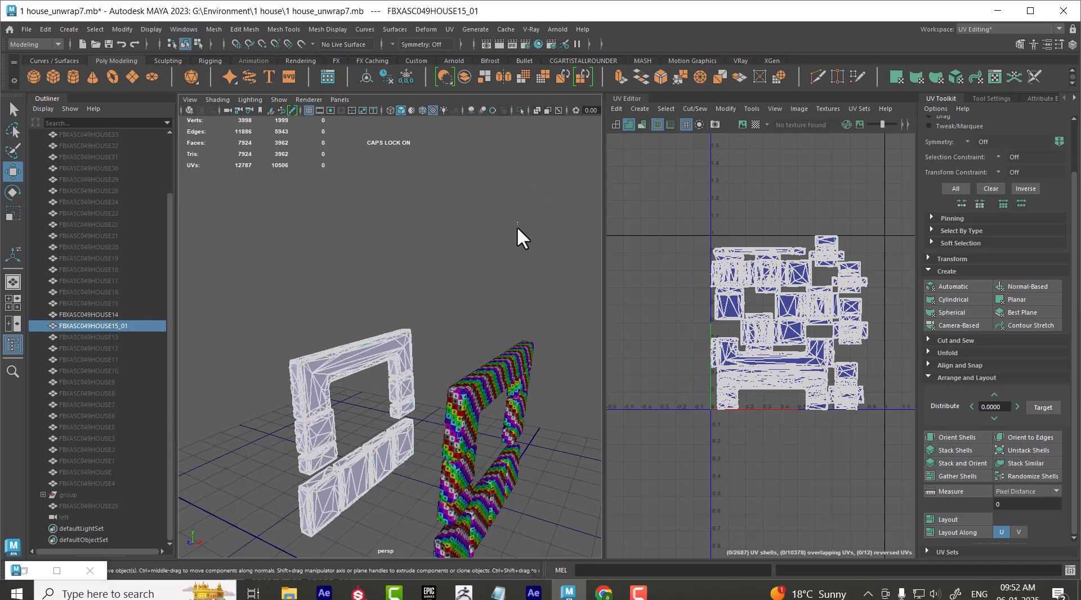
{"action": "left_click", "coordinate": [517, 221]}
Assign the black-and-white checker material to both wall frames and compare their patterns
{"action": "left_click", "coordinate": [501, 384]}
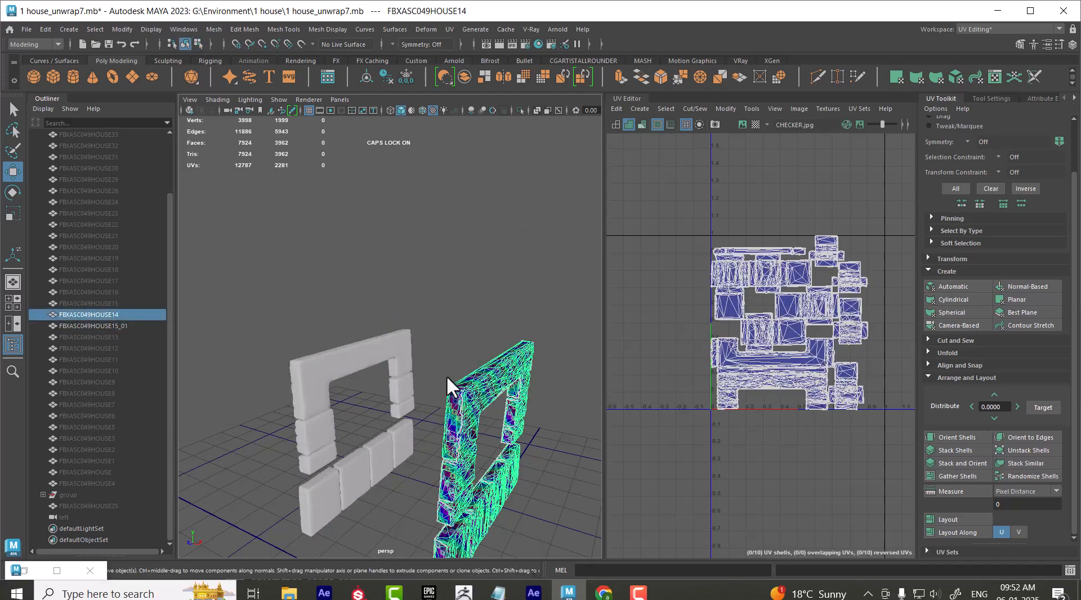
{"action": "left_click", "coordinate": [353, 369], "text": "shift"}
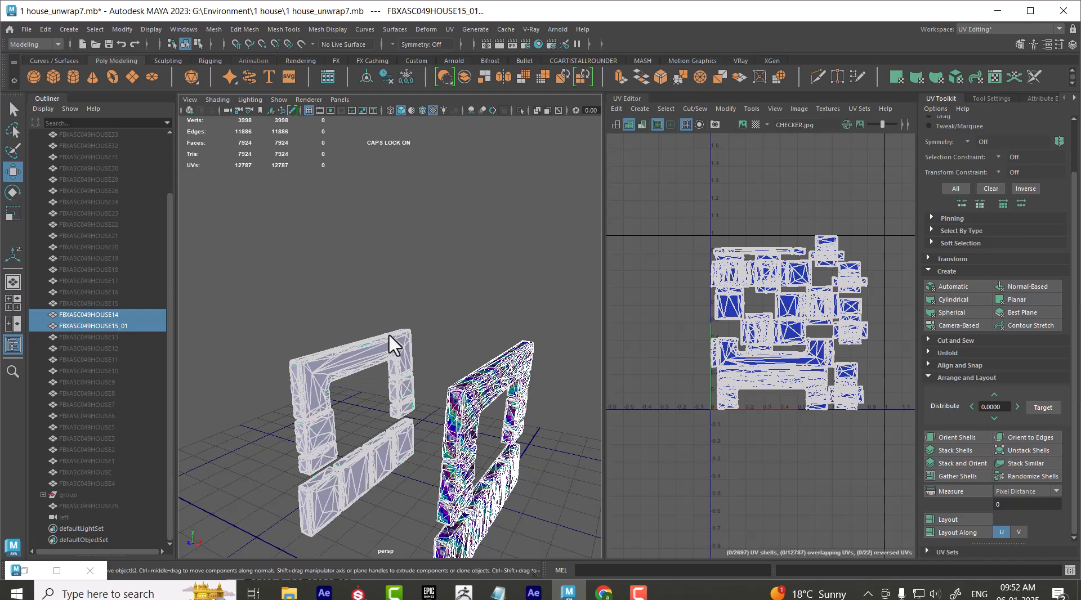
{"action": "left_click", "coordinate": [477, 397]}
{"action": "left_click", "coordinate": [363, 360], "text": "shift"}
{"action": "right_click_drag", "start_coordinate": [317, 369], "coordinate": [415, 478]}
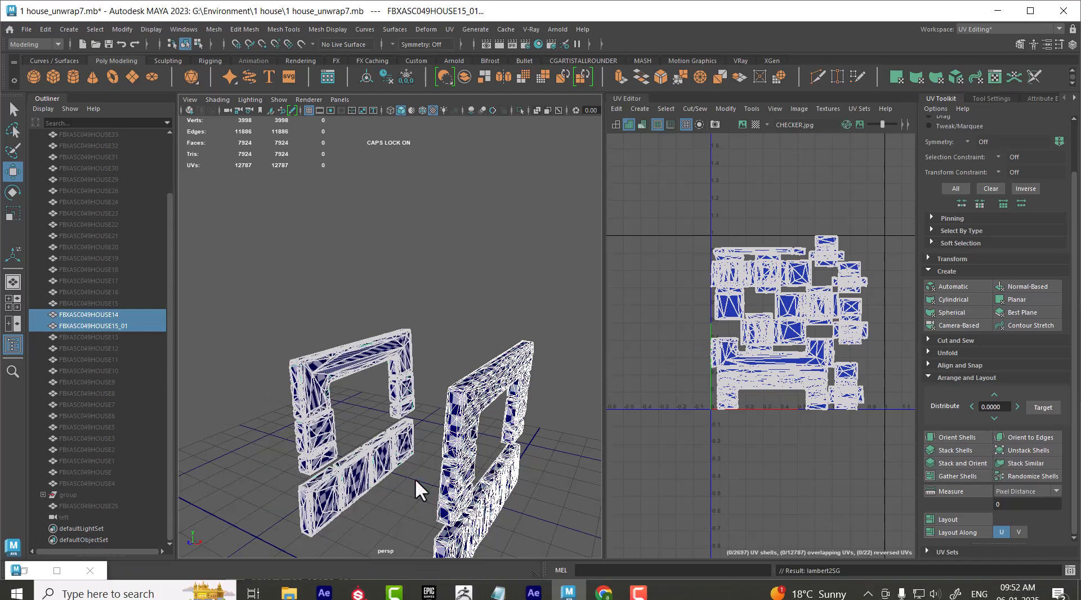
{"action": "left_click", "coordinate": [444, 317]}
{"action": "left_click_drag", "start_coordinate": [471, 485], "coordinate": [409, 483], "text": "alt"}
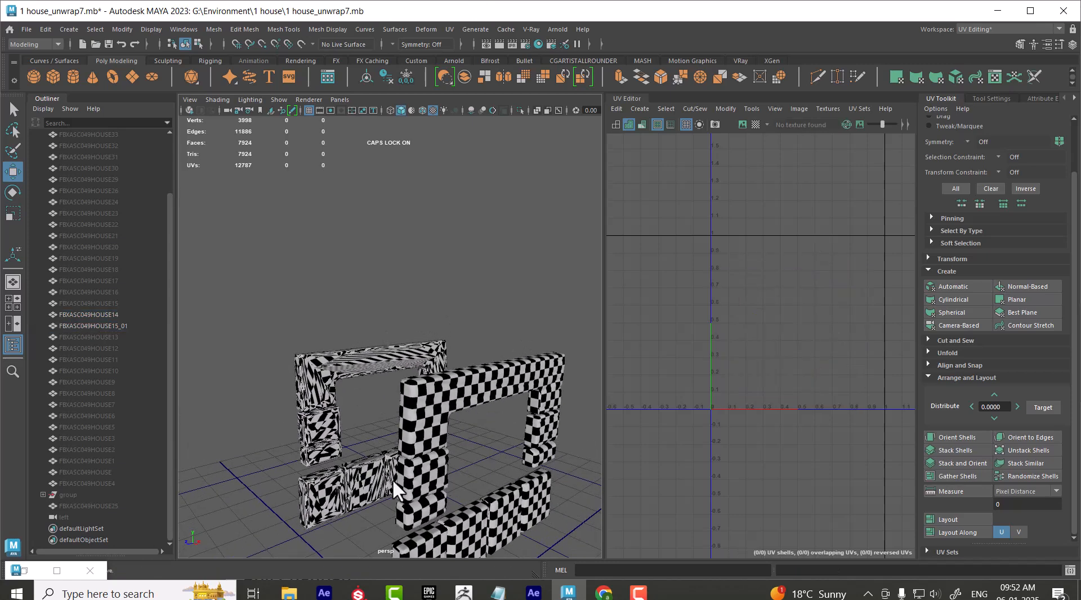
Select both wall frames and delete their construction history
{"action": "left_click", "coordinate": [487, 392]}
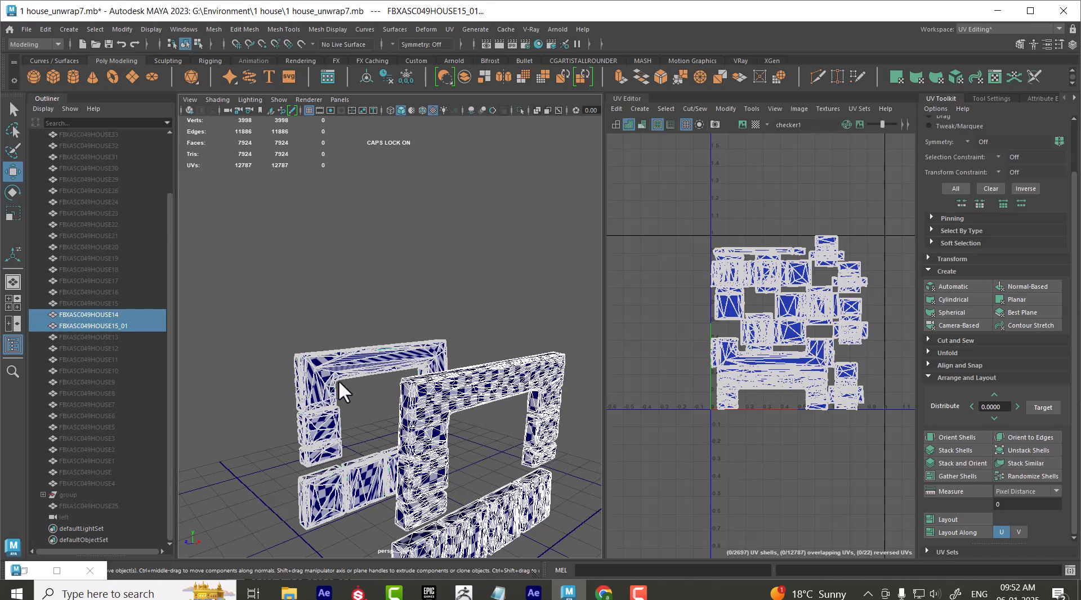
{"action": "left_click", "coordinate": [27, 30]}
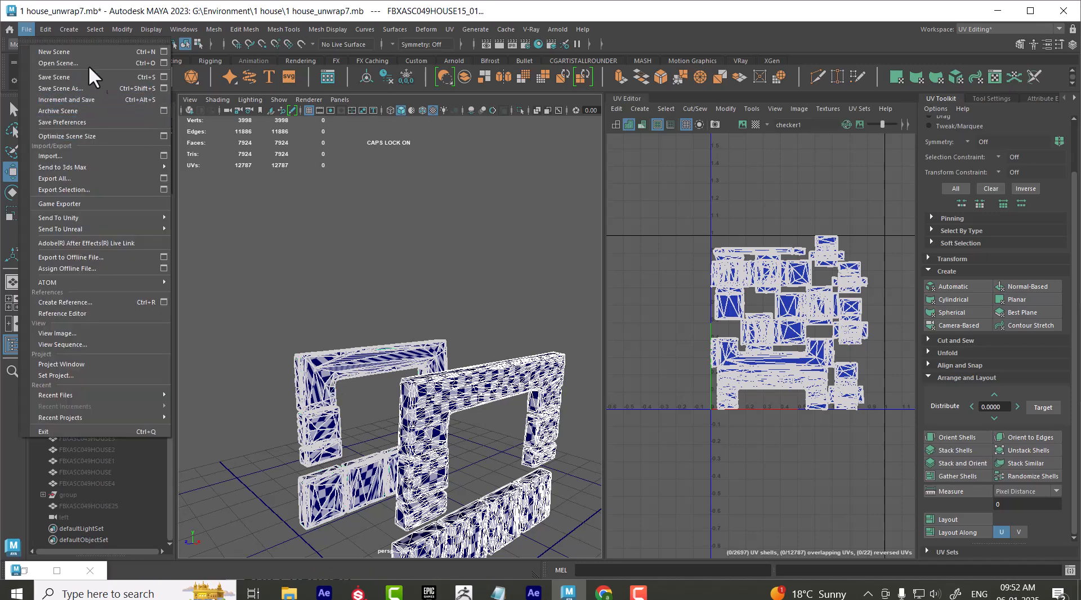
{"action": "mouse_move", "coordinate": [38, 29]}
{"action": "mouse_move", "coordinate": [189, 168]}
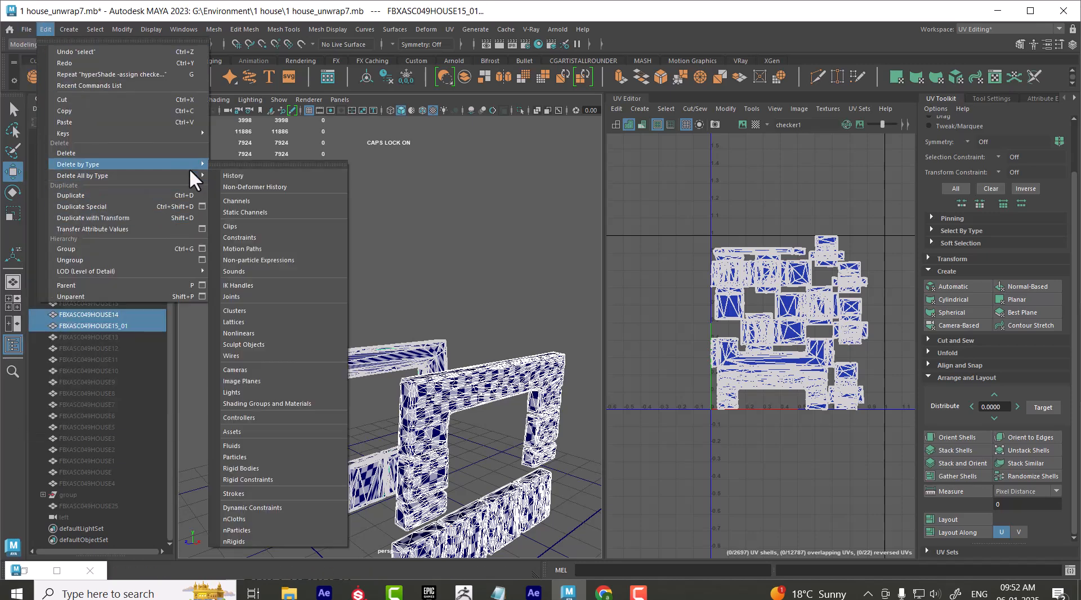
{"action": "left_click", "coordinate": [242, 176]}
Transfer all UV sets from FBXASC049HOUSE14 to FBXASC049HOUSE15_01 using reset Transfer Attributes options with World sample space, and inspect the checker pattern
{"action": "left_click", "coordinate": [477, 401]}
{"action": "left_click", "coordinate": [333, 365], "text": "shift"}
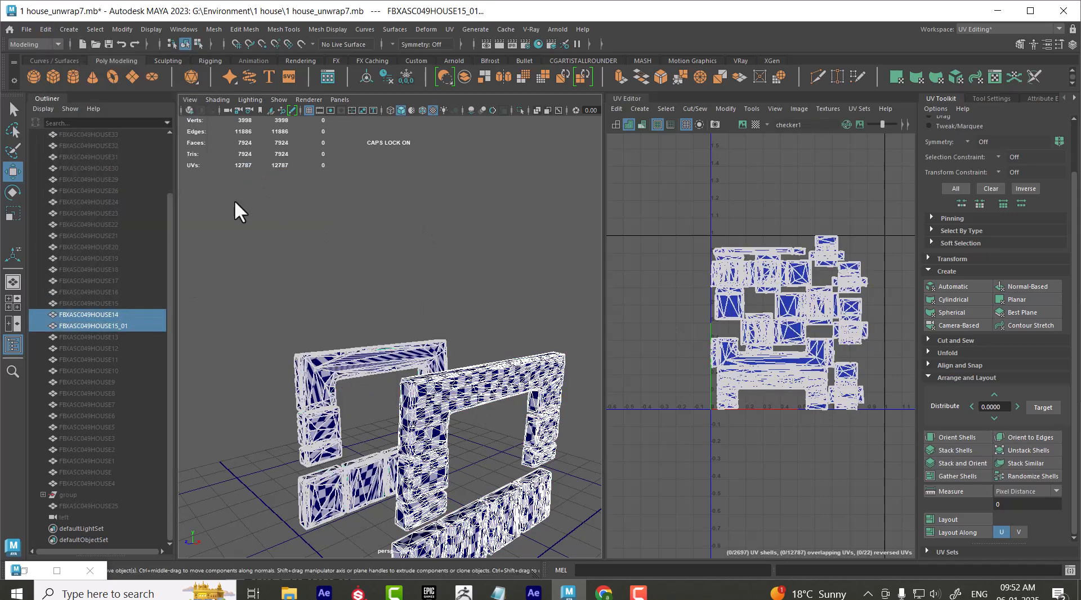
{"action": "left_click", "coordinate": [212, 28]}
{"action": "mouse_move", "coordinate": [314, 219]}
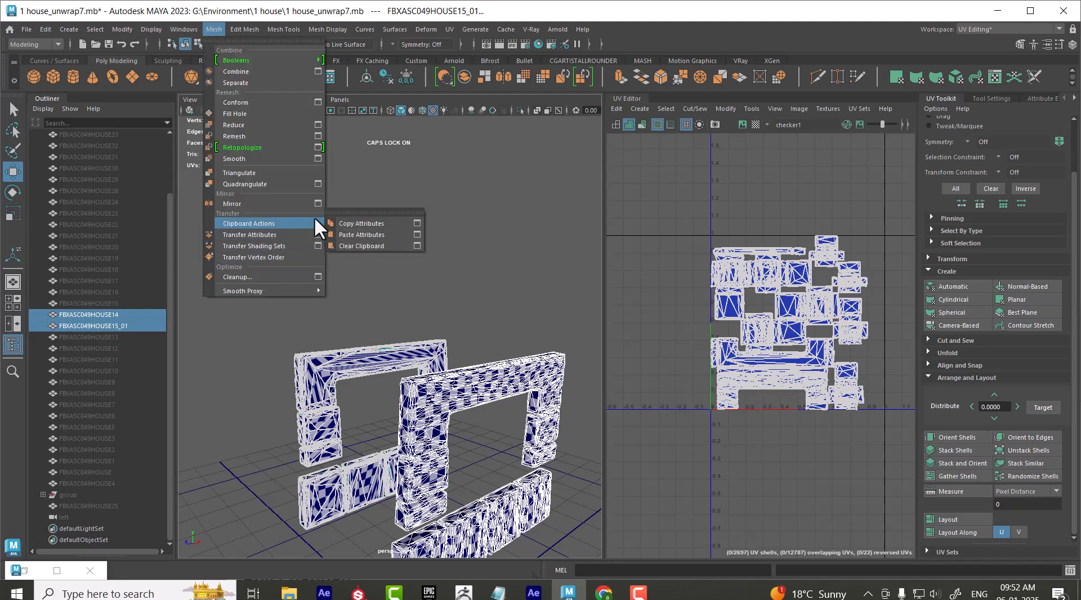
{"action": "left_click", "coordinate": [318, 235]}
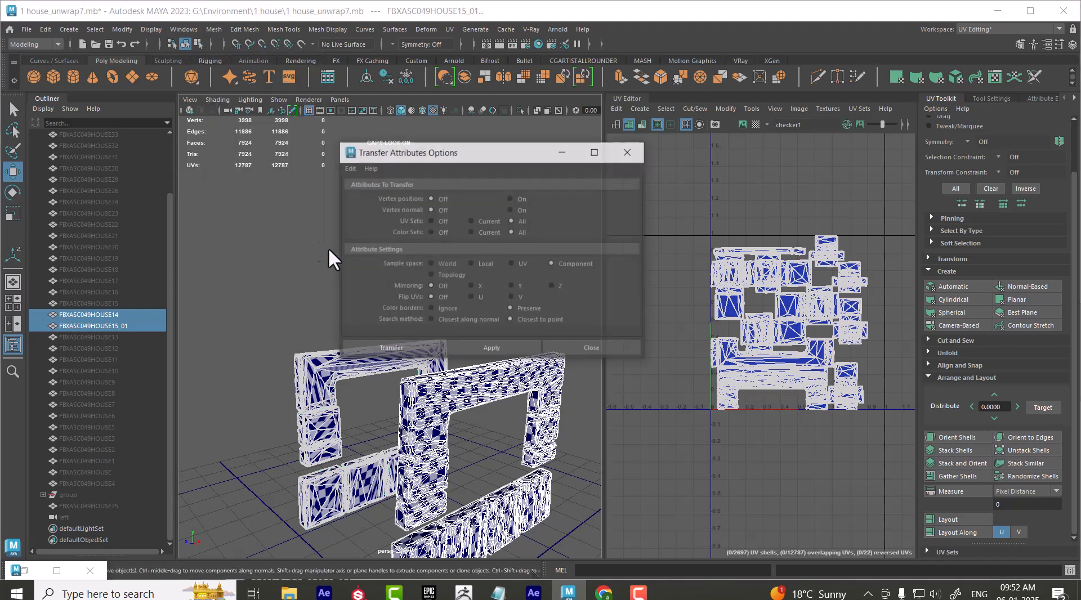
{"action": "left_click", "coordinate": [349, 168]}
{"action": "left_click", "coordinate": [521, 223]}
{"action": "left_click", "coordinate": [493, 348]}
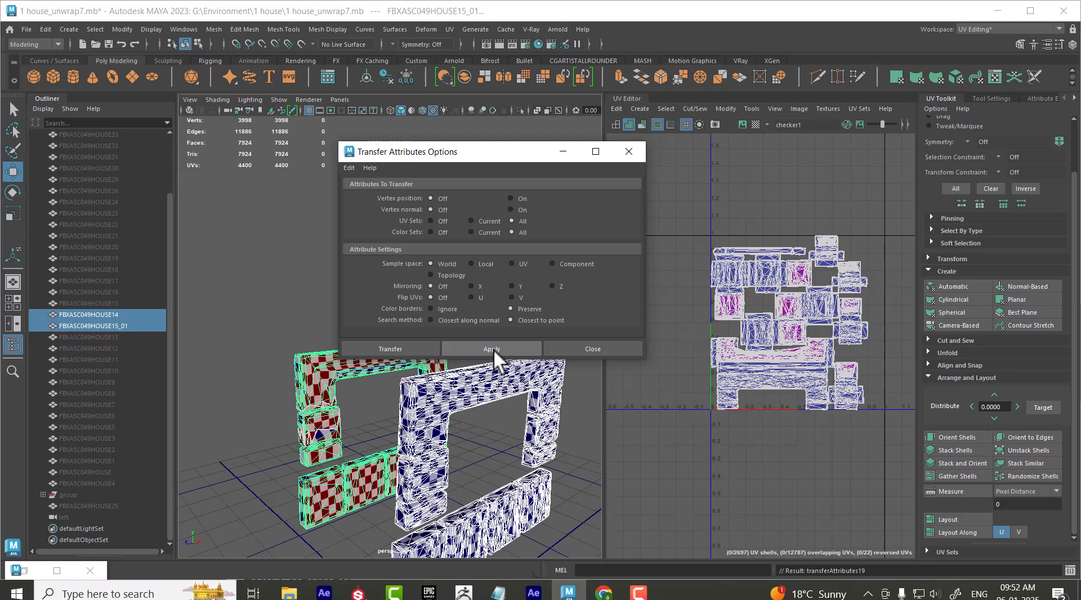
{"action": "left_click", "coordinate": [273, 493]}
{"action": "left_click_drag", "start_coordinate": [261, 460], "coordinate": [242, 501], "text": "alt"}
Try transferring vertex position, vertex normals and all UV sets to FBXASC049HOUSE15_01 with Component sample space, and undo it
{"action": "left_click", "coordinate": [448, 465]}
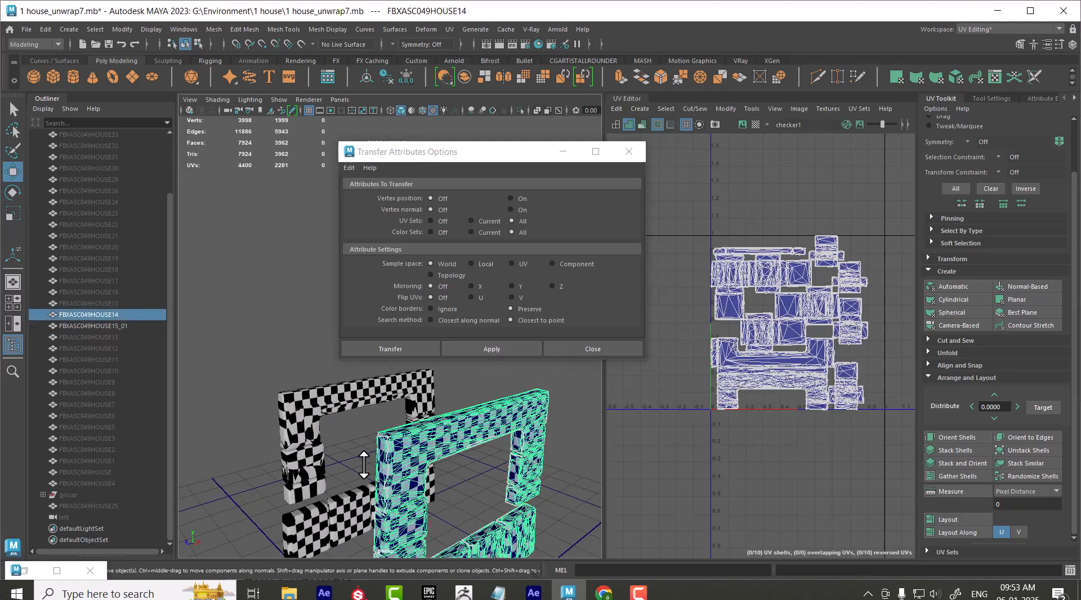
{"action": "left_click", "coordinate": [305, 413], "text": "shift"}
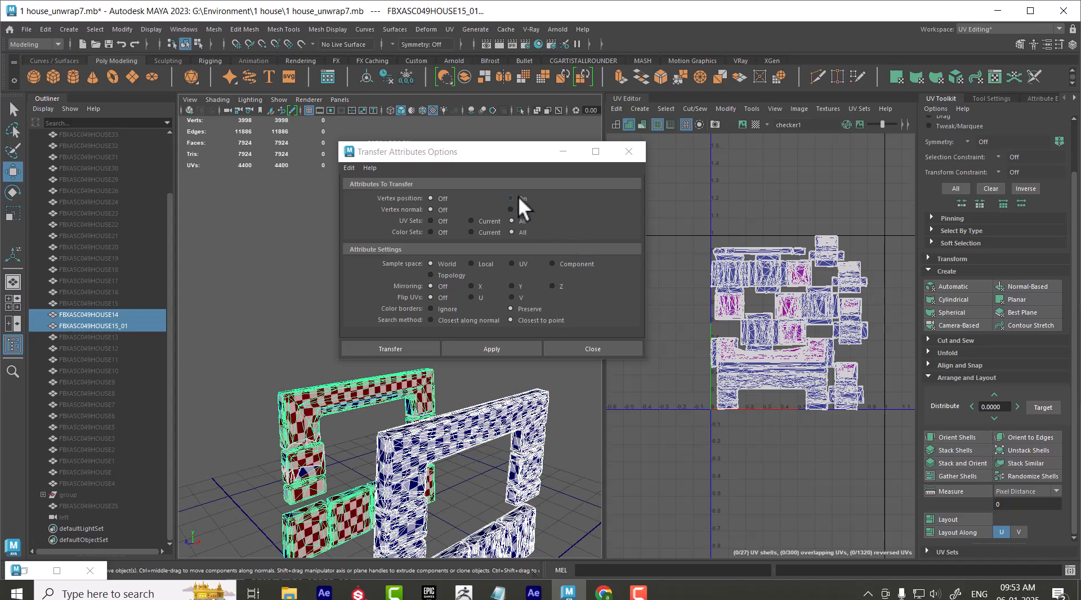
{"action": "left_click", "coordinate": [518, 198]}
{"action": "left_click", "coordinate": [570, 263]}
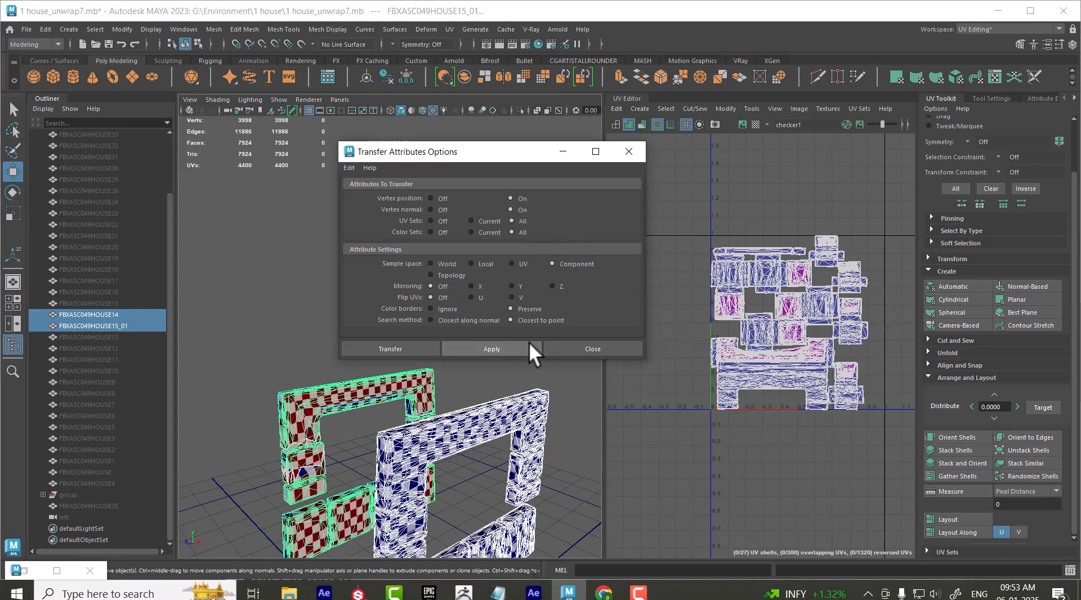
{"action": "left_click", "coordinate": [498, 344]}
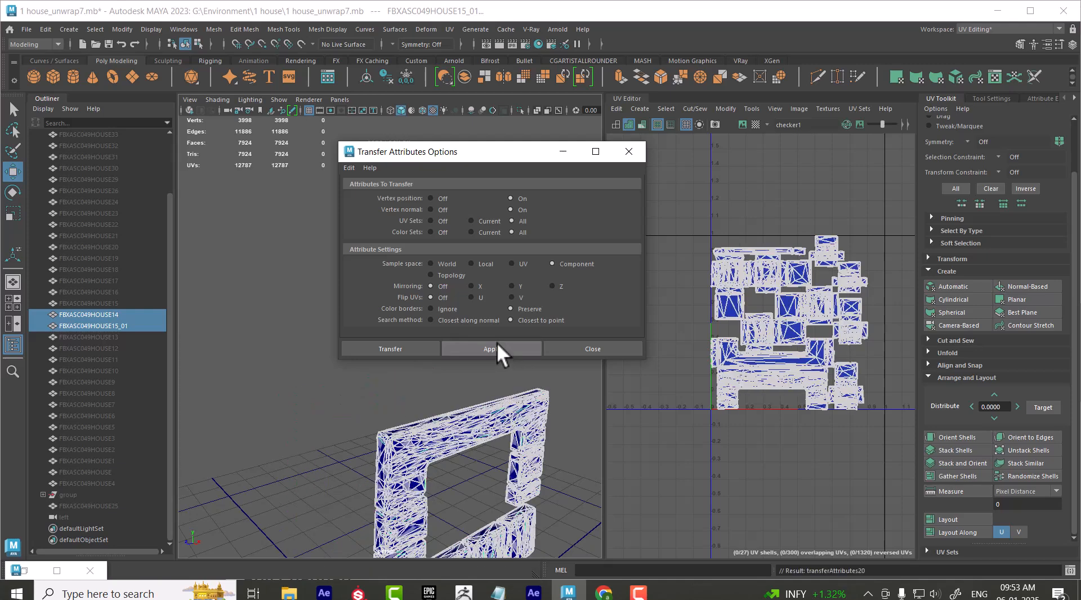
{"action": "left_click_drag", "start_coordinate": [480, 489], "coordinate": [546, 464], "text": "alt"}
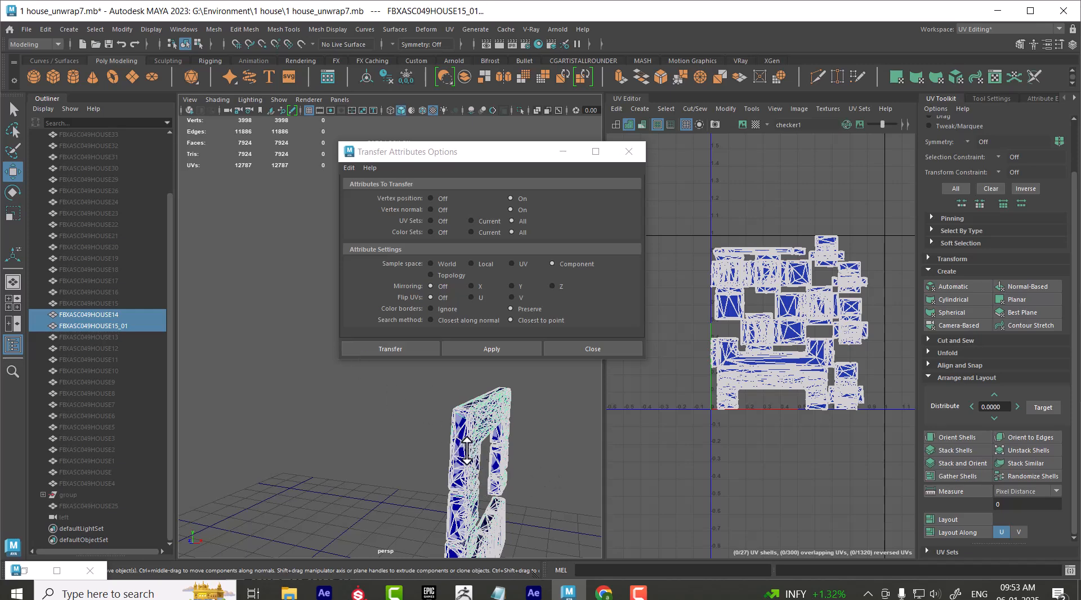
{"action": "key", "text": "ctrl+z"}
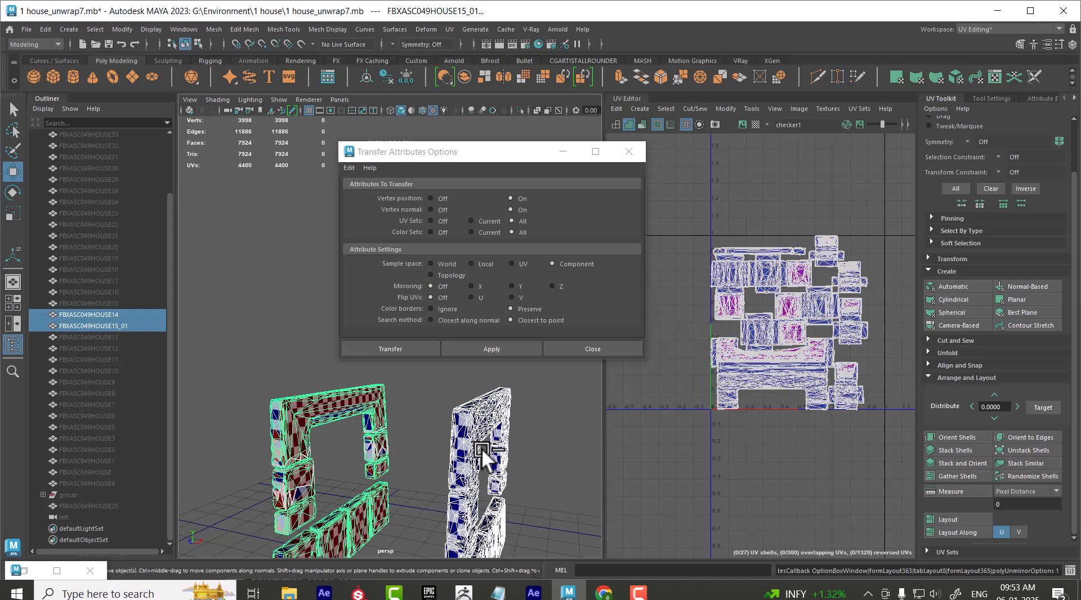
Reset the Transfer Attributes options, transfer all UV sets to FBXASC049HOUSE15_01 with UV sample space, and inspect both wall frames
{"action": "left_click", "coordinate": [349, 167]}
{"action": "left_click", "coordinate": [361, 188]}
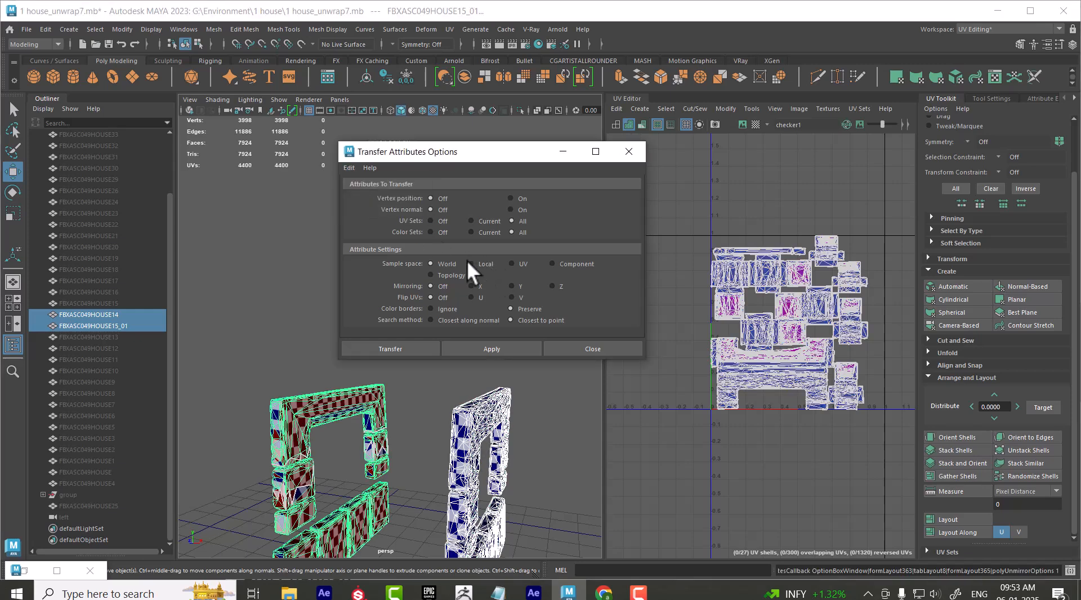
{"action": "left_click", "coordinate": [522, 263]}
{"action": "left_click", "coordinate": [507, 346]}
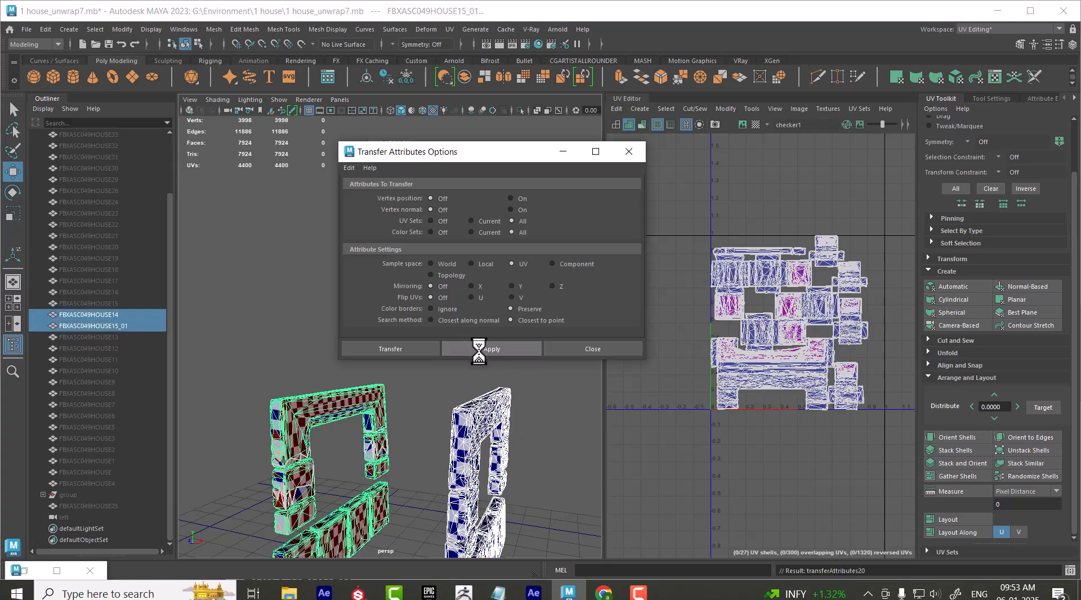
{"action": "left_click", "coordinate": [509, 459]}
{"action": "left_click", "coordinate": [478, 446]}
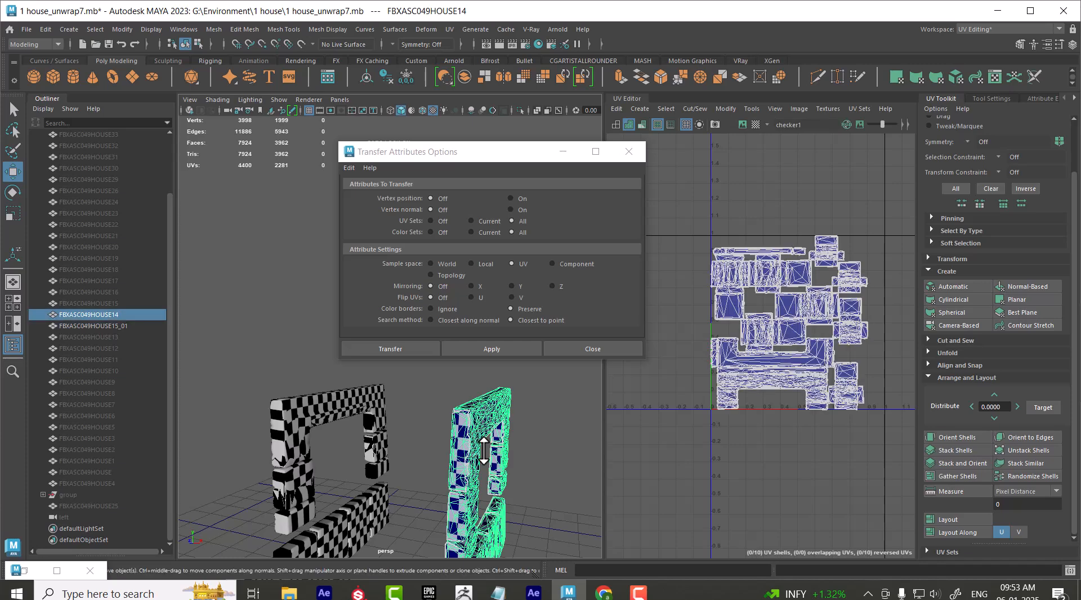
{"action": "left_click", "coordinate": [310, 414]}
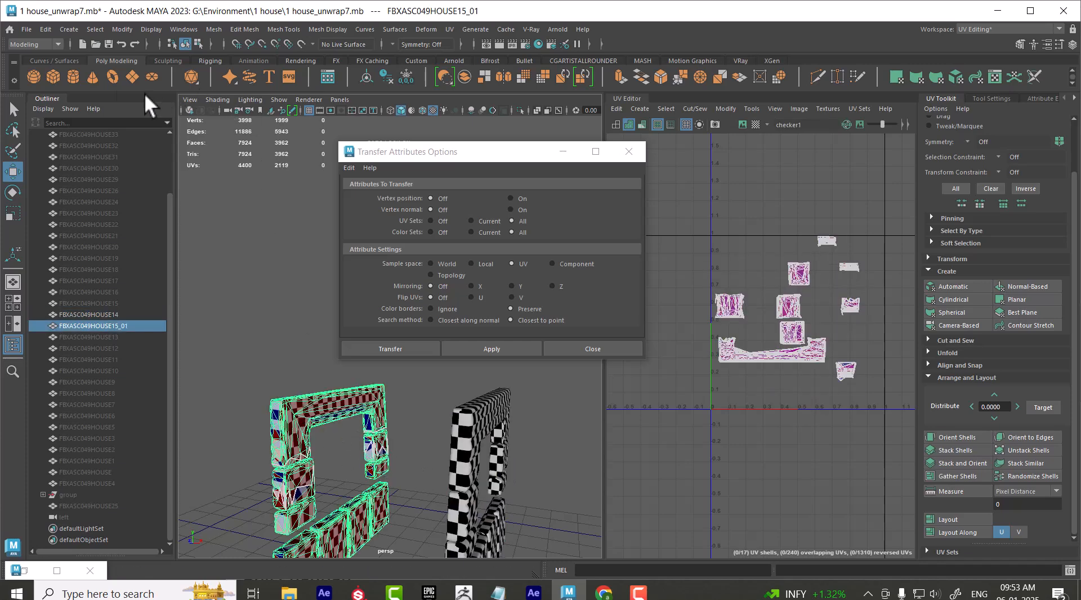
Delete the construction history of FBXASC049HOUSE15_01 and compare the checker pattern on both wall frames
{"action": "left_click", "coordinate": [49, 32]}
{"action": "mouse_move", "coordinate": [174, 166]}
{"action": "left_click", "coordinate": [206, 165]}
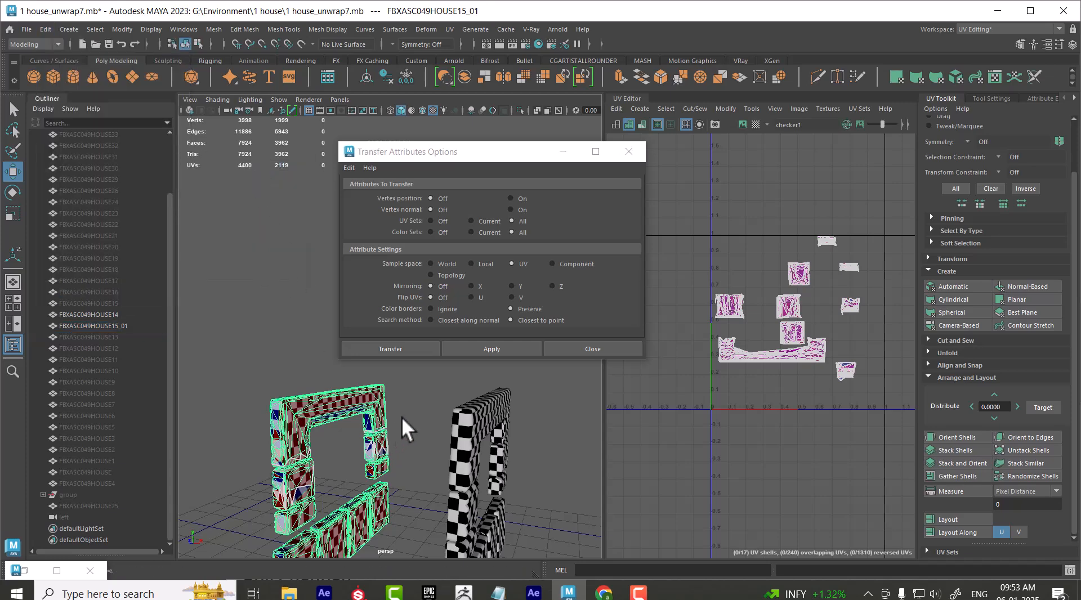
{"action": "scroll", "coordinate": [389, 440], "scroll_direction": "down", "scroll_amount": 8}
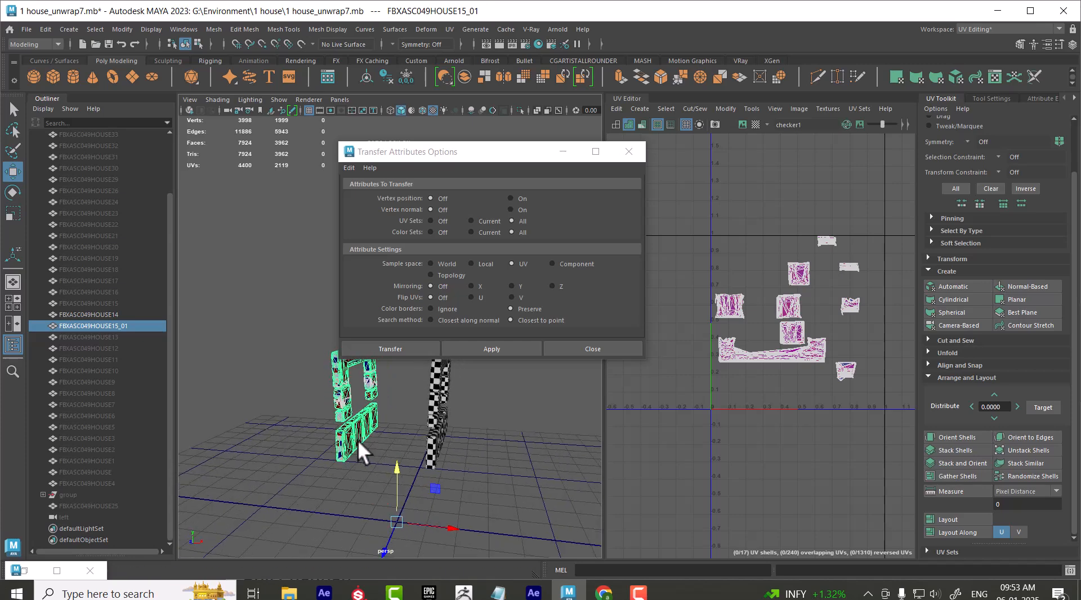
{"action": "scroll", "coordinate": [319, 428], "scroll_direction": "up", "scroll_amount": 6}
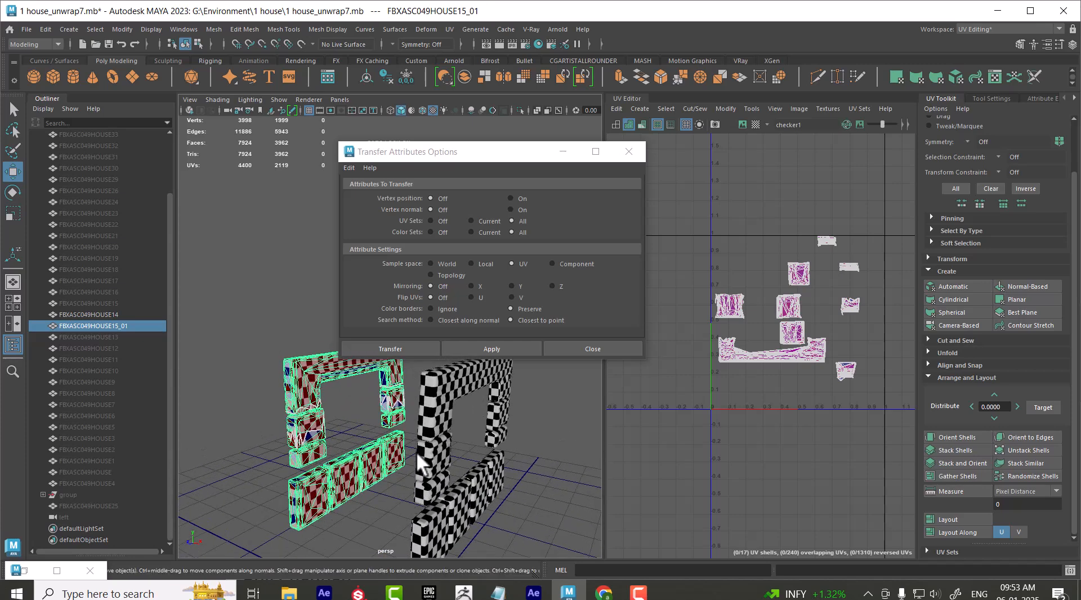
{"action": "left_click", "coordinate": [429, 434]}
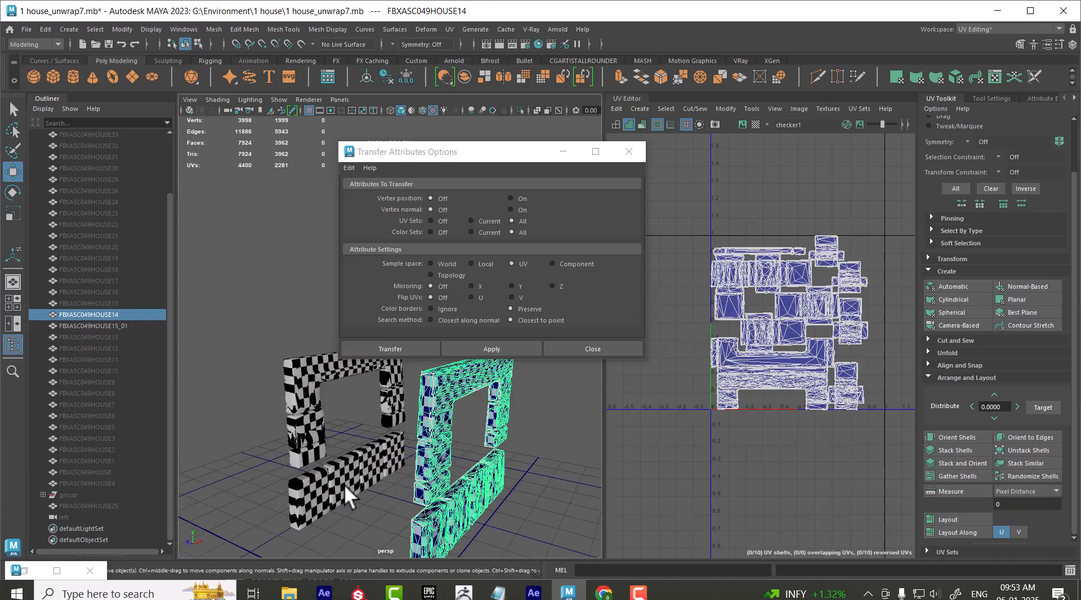
{"action": "left_click", "coordinate": [323, 495], "text": "shift"}
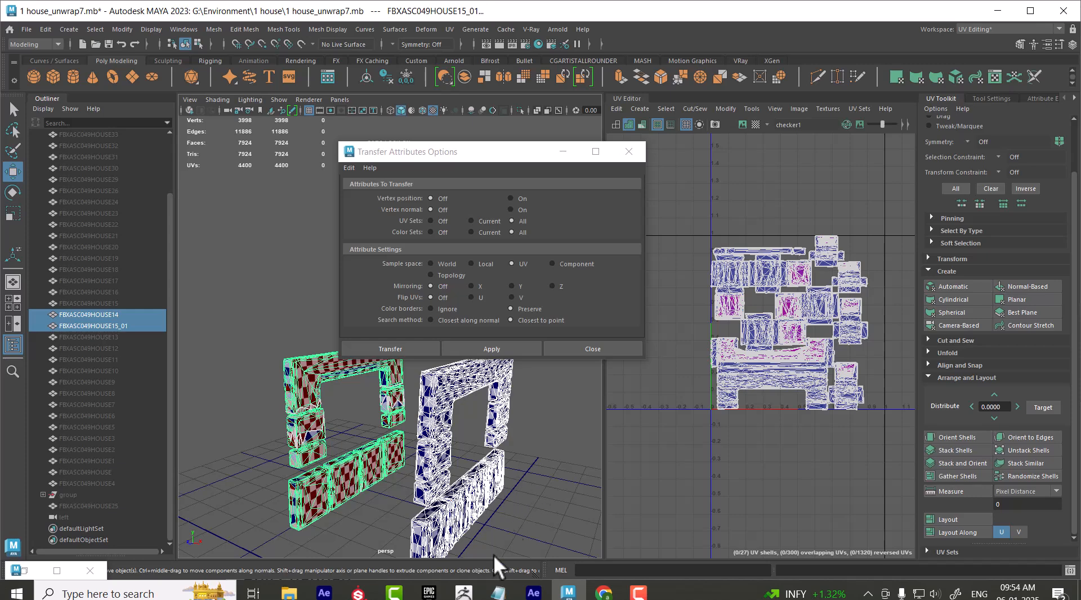
Assign the existing COLOR_CHECKER material to wall frame FBXASC049HOUSE14
{"action": "left_click", "coordinate": [404, 509]}
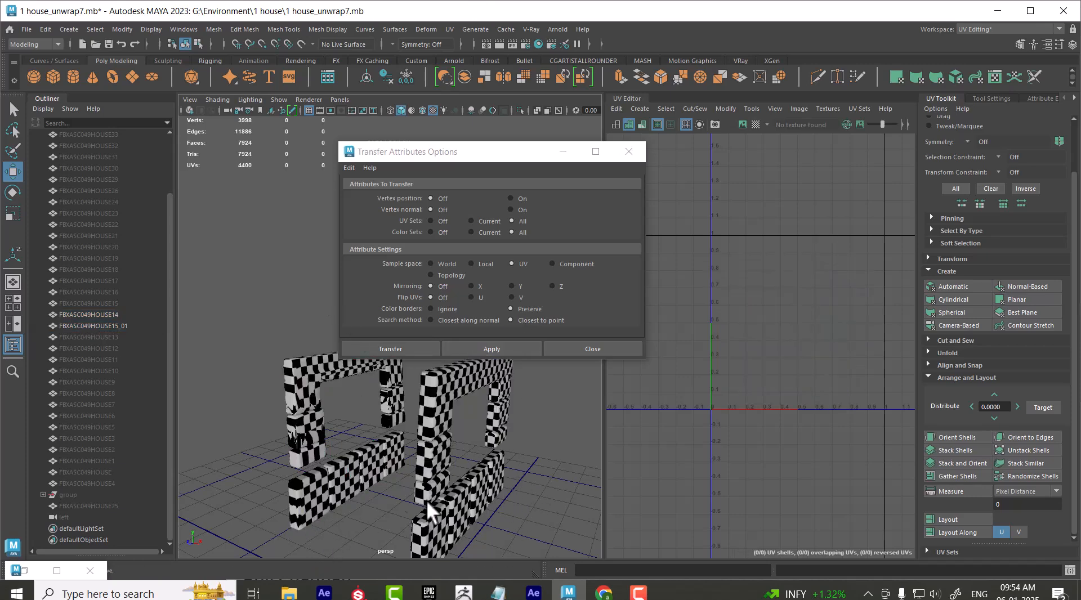
{"action": "left_click", "coordinate": [432, 462]}
{"action": "right_click", "coordinate": [432, 463]}
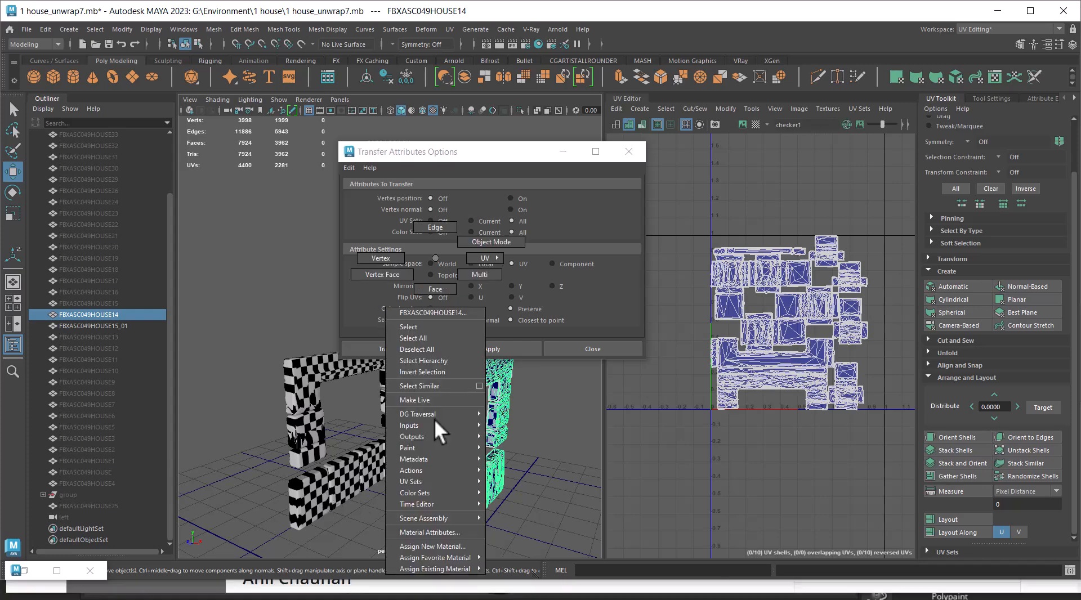
{"action": "mouse_move", "coordinate": [462, 569]}
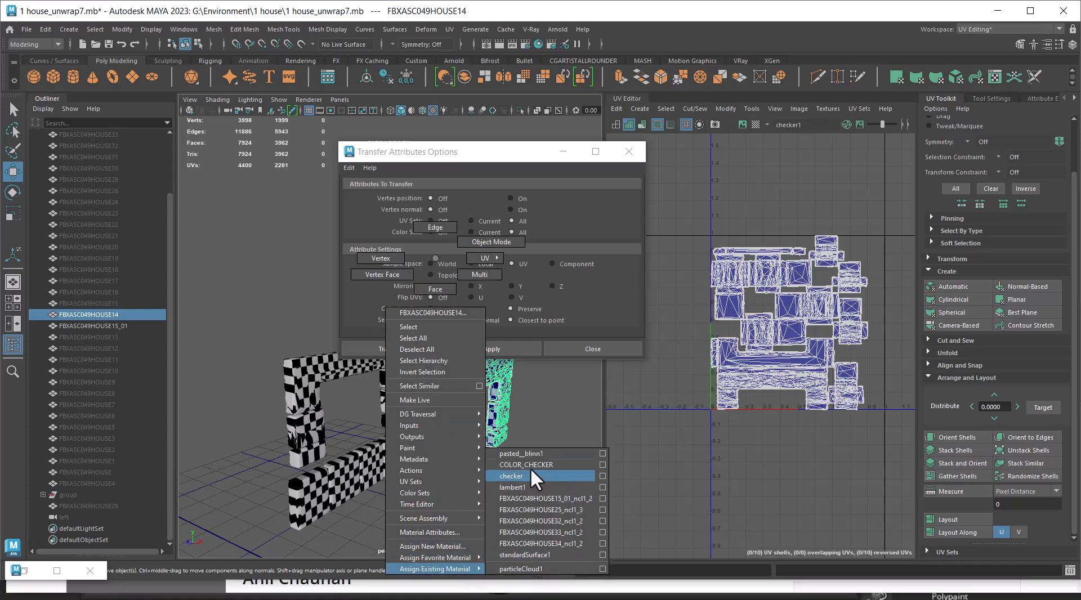
{"action": "left_click", "coordinate": [524, 476]}
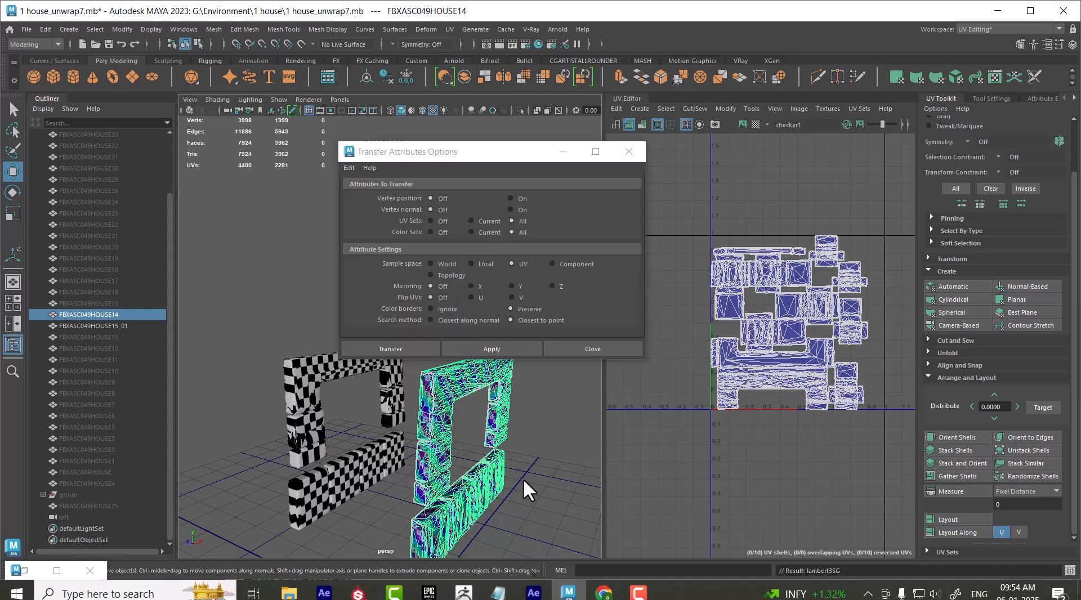
Delete the channels, non-particle expressions and assets by type from both wall frames
{"action": "left_click", "coordinate": [303, 413], "text": "shift"}
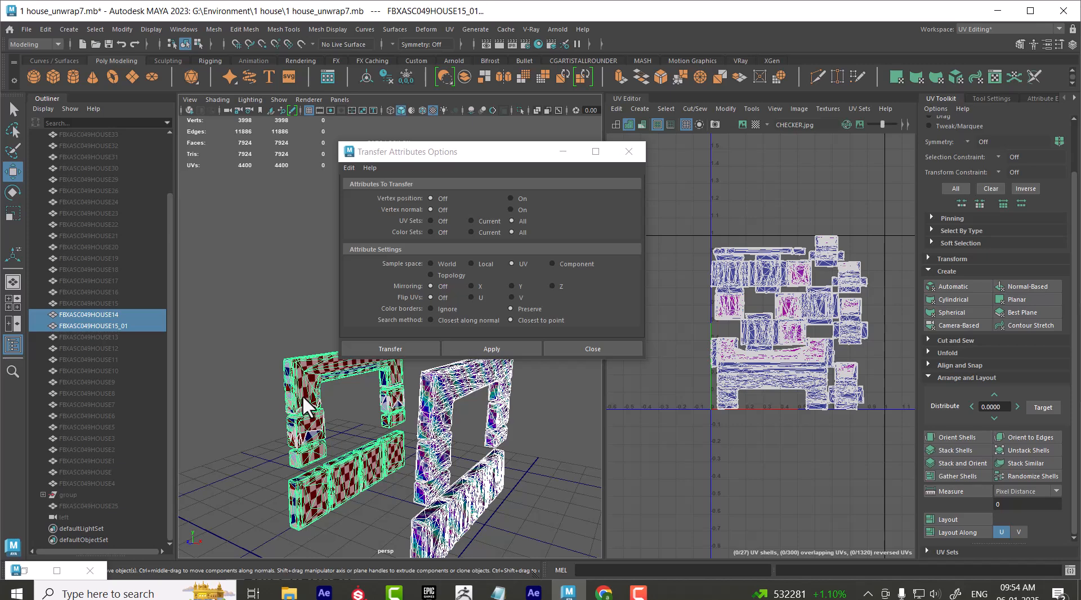
{"action": "left_click", "coordinate": [45, 29]}
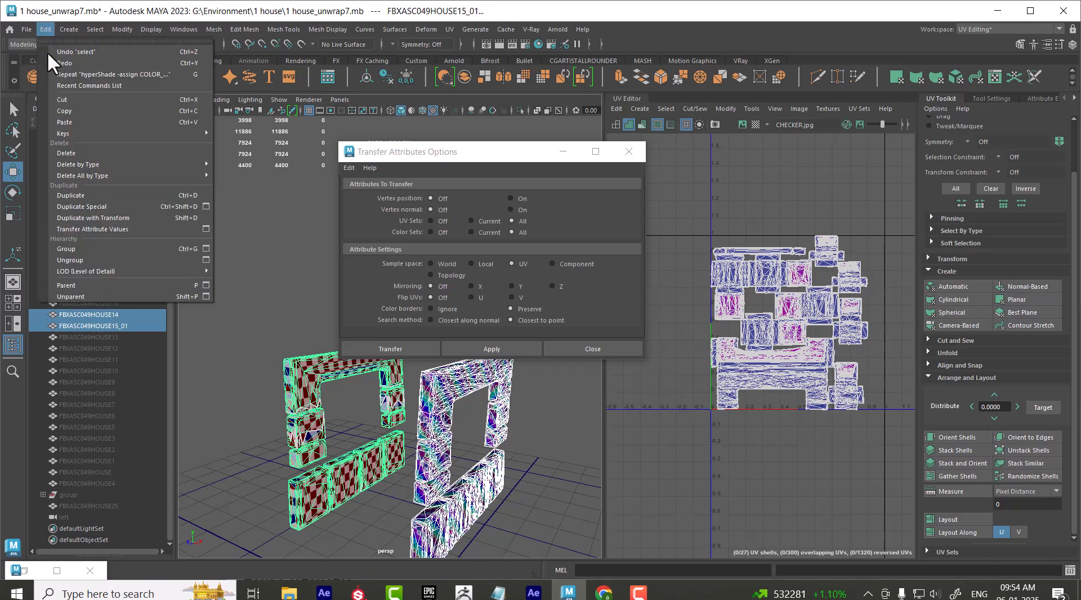
{"action": "mouse_move", "coordinate": [103, 163]}
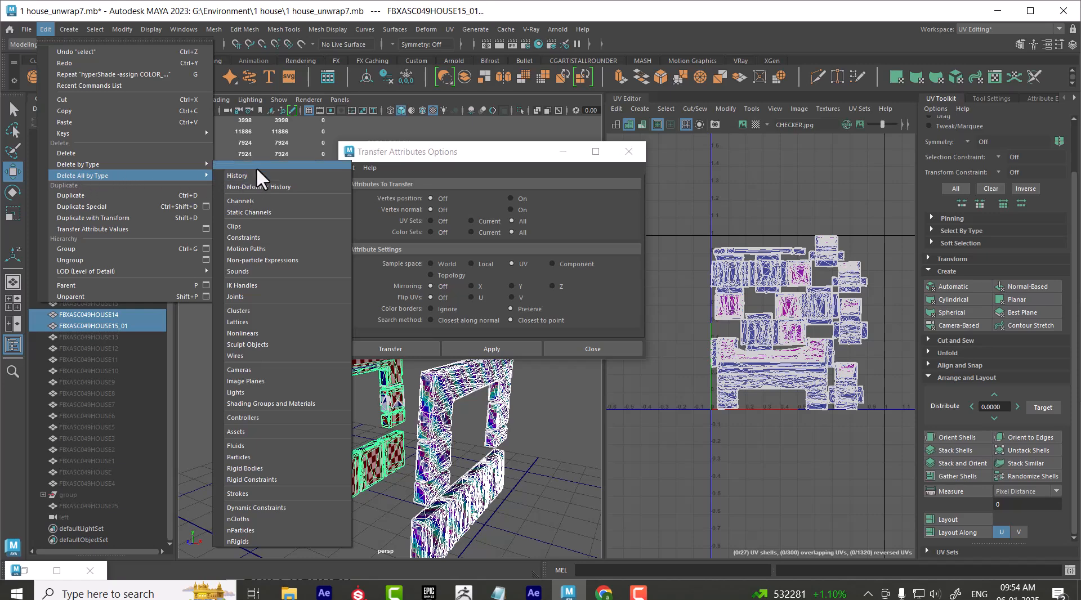
{"action": "mouse_move", "coordinate": [186, 165]}
{"action": "left_click", "coordinate": [250, 153]}
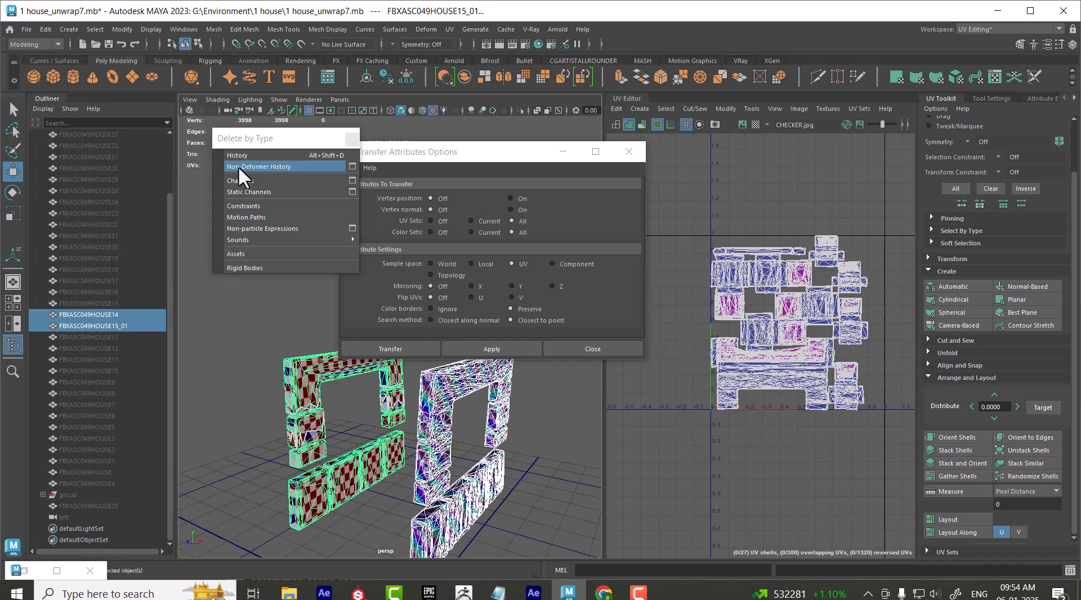
{"action": "left_click", "coordinate": [241, 180]}
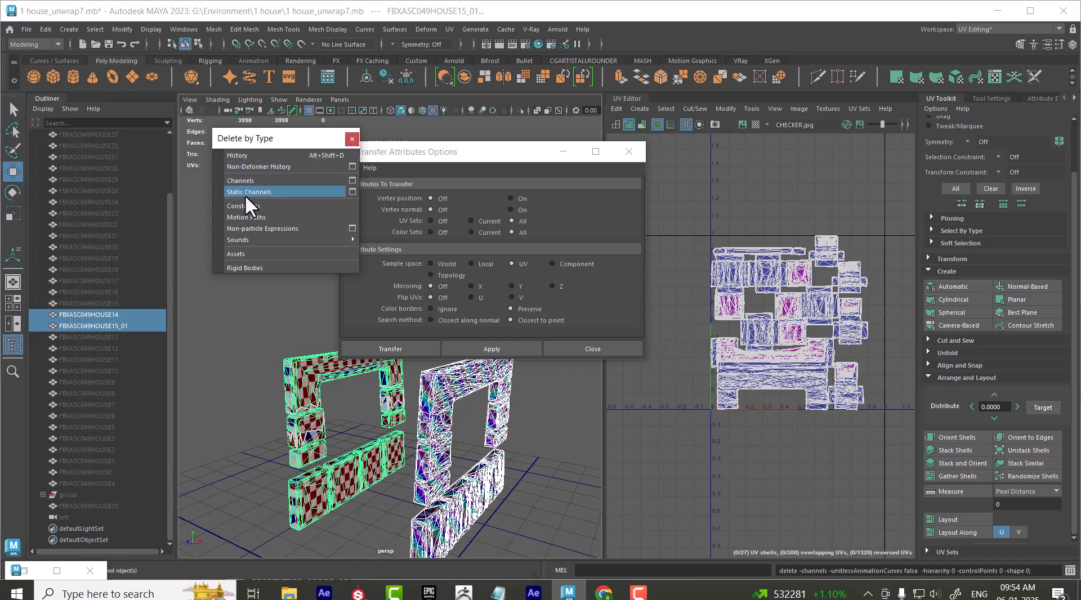
{"action": "left_click", "coordinate": [245, 227]}
{"action": "left_click", "coordinate": [242, 254]}
{"action": "left_click", "coordinate": [352, 138]}
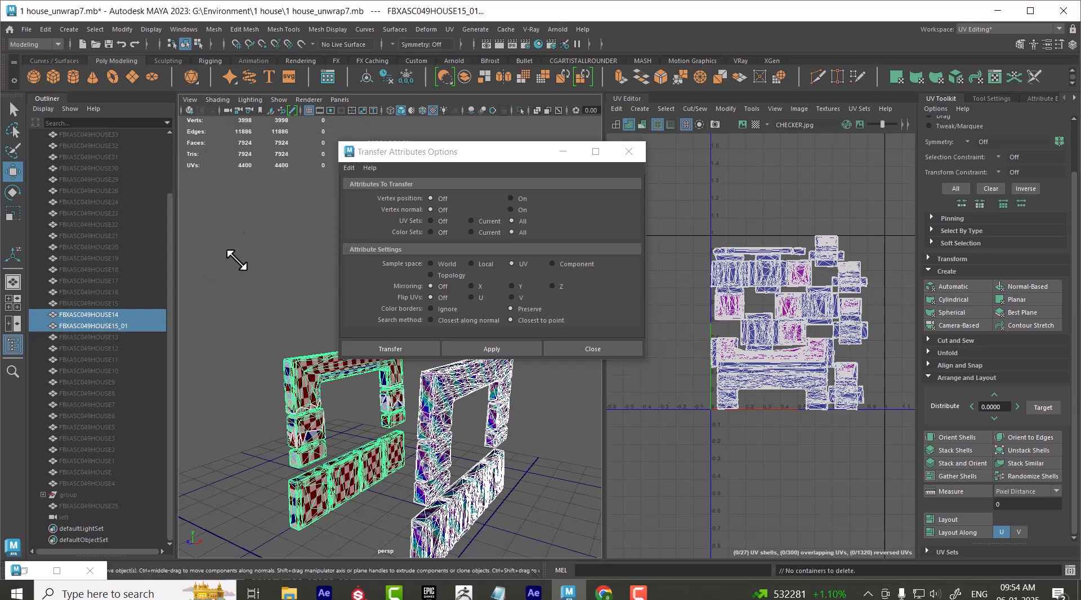
Try again to transfer all UV sets from FBXASC049HOUSE14 to FBXASC049HOUSE15_01 with UV sample space
{"action": "left_click", "coordinate": [270, 340]}
{"action": "left_click", "coordinate": [311, 387]}
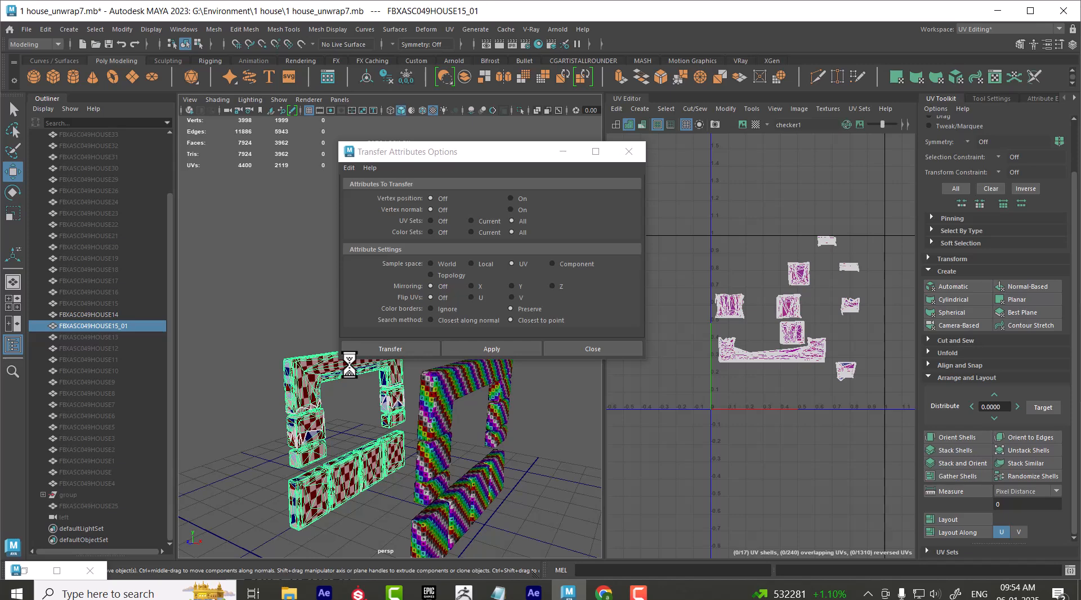
{"action": "left_click", "coordinate": [439, 397]}
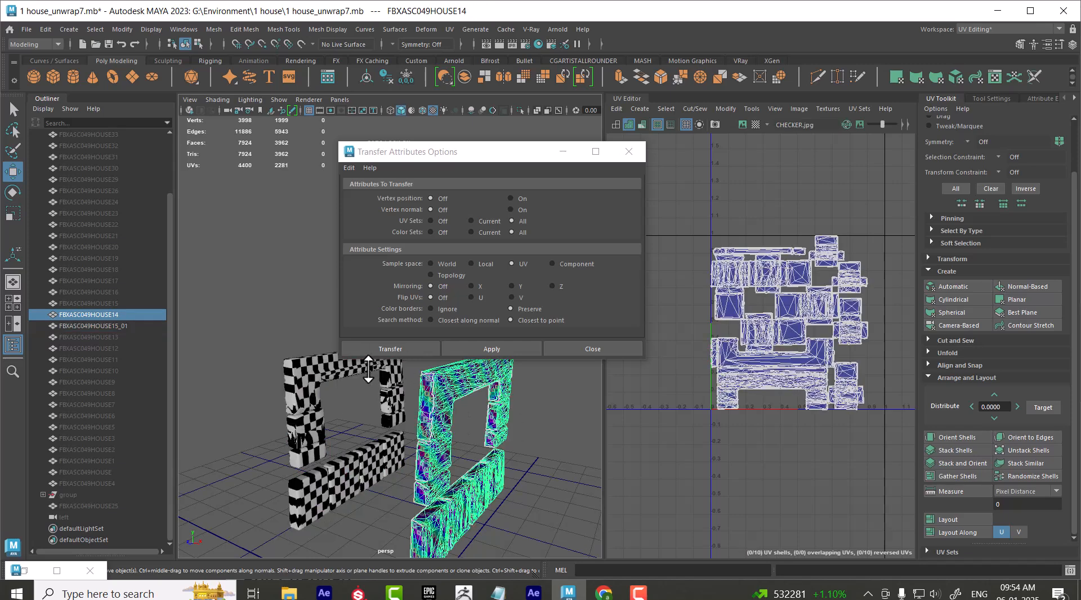
{"action": "left_click", "coordinate": [304, 361], "text": "shift"}
{"action": "left_click", "coordinate": [491, 348]}
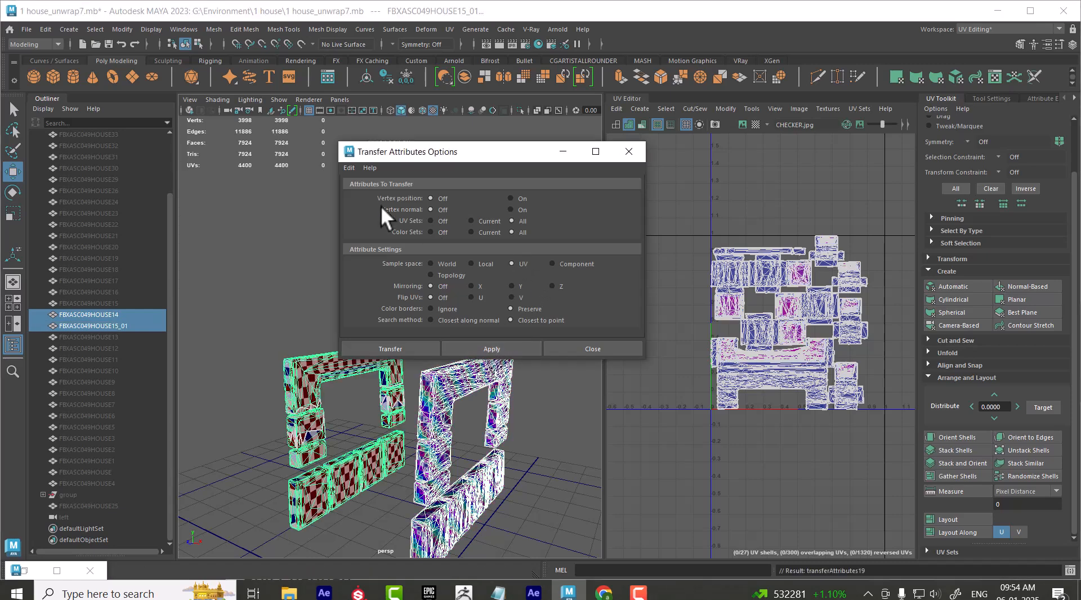
Transfer all UV sets to FBXASC049HOUSE15_01 with Component sample space and inspect its UV shells and the frame from several angles
{"action": "left_click", "coordinate": [552, 264]}
{"action": "left_click", "coordinate": [487, 345]}
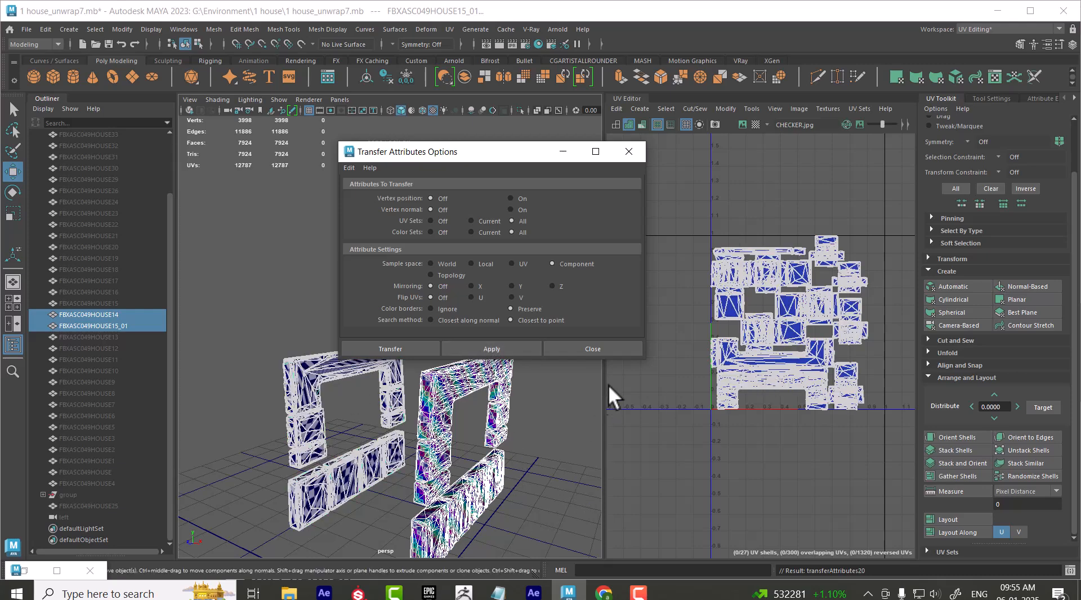
{"action": "left_click", "coordinate": [611, 350]}
{"action": "left_click", "coordinate": [345, 381]}
{"action": "left_click", "coordinate": [291, 381]}
{"action": "scroll", "coordinate": [754, 371], "scroll_direction": "up", "scroll_amount": 5}
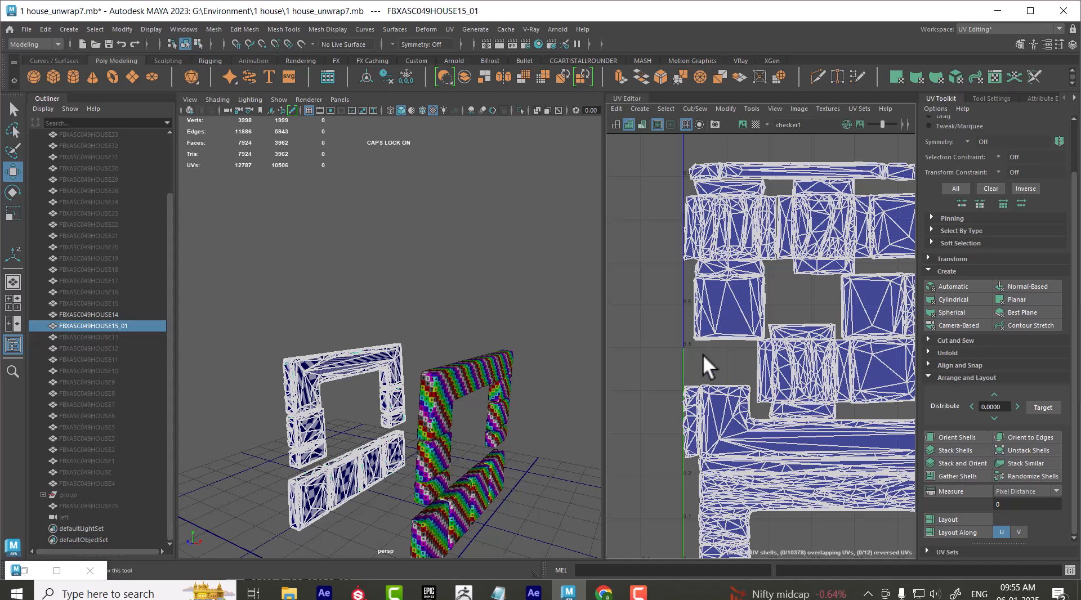
{"action": "right_click_drag", "start_coordinate": [406, 359], "coordinate": [454, 315], "text": "alt"}
{"action": "left_click_drag", "start_coordinate": [454, 316], "coordinate": [443, 275], "text": "alt"}
{"action": "right_click_drag", "start_coordinate": [444, 275], "coordinate": [472, 382], "text": "alt"}
{"action": "left_click_drag", "start_coordinate": [473, 381], "coordinate": [593, 456], "text": "alt"}
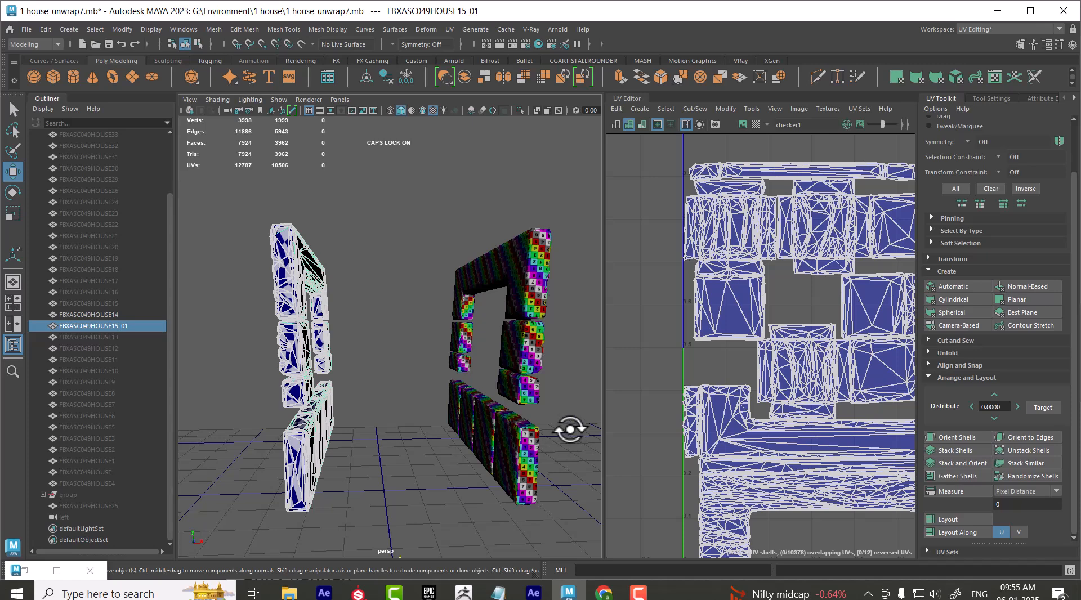
Delete the opposite wall frame FBXASC049HOUSE15_01
{"action": "left_click", "coordinate": [569, 485]}
{"action": "left_click", "coordinate": [321, 386]}
{"action": "mouse_move", "coordinate": [381, 357]}
{"action": "left_mouse_down", "text": "alt"}
{"action": "mouse_move", "coordinate": [415, 410]}
{"action": "mouse_move", "coordinate": [397, 364]}
{"action": "left_mouse_up", "text": "alt"}
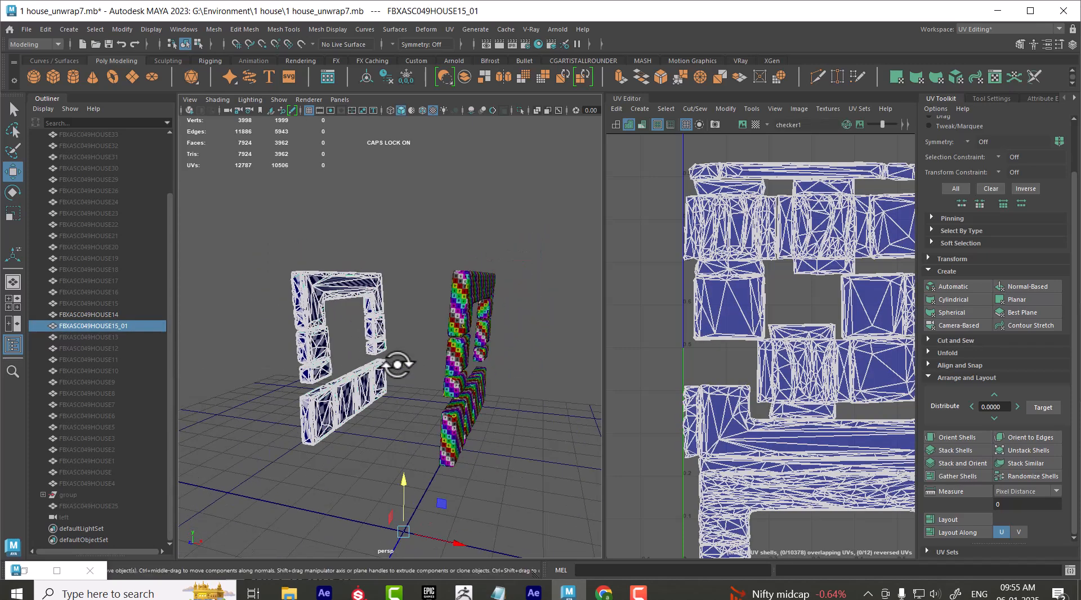
{"action": "key", "text": "Delete"}
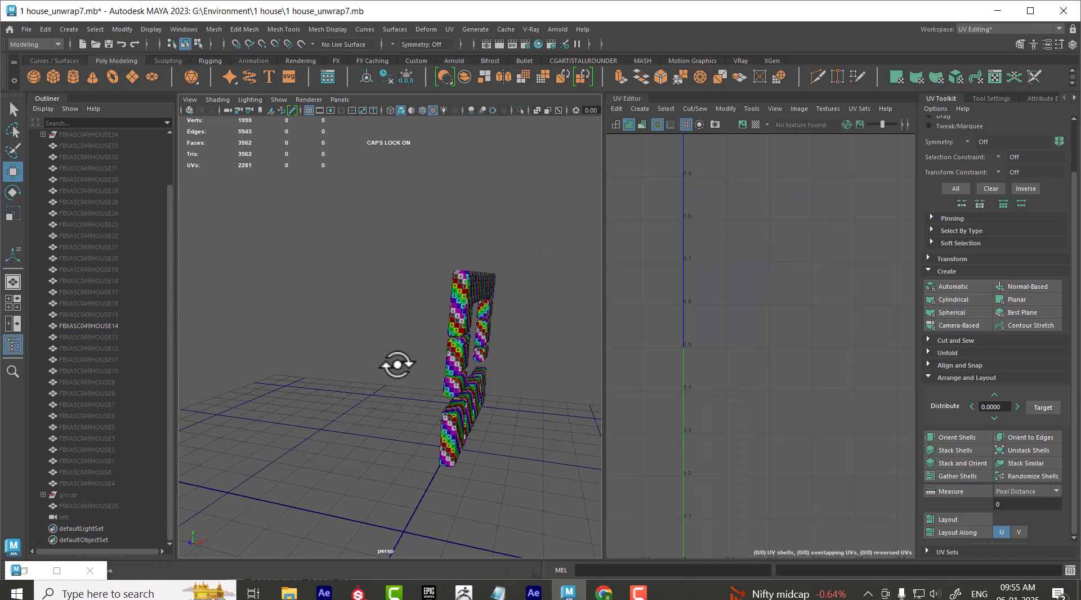
Duplicate FBXASC049HOUSE14 to the opposite side using reset Duplicate Special options with the X scale set to -1
{"action": "left_click", "coordinate": [466, 361]}
{"action": "left_click", "coordinate": [46, 30]}
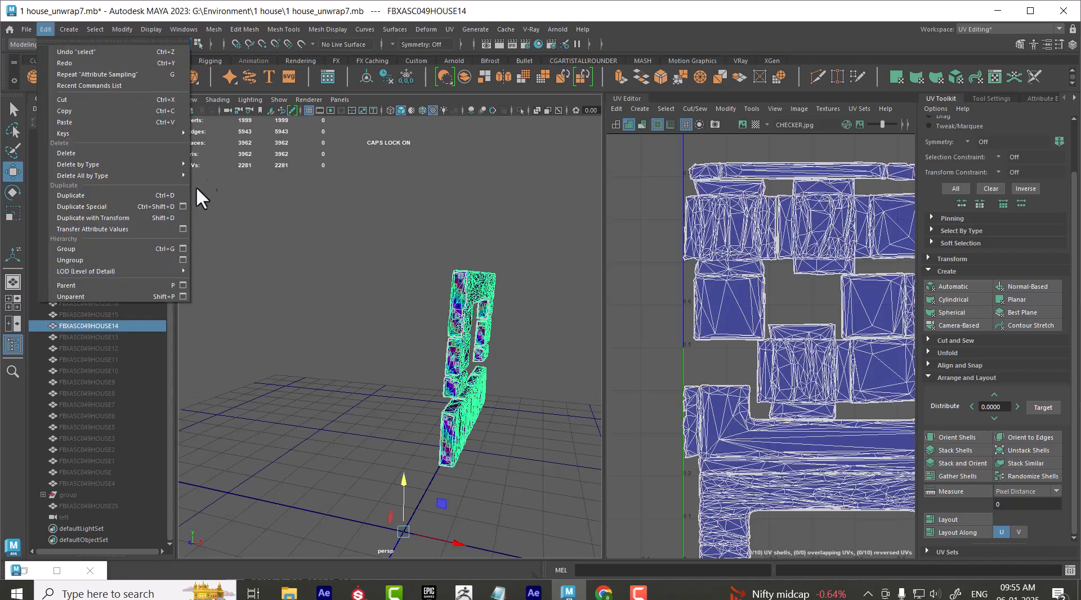
{"action": "left_click", "coordinate": [183, 207]}
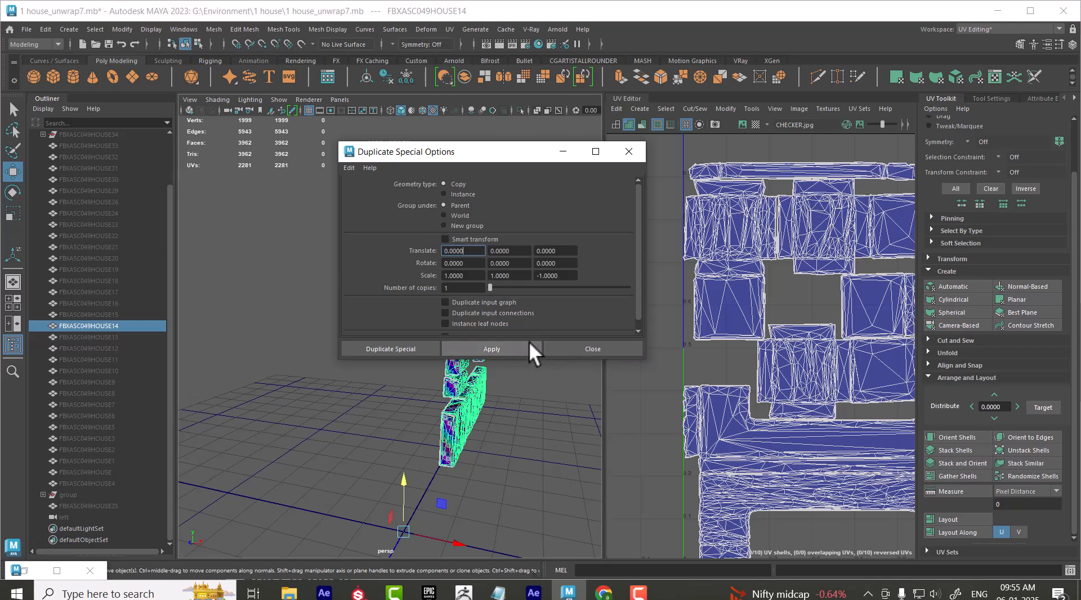
{"action": "left_click", "coordinate": [350, 168]}
{"action": "left_click", "coordinate": [357, 190]}
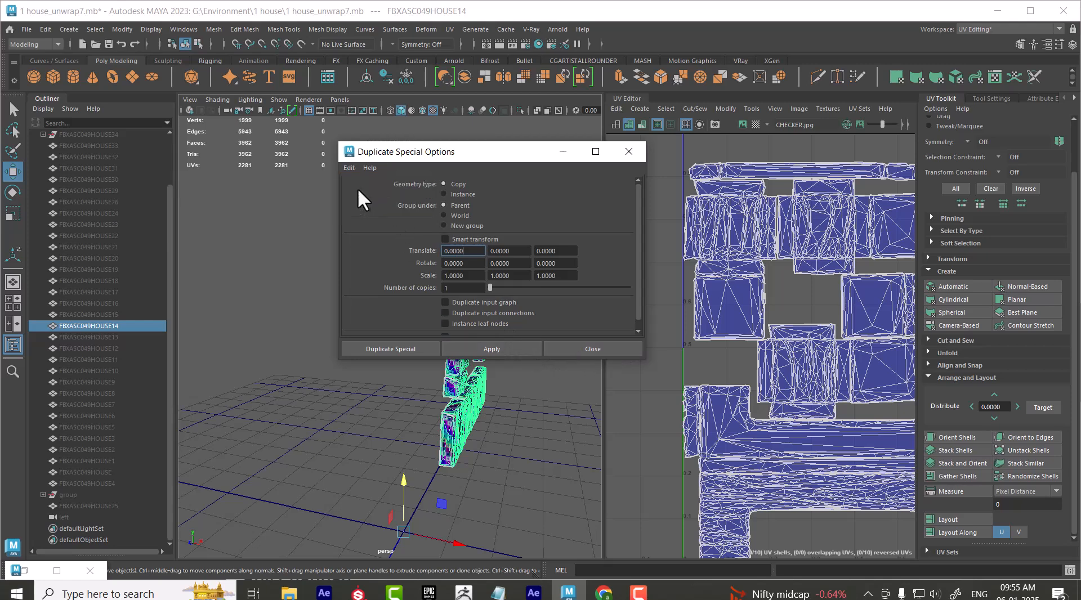
{"action": "left_click_drag", "start_coordinate": [524, 485], "coordinate": [429, 508], "text": "alt"}
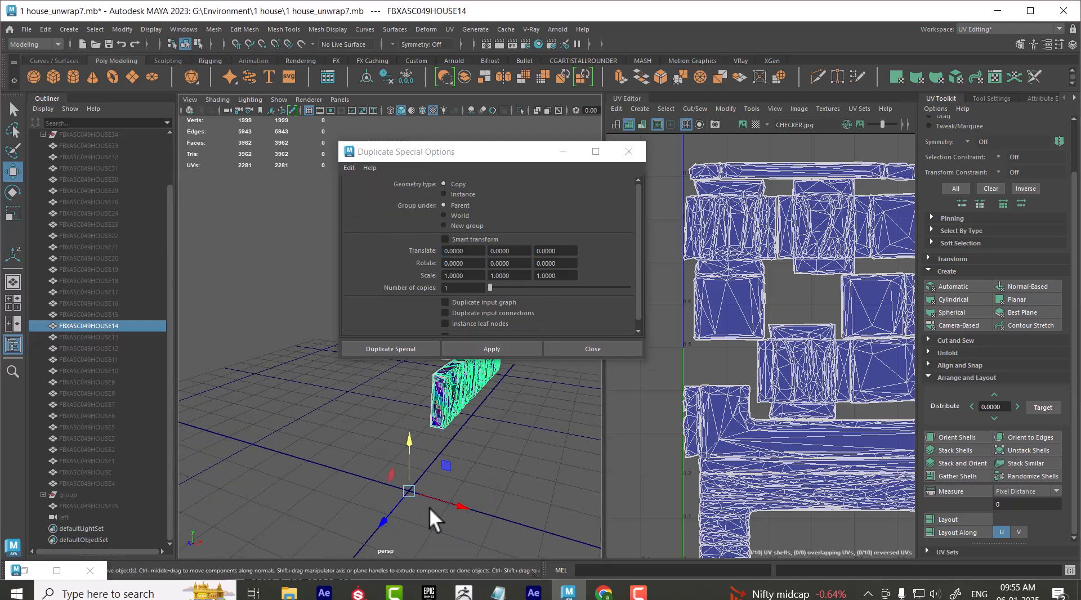
{"action": "left_click", "coordinate": [447, 284]}
{"action": "type", "text": "-"}
{"action": "left_click", "coordinate": [494, 349]}
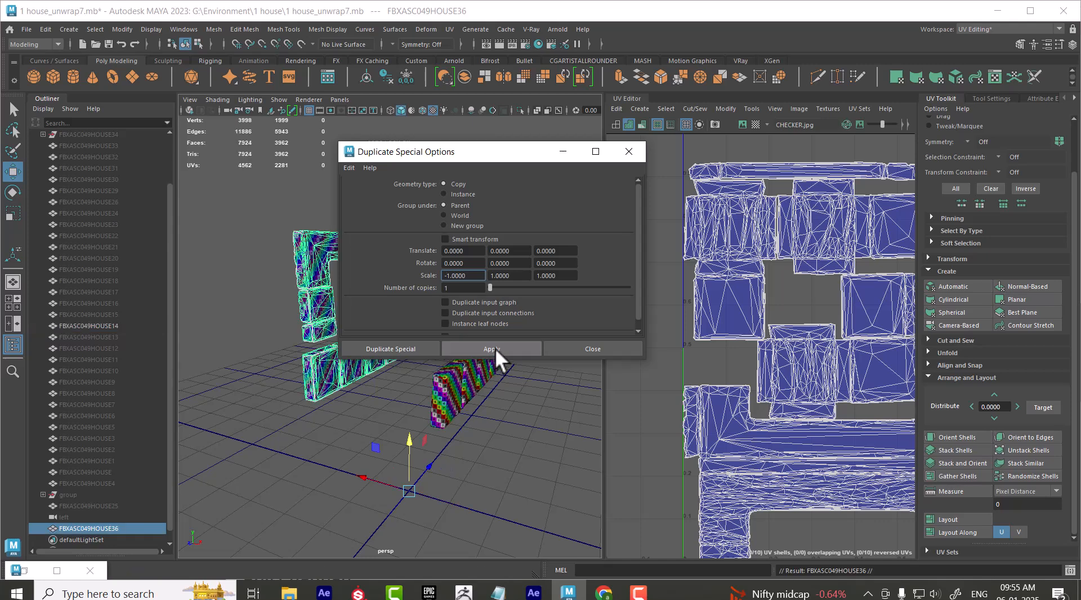
{"action": "left_click", "coordinate": [592, 349]}
Compare the colored checker pattern on the original and mirrored wall frames, and select both frames
{"action": "left_click", "coordinate": [519, 479]}
{"action": "left_click_drag", "start_coordinate": [519, 478], "coordinate": [474, 467], "text": "alt"}
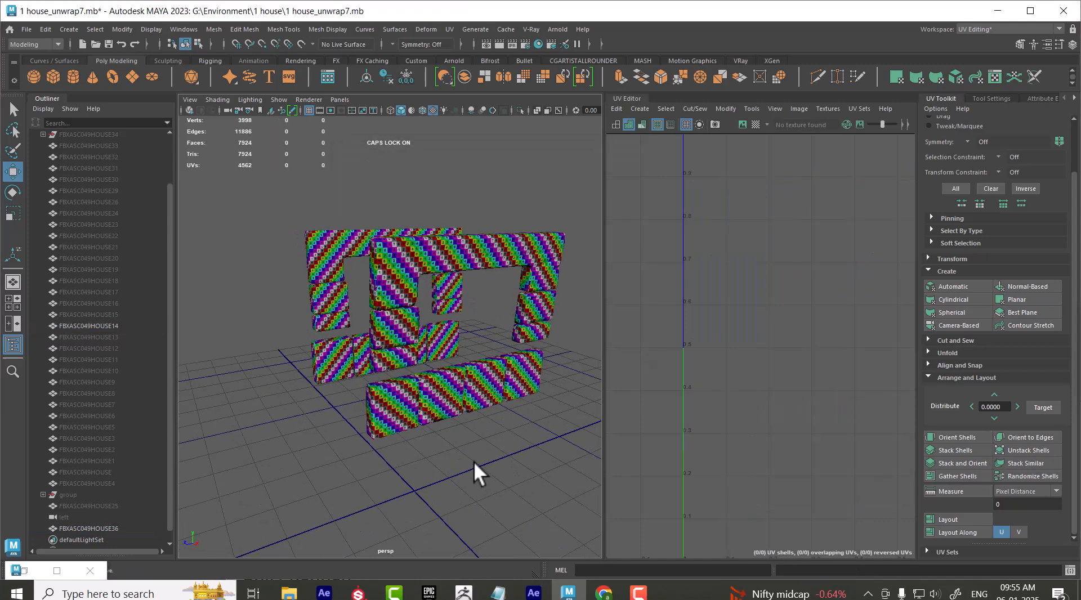
{"action": "left_click", "coordinate": [453, 423]}
{"action": "left_click", "coordinate": [319, 350], "text": "shift"}
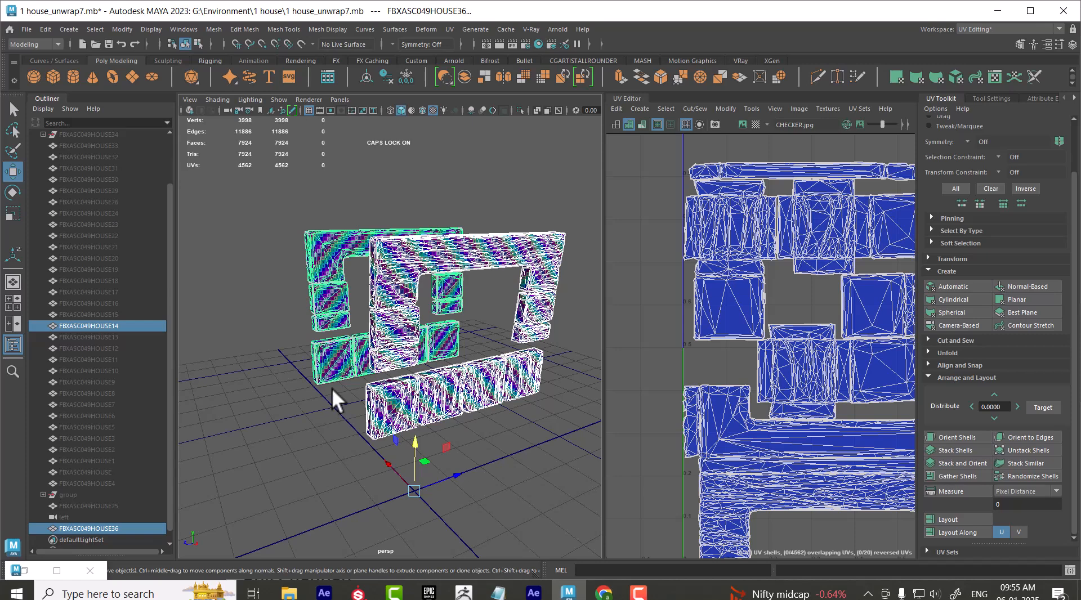
{"action": "left_click_drag", "start_coordinate": [458, 410], "coordinate": [519, 404], "text": "alt"}
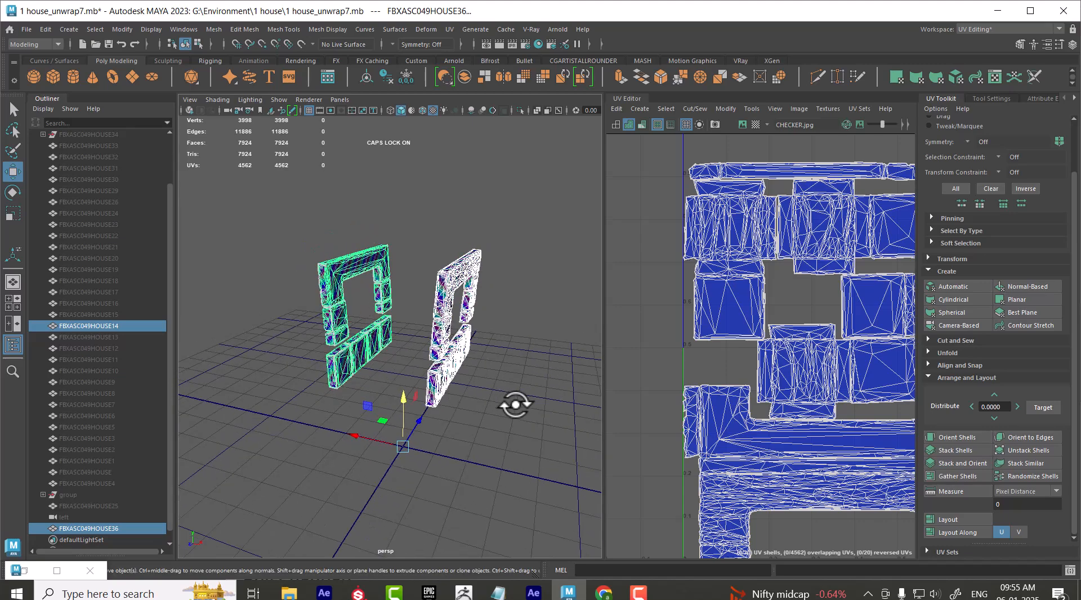
Select the wall frame FBXASC049HOUSE14 and examine its UV shells and checker pattern beside the mirrored frame
{"action": "left_click", "coordinate": [455, 289]}
{"action": "left_click", "coordinate": [525, 410]}
{"action": "left_click", "coordinate": [446, 373]}
{"action": "right_click_drag", "start_coordinate": [764, 392], "coordinate": [686, 301], "text": "alt"}
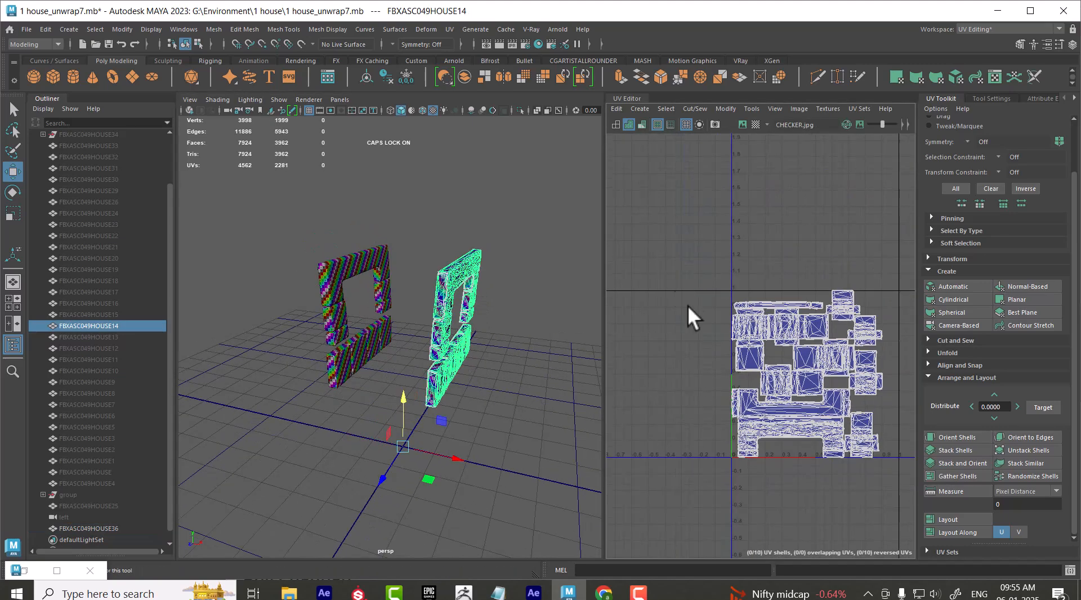
{"action": "middle_click_drag", "start_coordinate": [721, 361], "coordinate": [605, 316], "text": "alt"}
{"action": "left_click_drag", "start_coordinate": [478, 318], "coordinate": [455, 316], "text": "alt"}
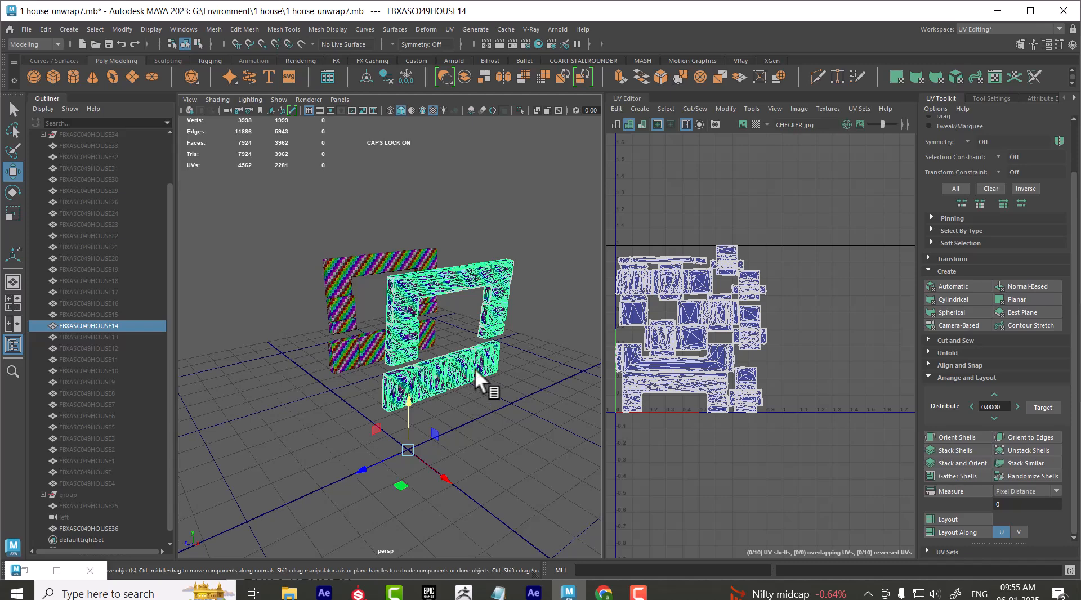
Unhide all the house objects and assign the colored numbered checker material to every one of them
{"action": "key", "text": "ctrl+shift+h"}
{"action": "scroll", "coordinate": [457, 379], "scroll_direction": "down", "scroll_amount": 5}
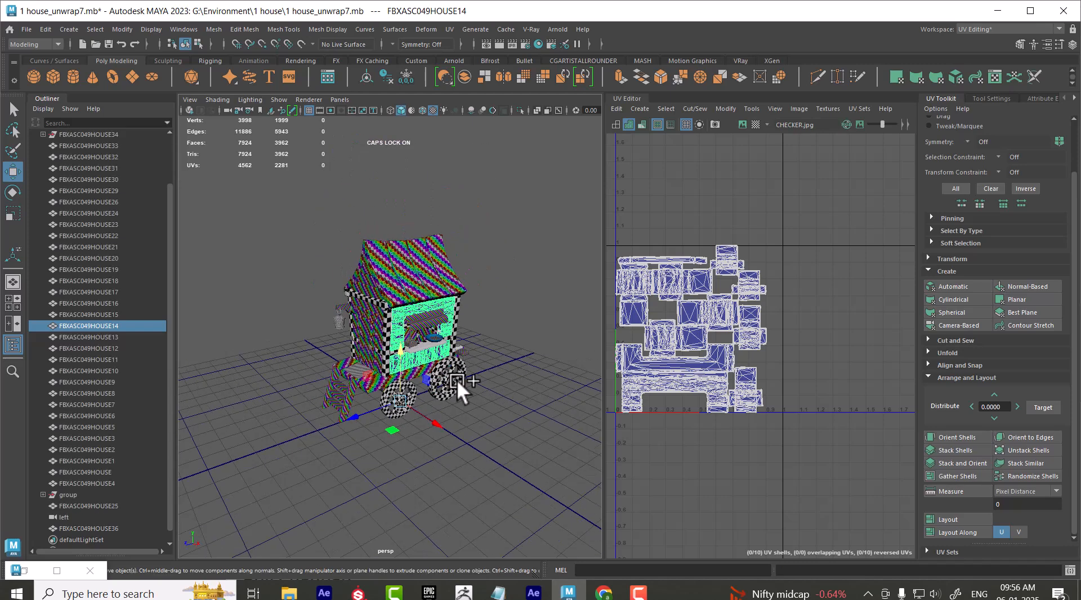
{"action": "key", "text": "ctrl+shift+a"}
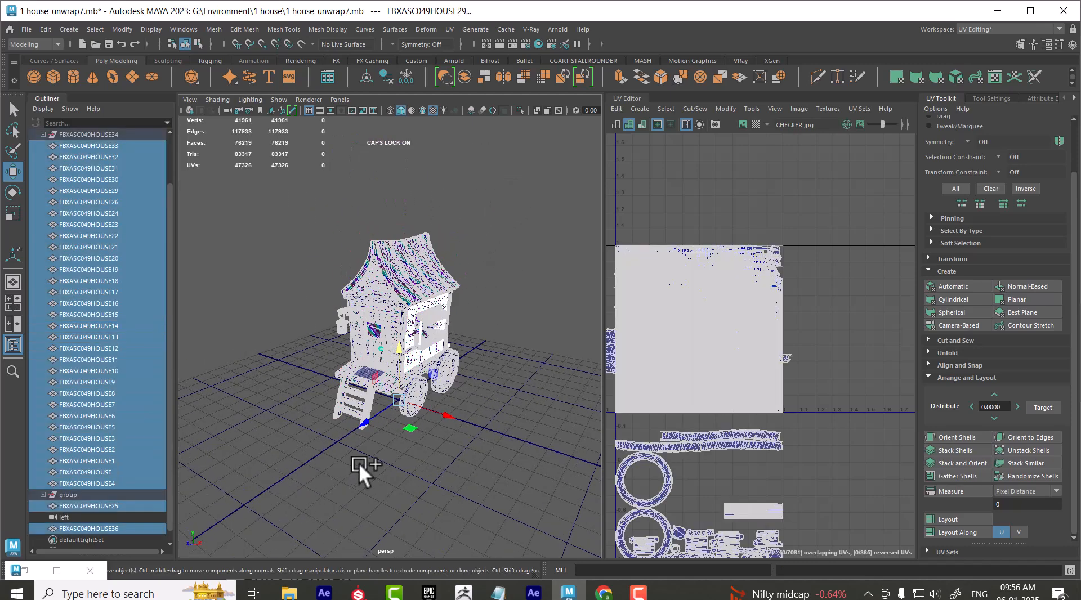
{"action": "scroll", "coordinate": [439, 389], "scroll_direction": "up", "scroll_amount": 5}
{"action": "right_click_drag", "start_coordinate": [410, 236], "coordinate": [534, 465]}
{"action": "left_click", "coordinate": [508, 474]}
{"action": "left_click_drag", "start_coordinate": [508, 475], "coordinate": [509, 452], "text": "alt"}
{"action": "scroll", "coordinate": [462, 430], "scroll_direction": "up", "scroll_amount": 4}
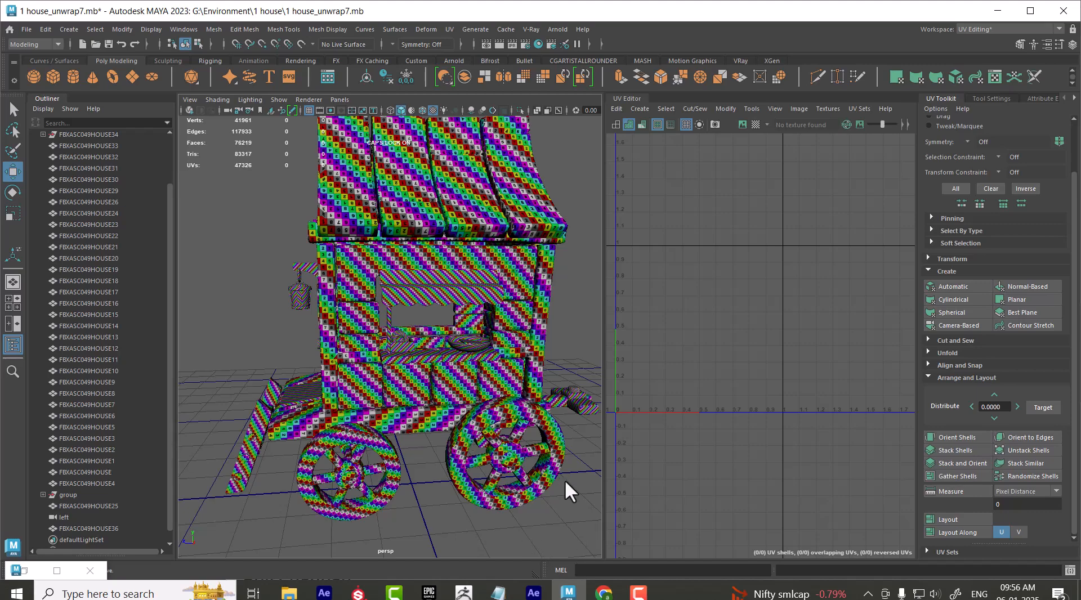
Examine the checker pattern across the whole house in full-screen view, covering the side wall, roof and wheels
{"action": "key", "text": "ctrl+space"}
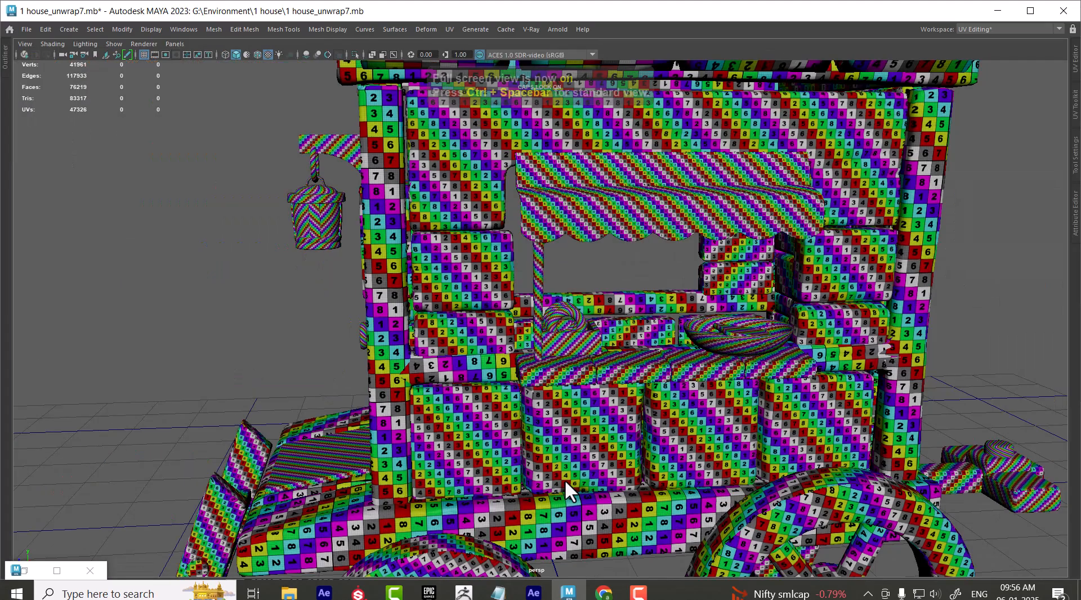
{"action": "scroll", "coordinate": [645, 280], "scroll_direction": "down", "scroll_amount": 4}
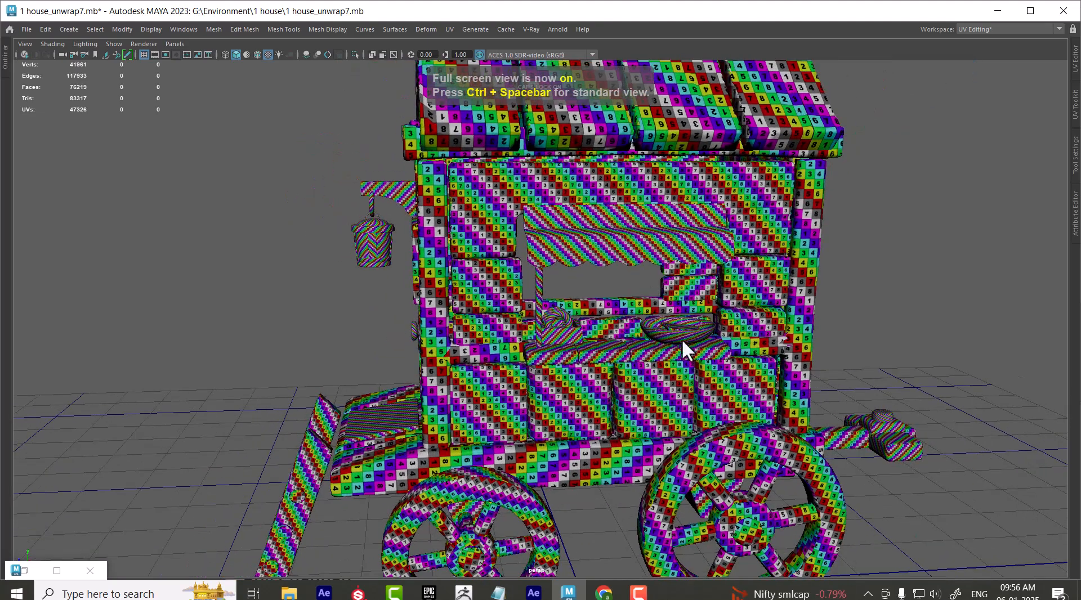
{"action": "scroll", "coordinate": [677, 331], "scroll_direction": "down", "scroll_amount": 2}
{"action": "middle_click_drag", "start_coordinate": [670, 291], "coordinate": [609, 299], "text": "alt"}
{"action": "left_click_drag", "start_coordinate": [610, 299], "coordinate": [621, 339], "text": "alt"}
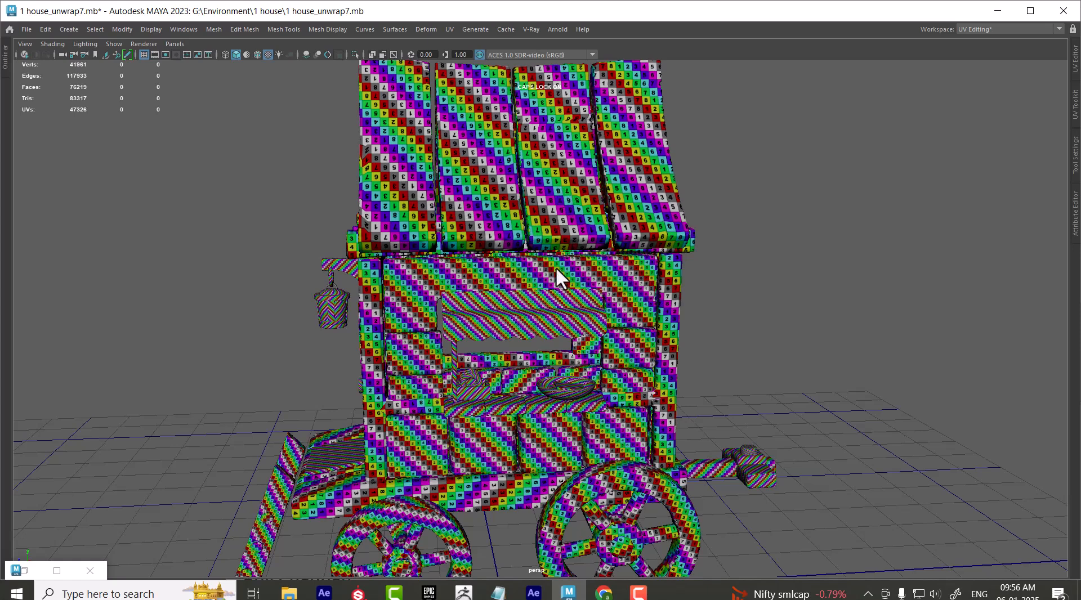
{"action": "right_click_drag", "start_coordinate": [613, 265], "coordinate": [592, 395], "text": "alt"}
{"action": "left_click_drag", "start_coordinate": [592, 395], "coordinate": [640, 329], "text": "alt"}
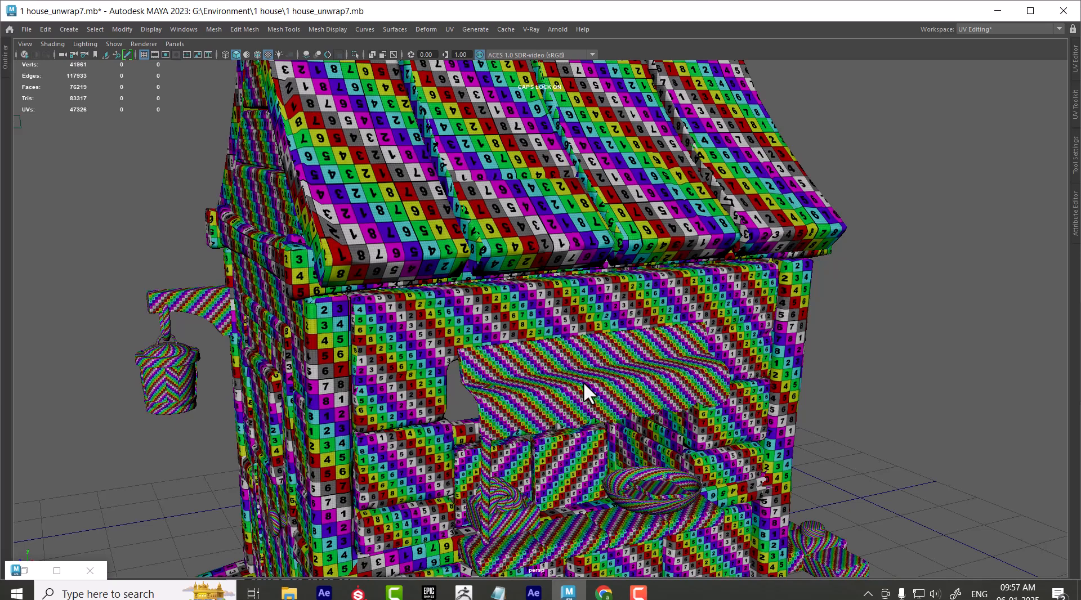
Select the side wall frame and the roof panels in turn, and examine the roof's UV shells in the UV Editor
{"action": "left_click", "coordinate": [731, 316]}
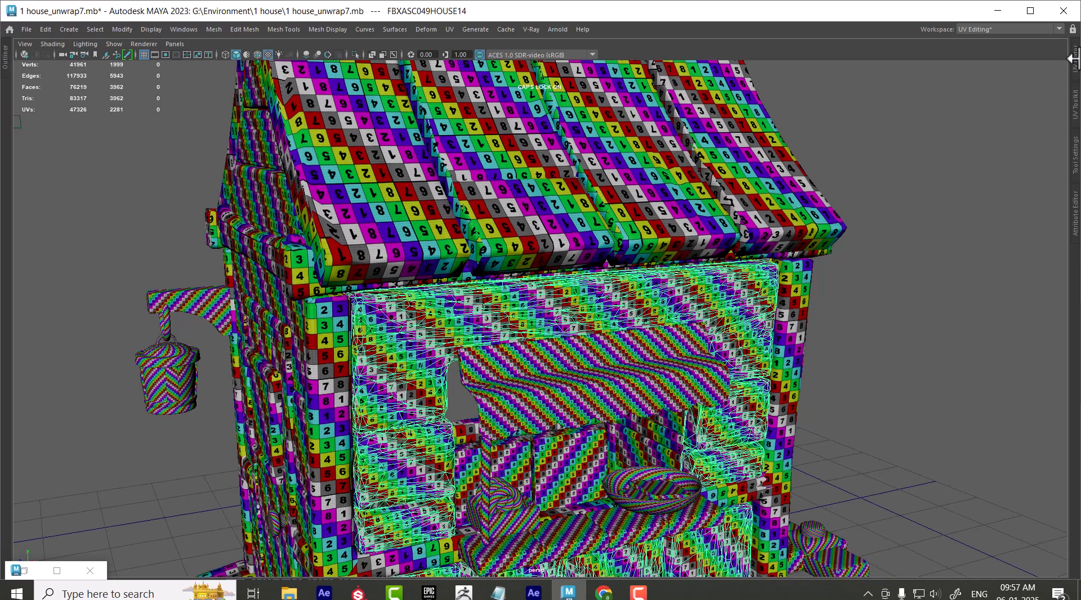
{"action": "left_click", "coordinate": [1074, 56]}
{"action": "left_click", "coordinate": [427, 177]}
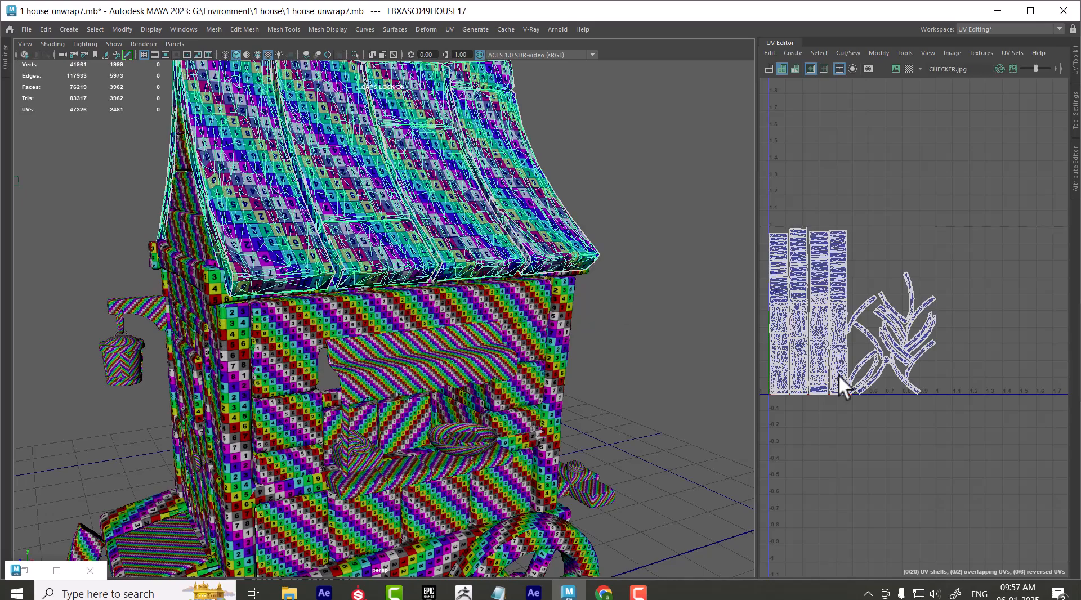
{"action": "middle_click_drag", "start_coordinate": [888, 321], "coordinate": [907, 248], "text": "alt"}
{"action": "scroll", "coordinate": [957, 315], "scroll_direction": "up", "scroll_amount": 3}
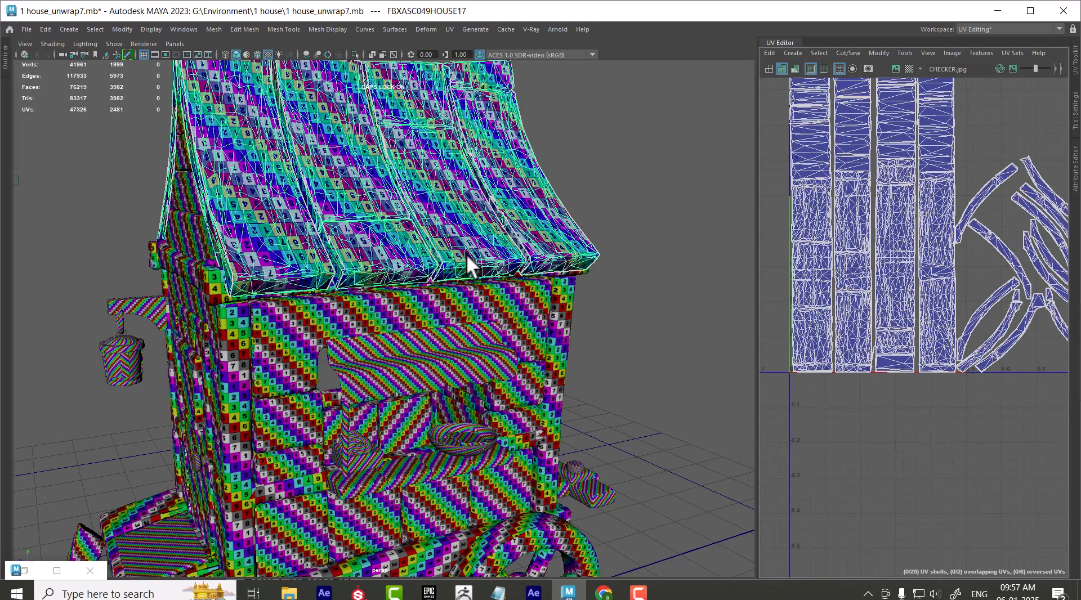
Select the side wall frame and compare its checker square size with the roof edge and corner post up close
{"action": "left_click", "coordinate": [570, 328]}
{"action": "scroll", "coordinate": [902, 277], "scroll_direction": "down", "scroll_amount": 2}
{"action": "scroll", "coordinate": [482, 323], "scroll_direction": "up", "scroll_amount": 4}
{"action": "left_click_drag", "start_coordinate": [526, 378], "coordinate": [489, 356], "text": "alt"}
{"action": "scroll", "coordinate": [488, 353], "scroll_direction": "up", "scroll_amount": 2}
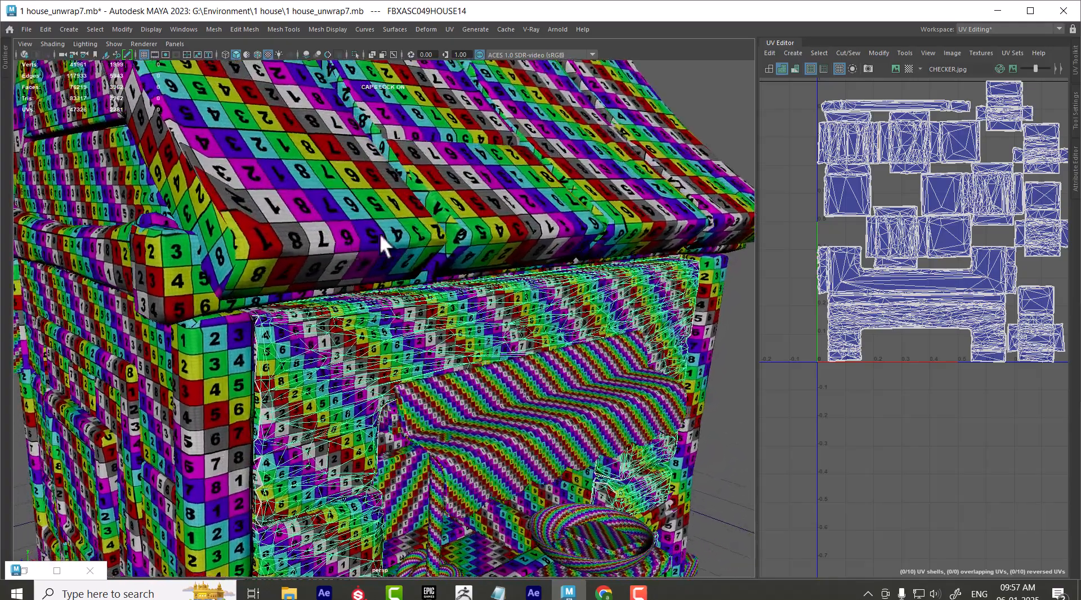
{"action": "left_click_drag", "start_coordinate": [474, 268], "coordinate": [379, 312], "text": "alt"}
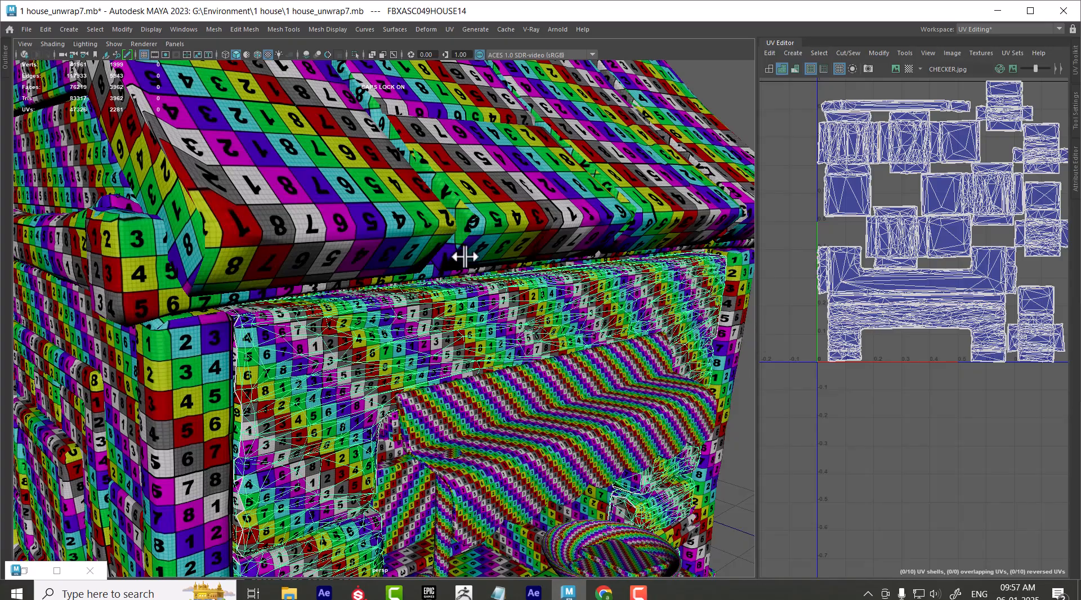
{"action": "left_click_drag", "start_coordinate": [453, 238], "coordinate": [351, 230], "text": "alt"}
{"action": "scroll", "coordinate": [383, 237], "scroll_direction": "down", "scroll_amount": 8}
{"action": "scroll", "coordinate": [500, 325], "scroll_direction": "up", "scroll_amount": 5}
{"action": "left_click_drag", "start_coordinate": [414, 244], "coordinate": [489, 284], "text": "alt"}
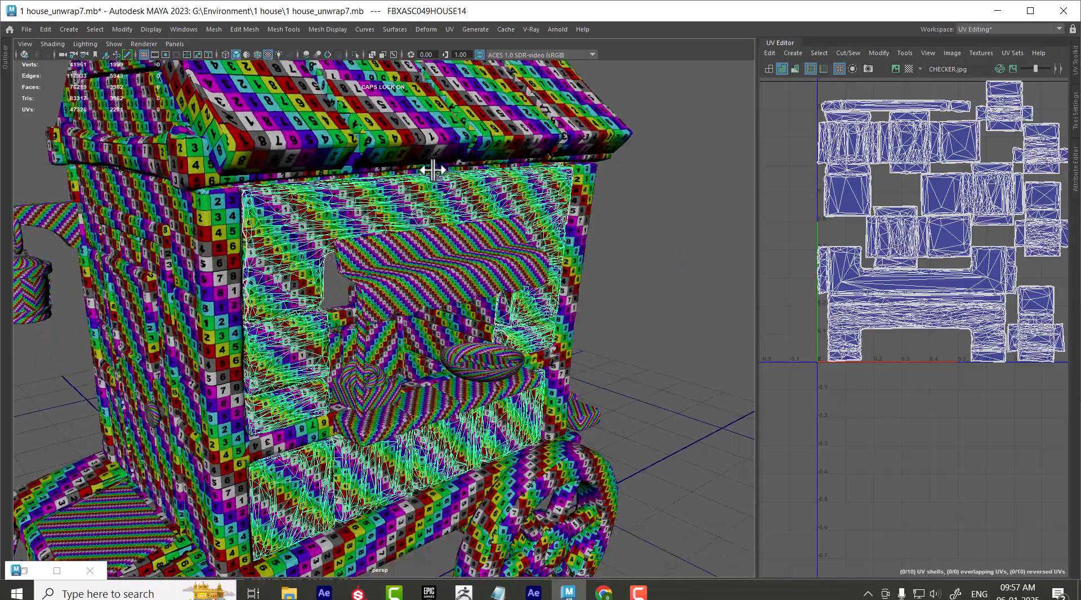
Select all UVs of the awning FBXASC049HOUSE4 and scale its shell down until its checker squares match the wall frame's
{"action": "scroll", "coordinate": [437, 268], "scroll_direction": "up", "scroll_amount": 3}
{"action": "left_click", "coordinate": [439, 268]}
{"action": "middle_click_drag", "start_coordinate": [933, 274], "coordinate": [854, 211], "text": "alt"}
{"action": "scroll", "coordinate": [881, 234], "scroll_direction": "down", "scroll_amount": 3}
{"action": "right_click_drag", "start_coordinate": [483, 257], "coordinate": [545, 274], "text": "alt"}
{"action": "key", "text": "ctrl+F12"}
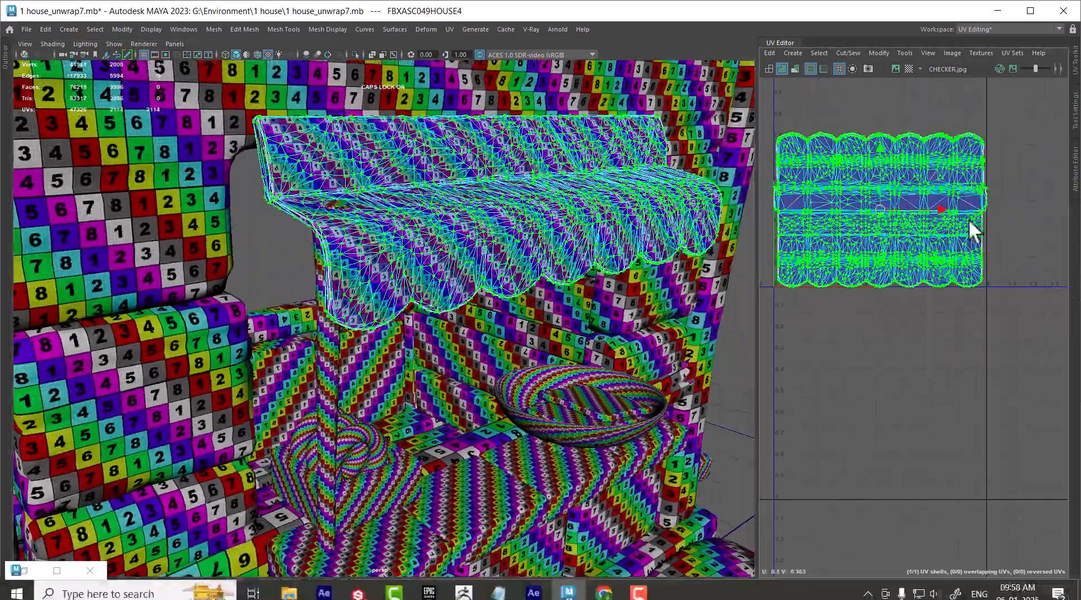
{"action": "scroll", "coordinate": [897, 219], "scroll_direction": "down", "scroll_amount": 3}
{"action": "key", "text": "r"}
{"action": "left_click_drag", "start_coordinate": [896, 245], "coordinate": [877, 248]}
{"action": "left_click_drag", "start_coordinate": [445, 299], "coordinate": [482, 305], "text": "alt"}
{"action": "right_click_drag", "start_coordinate": [482, 305], "coordinate": [765, 330], "text": "alt"}
{"action": "left_click_drag", "start_coordinate": [897, 236], "coordinate": [869, 278]}
Shift the awning's UV shell along U to 0.456 and scale it up slightly to line up with the wall's checker
{"action": "key", "text": "w"}
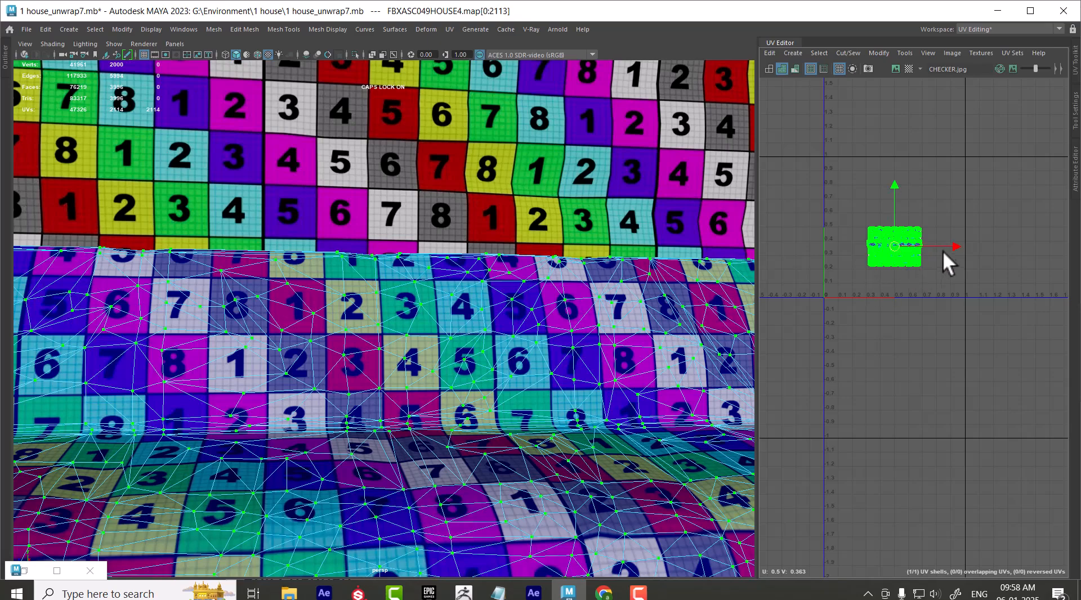
{"action": "mouse_move", "coordinate": [956, 246]}
{"action": "left_mouse_down"}
{"action": "mouse_move", "coordinate": [890, 247]}
{"action": "mouse_move", "coordinate": [948, 246]}
{"action": "left_mouse_up"}
{"action": "key", "text": "r"}
{"action": "key", "text": "w"}
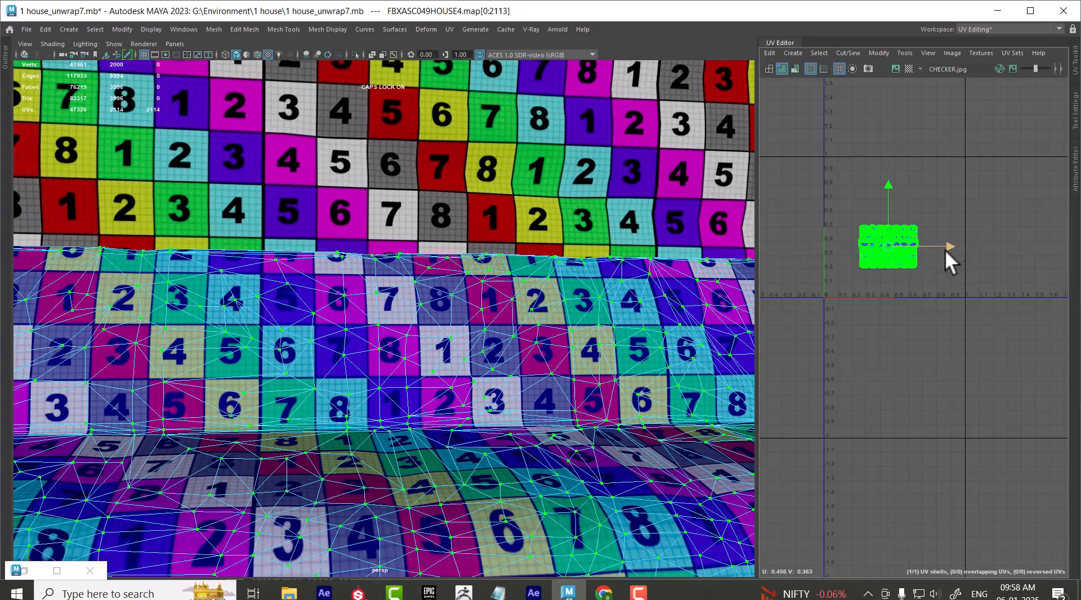